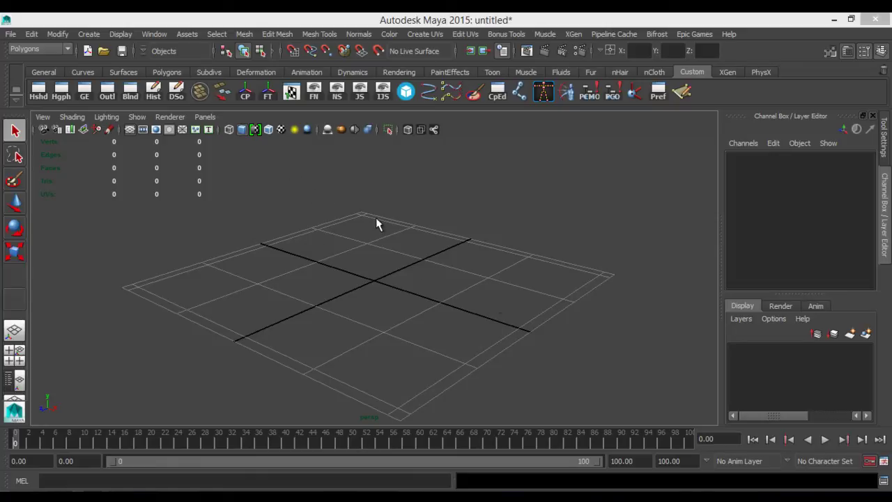
- Open Titan_Mesh.fbx from the G:\Design\Titan folder, discarding the changes to the untitled scene
click(11, 34)
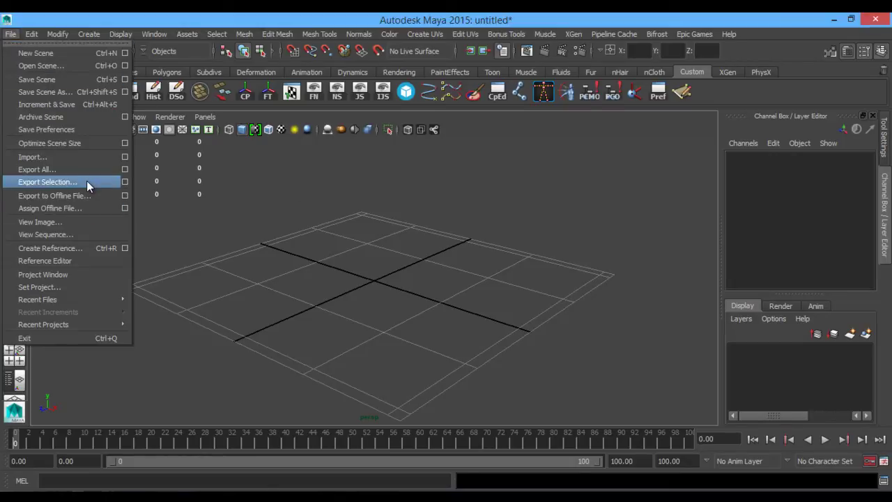
click(66, 66)
click(263, 112)
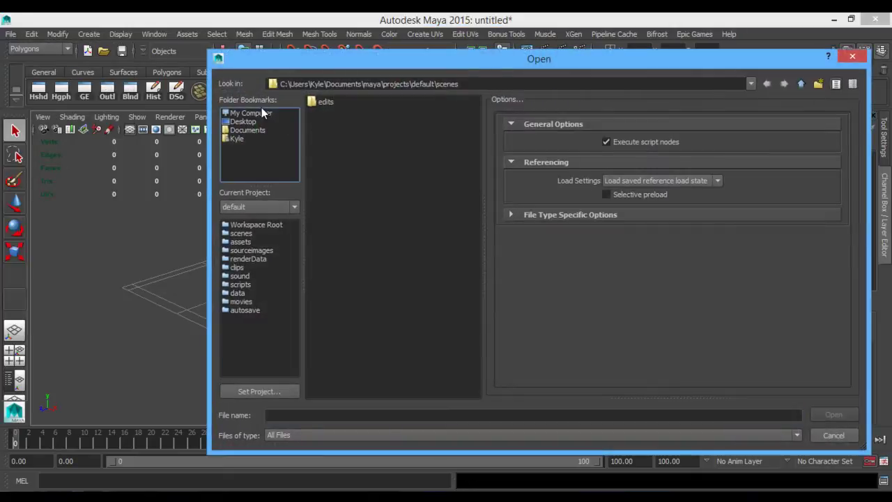
click(261, 112)
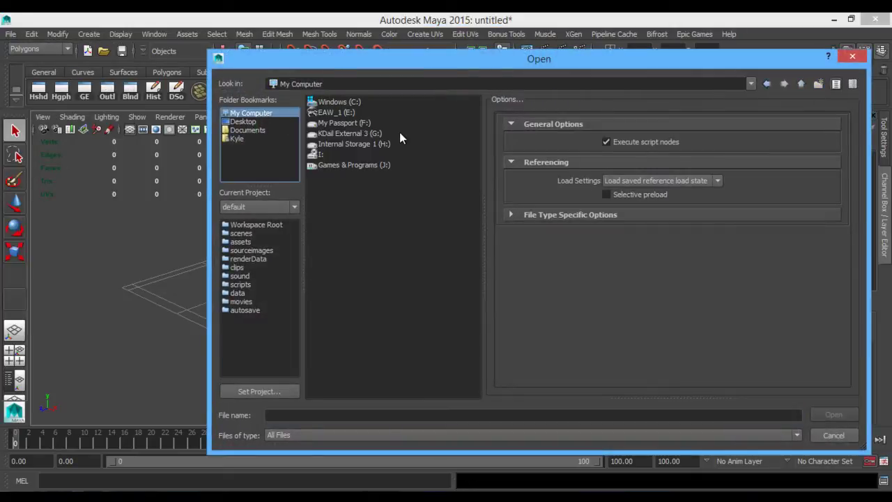
double_click(349, 132)
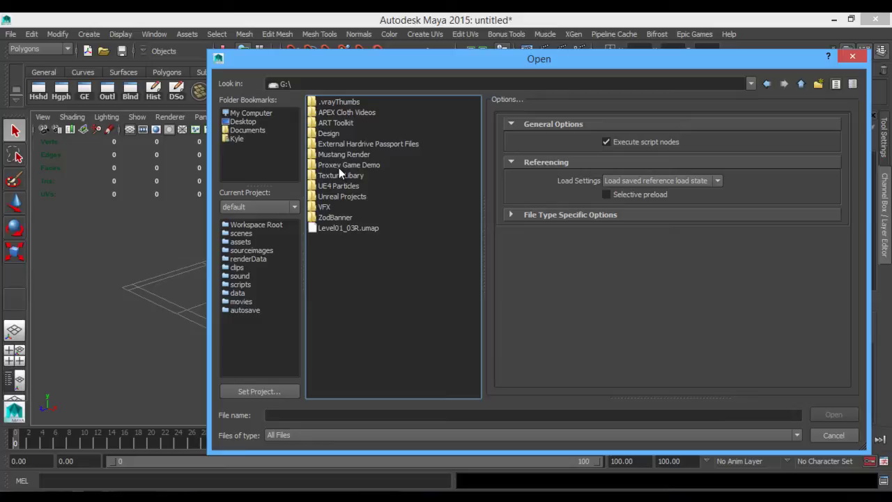
double_click(333, 131)
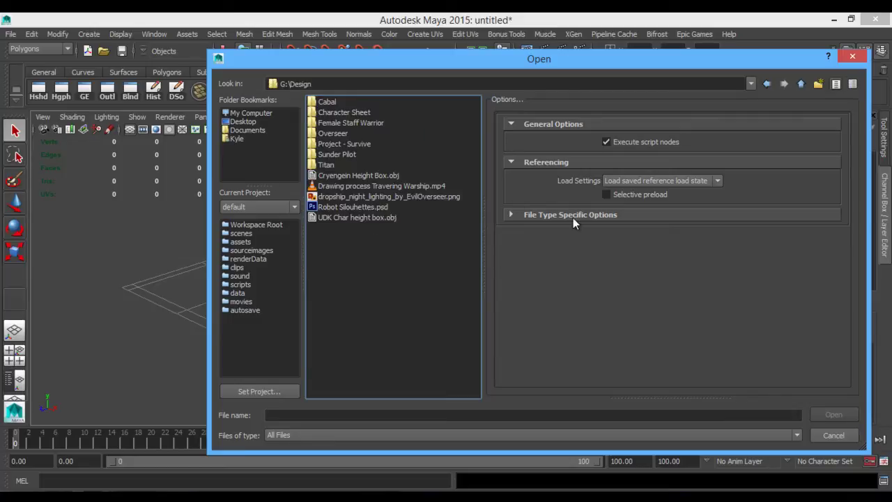
double_click(327, 165)
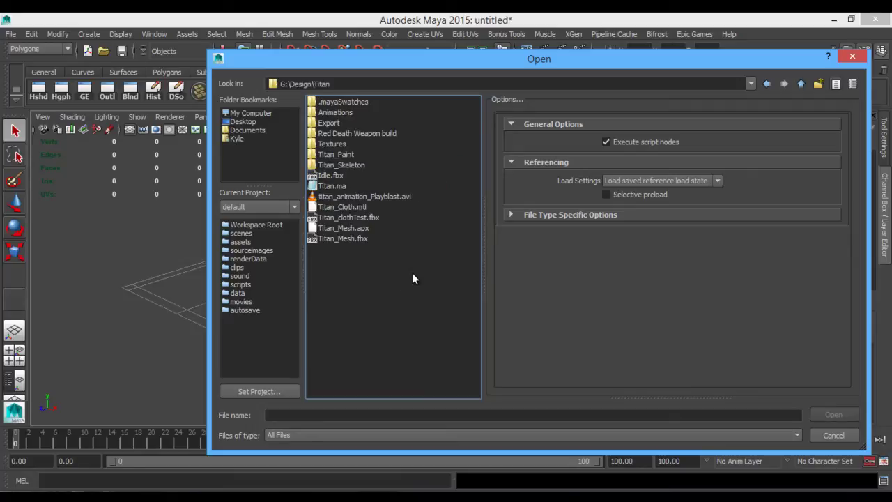
click(354, 237)
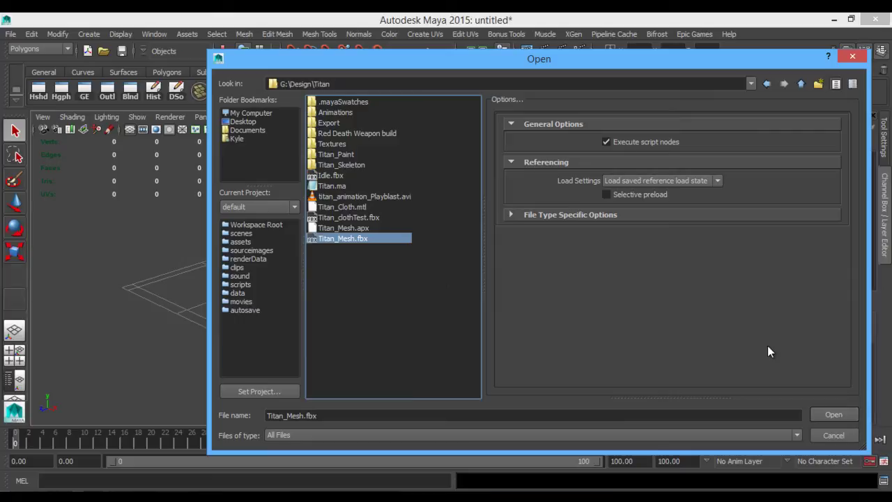
click(839, 414)
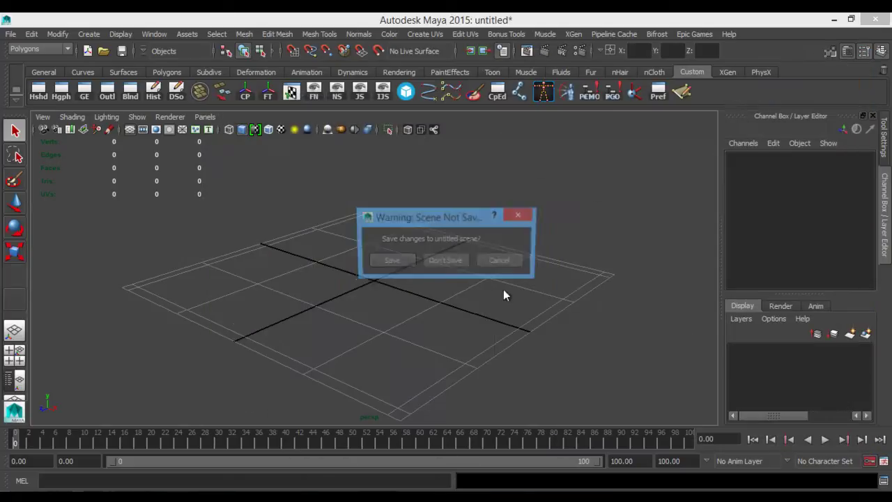
click(445, 263)
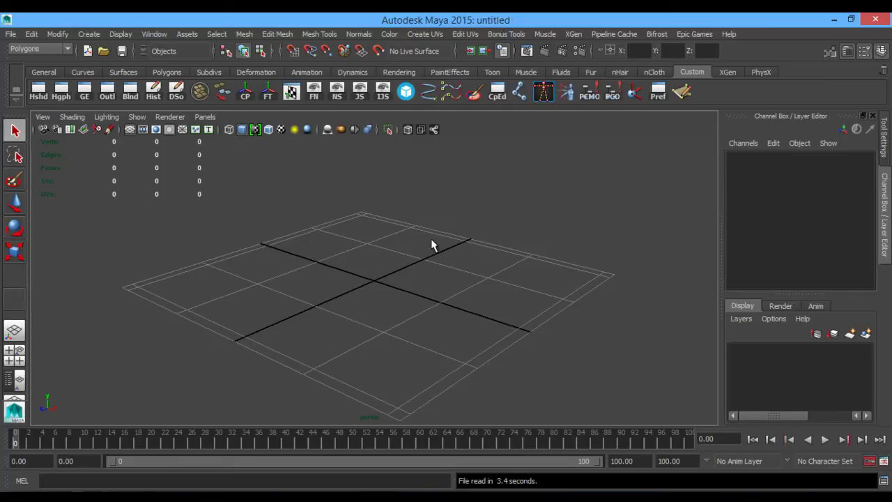
- Select the Titan character mesh and delete its construction history
alt+middle_drag(372, 174, 362, 309)
alt+drag(363, 314, 392, 303)
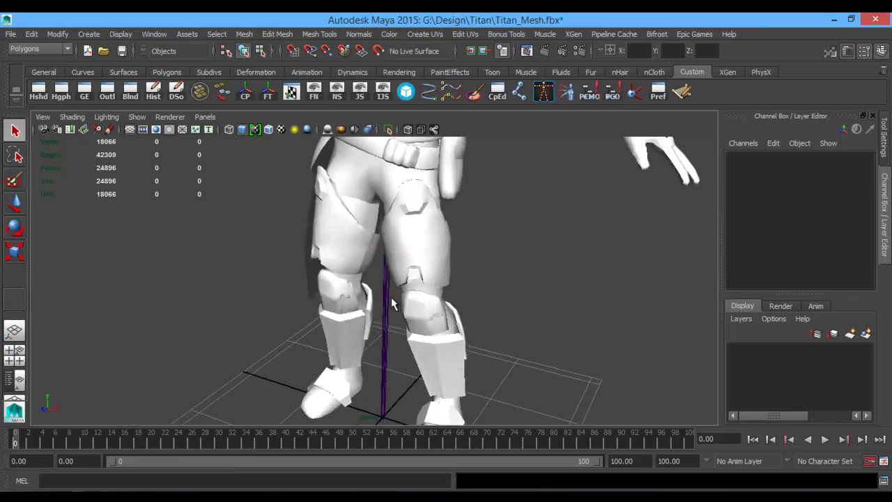
alt+right_drag(392, 303, 259, 240)
alt+middle_drag(385, 242, 370, 279)
alt+drag(370, 279, 338, 262)
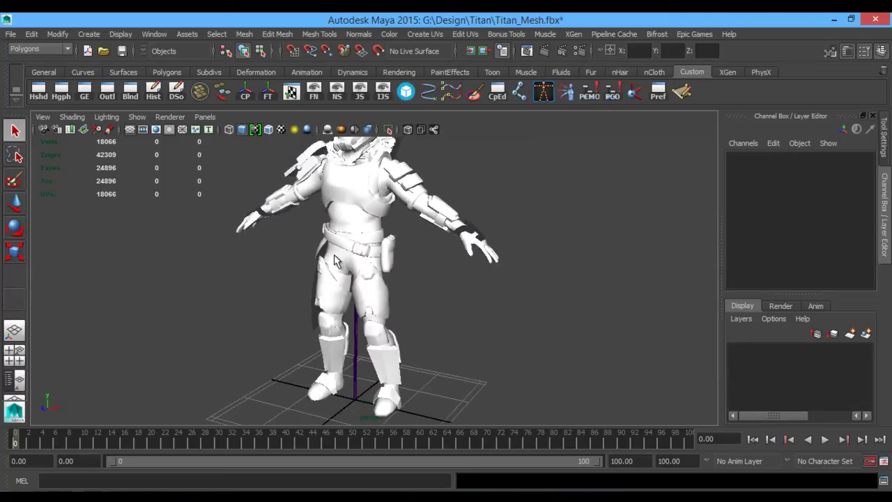
click(375, 327)
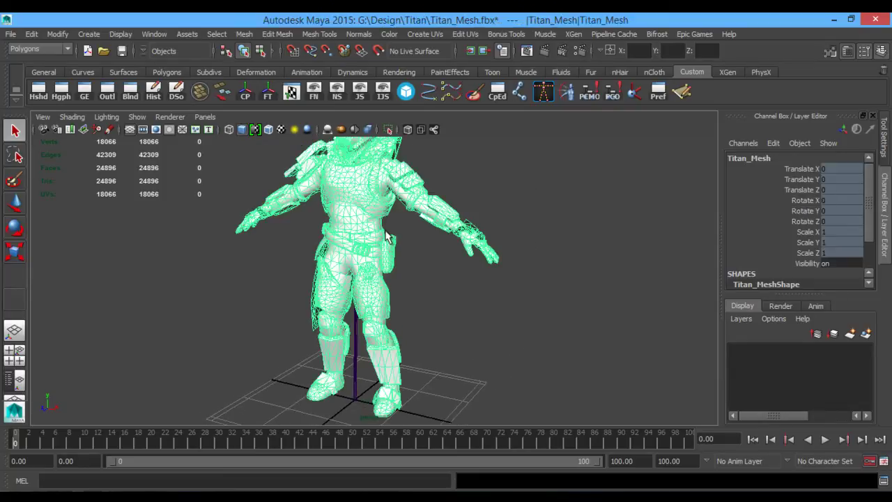
alt+middle_drag(381, 232, 387, 282)
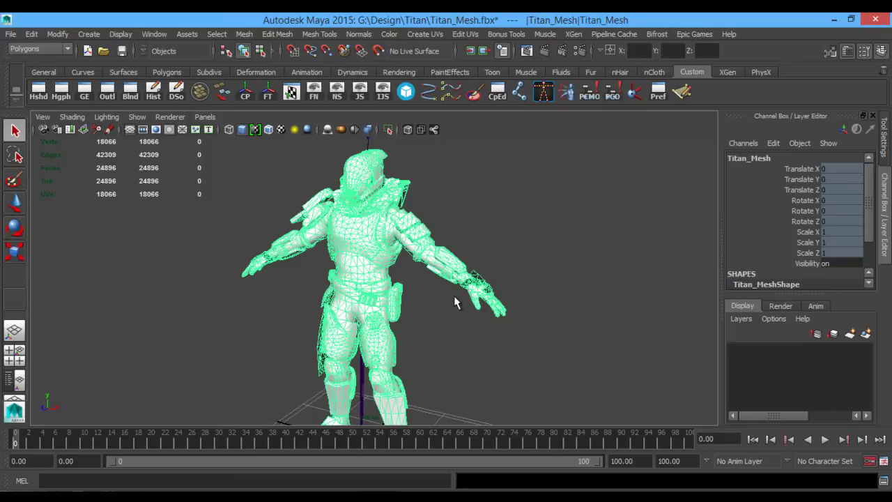
click(159, 94)
- Delete the leftover skeleton joint running up through the middle of the character
alt+drag(261, 247, 305, 261)
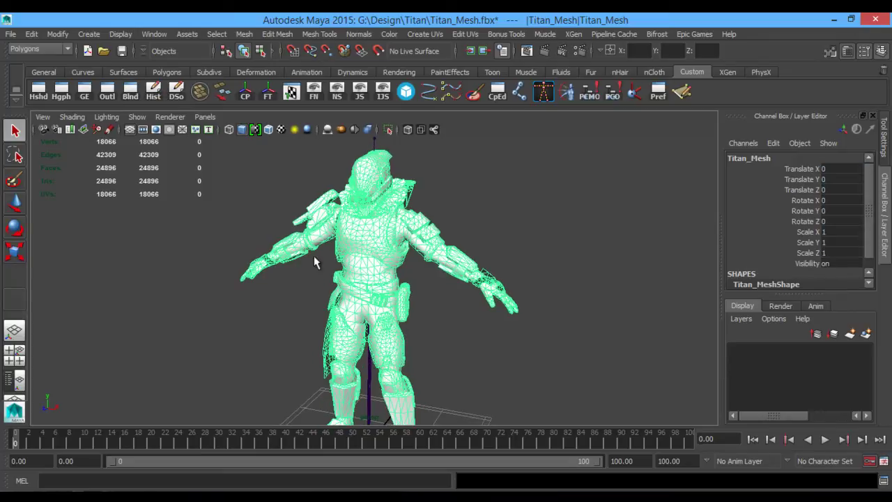
alt+middle_drag(318, 325, 323, 290)
click(365, 395)
alt+middle_drag(462, 336, 454, 335)
alt+right_drag(455, 335, 383, 322)
click(398, 289)
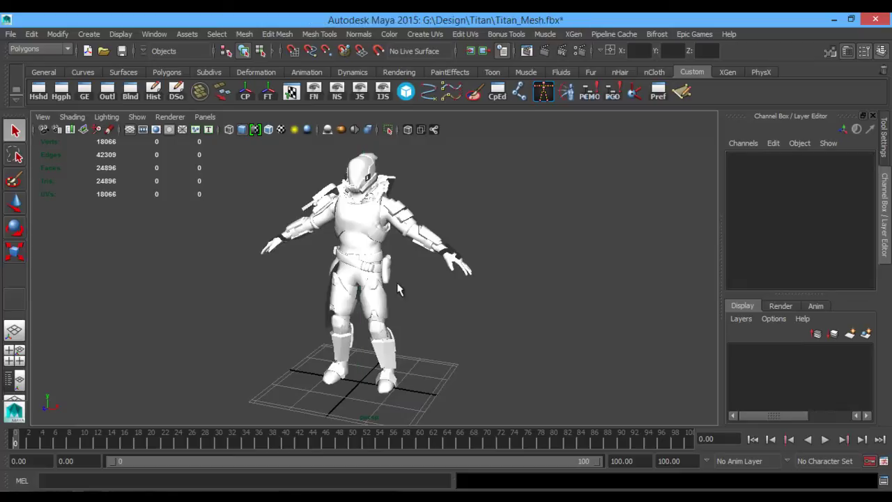
- Examine the character mesh's helmet, torso and arms from several angles, with the viewport widened slightly
alt+drag(397, 288, 370, 283)
alt+right_drag(368, 279, 507, 357)
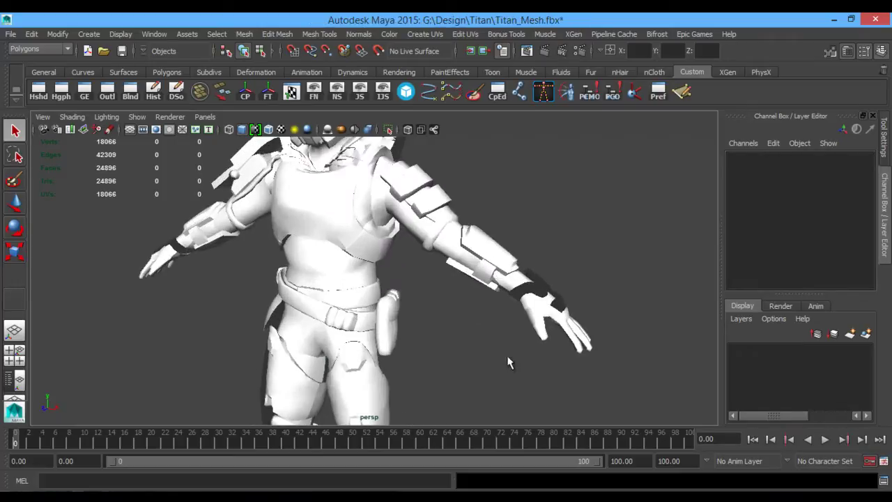
click(337, 203)
alt+middle_drag(441, 250, 468, 303)
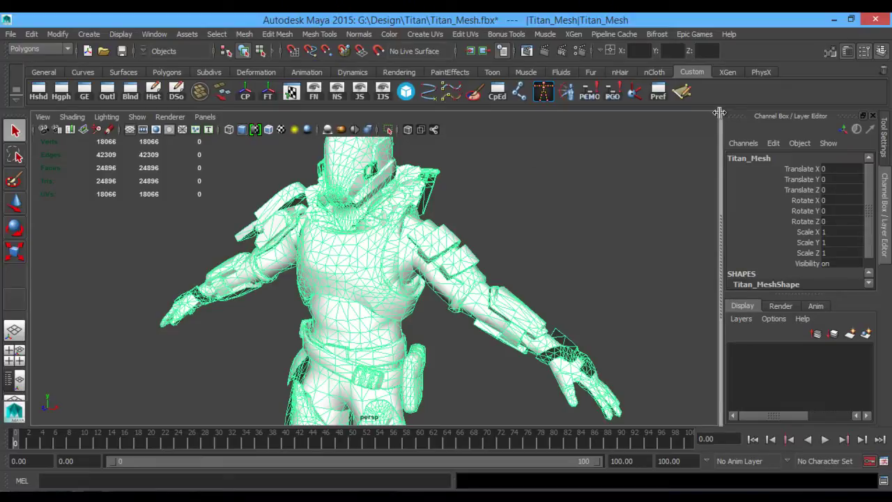
drag(719, 112, 739, 113)
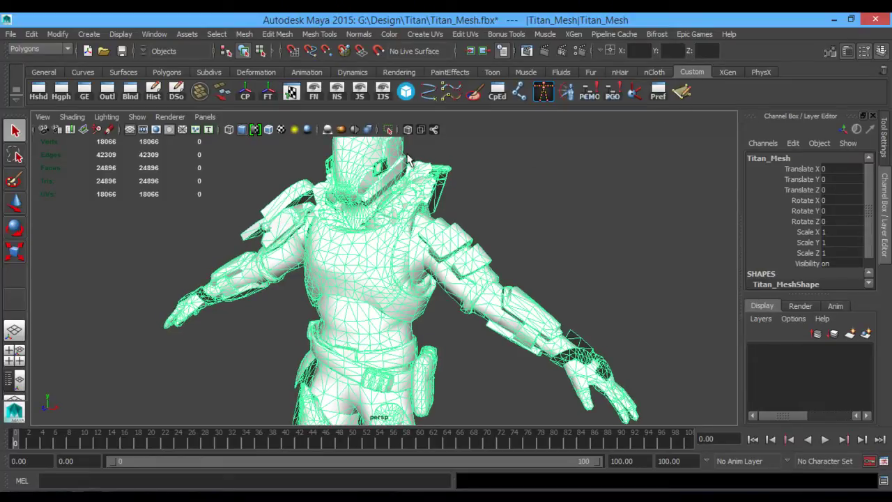
alt+drag(392, 185, 421, 253)
click(487, 225)
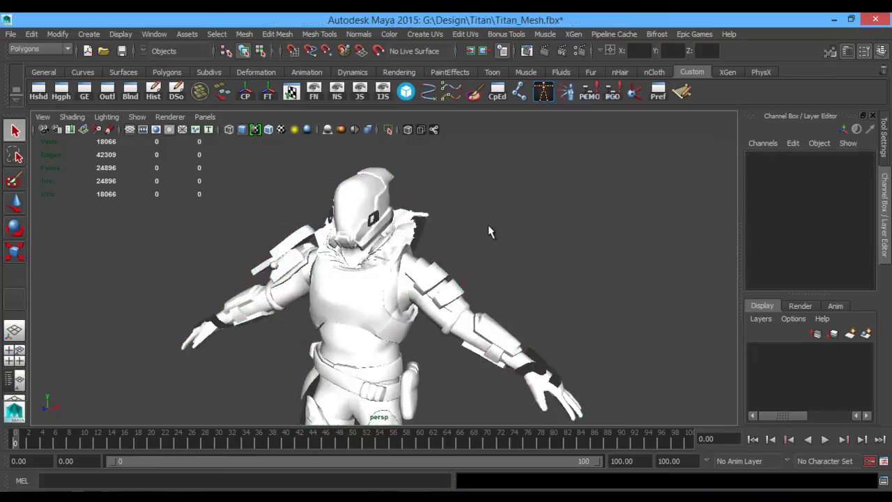
alt+drag(487, 225, 405, 229)
alt+right_drag(404, 229, 465, 253)
alt+drag(466, 252, 476, 252)
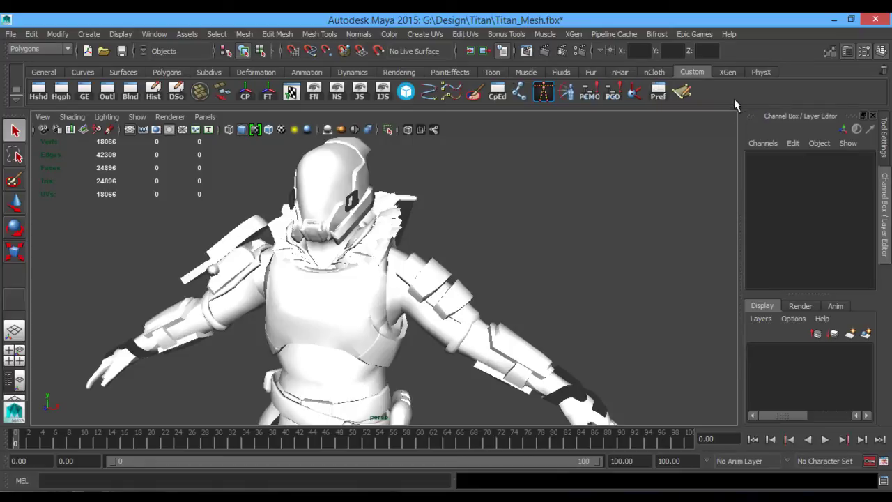
- Create a new custom shelf named asdf
click(726, 73)
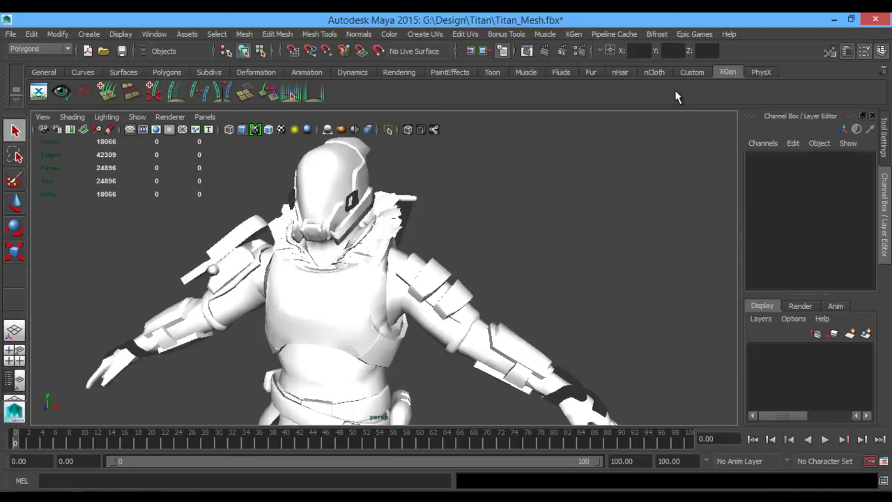
click(17, 99)
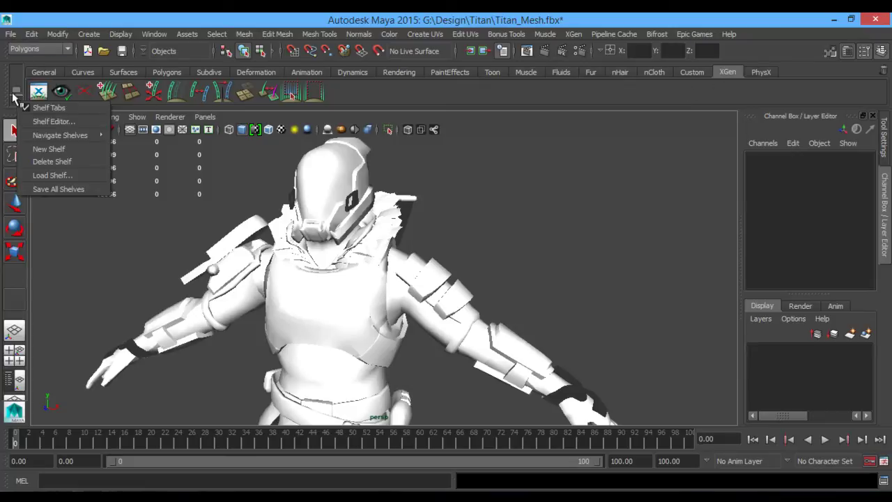
click(49, 149)
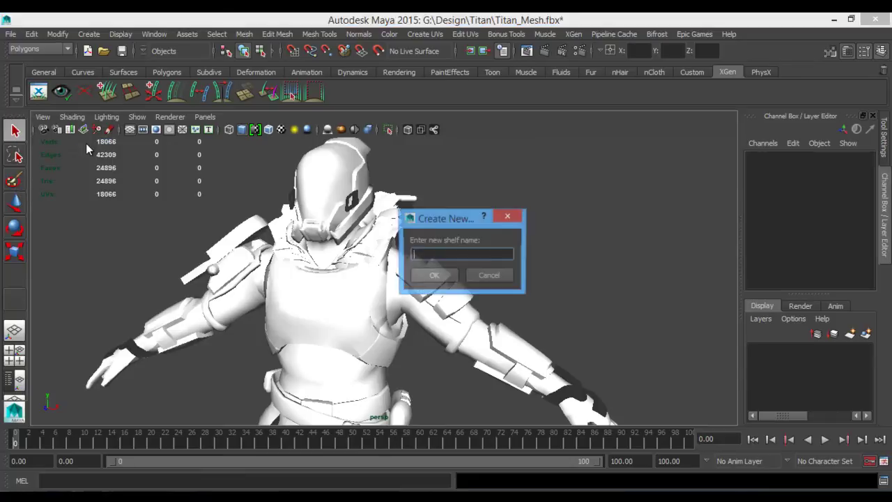
text(asdf)
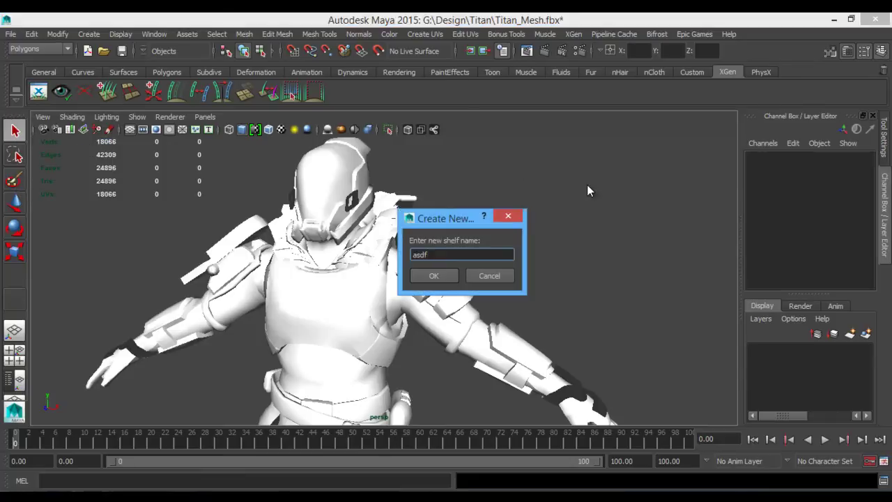
key(Return)
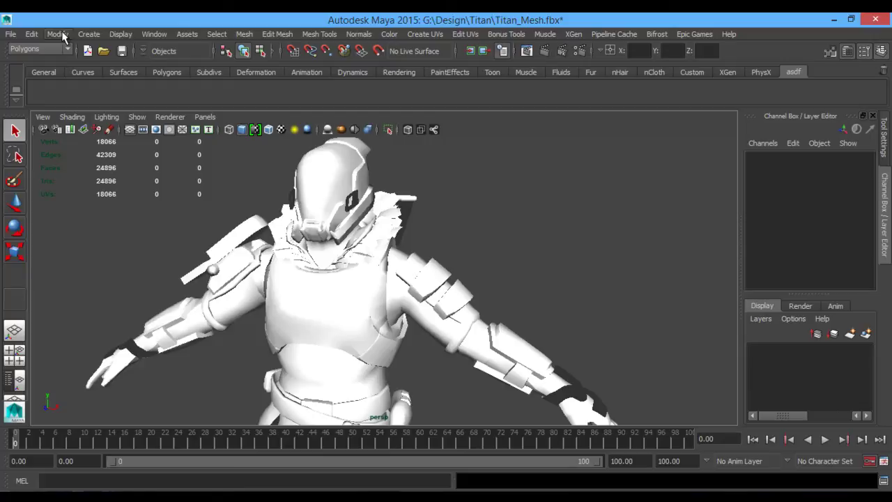
- Add the Delete by Type History command to the asdf shelf
click(33, 34)
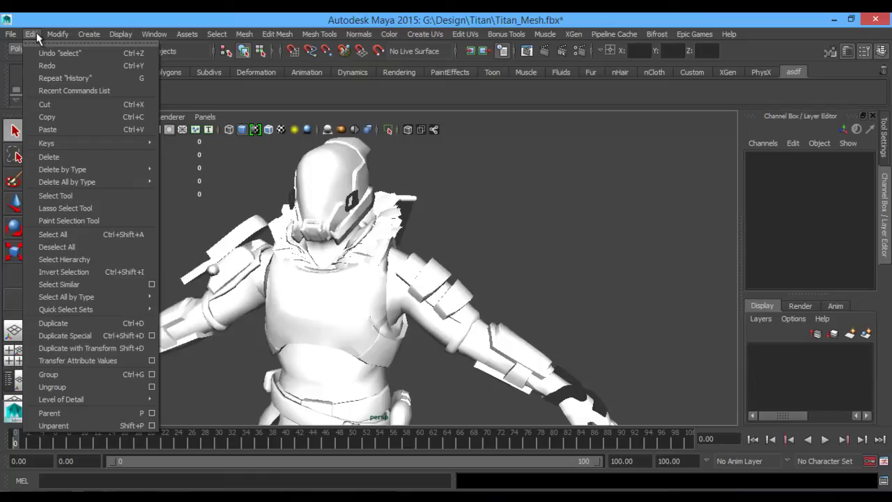
mouse_move(105, 169)
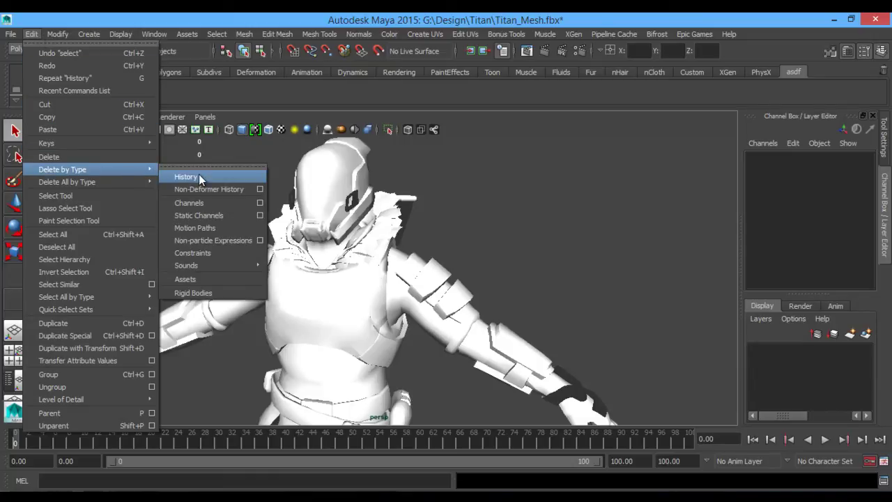
click(241, 96)
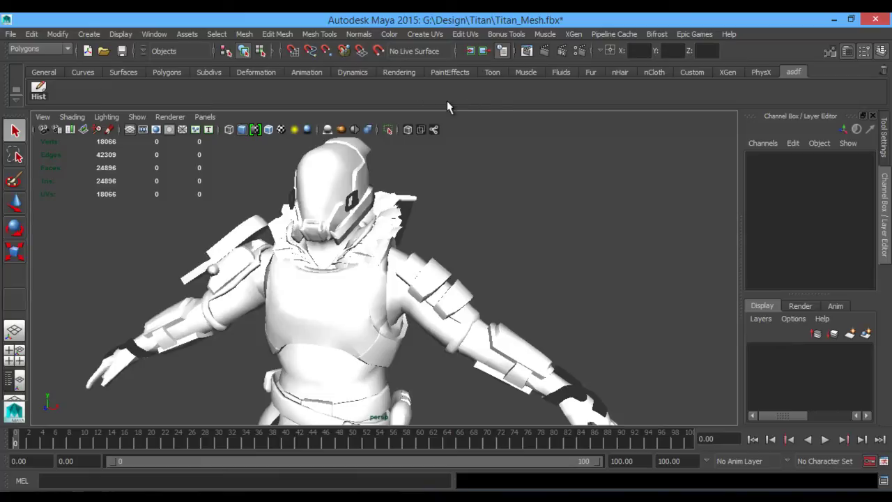
- Add the Freeze Transformations and Center Pivot commands to the asdf shelf
click(216, 34)
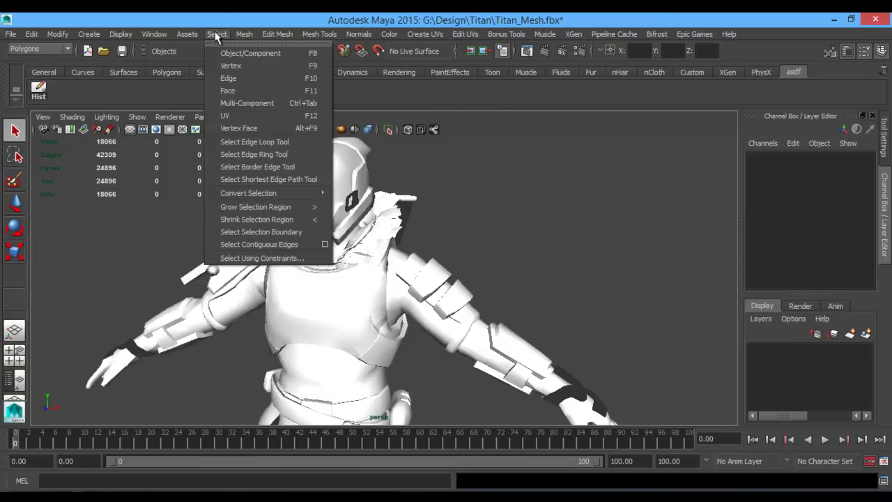
click(212, 35)
click(53, 35)
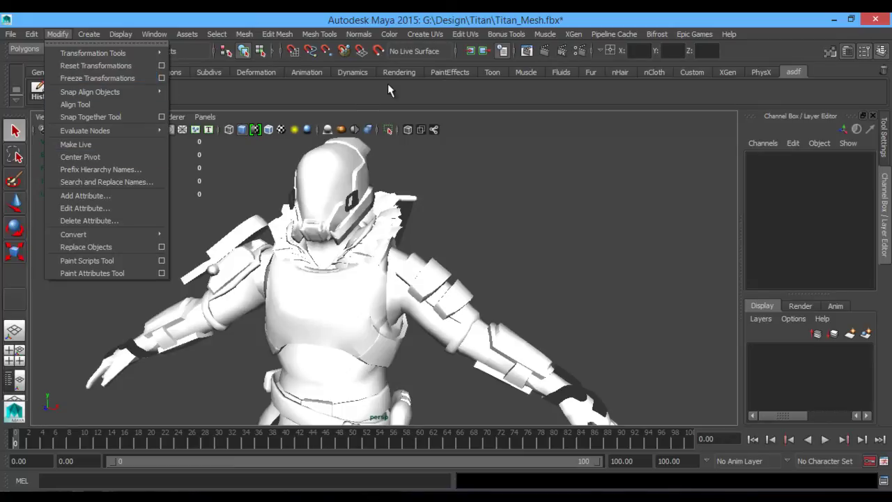
click(350, 96)
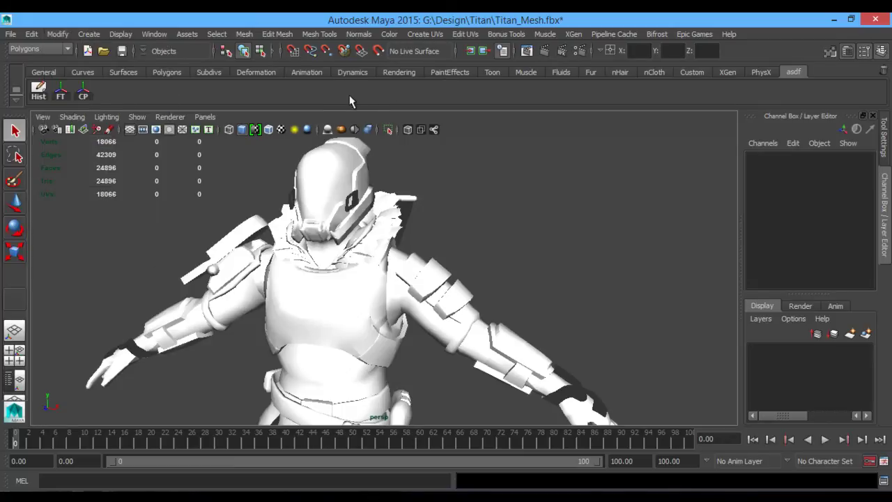
click(117, 35)
mouse_move(143, 37)
mouse_move(115, 34)
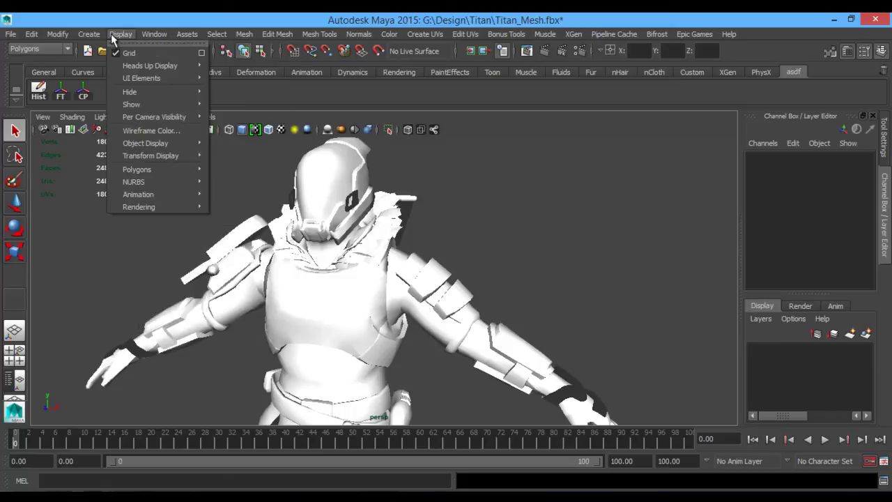
mouse_move(175, 169)
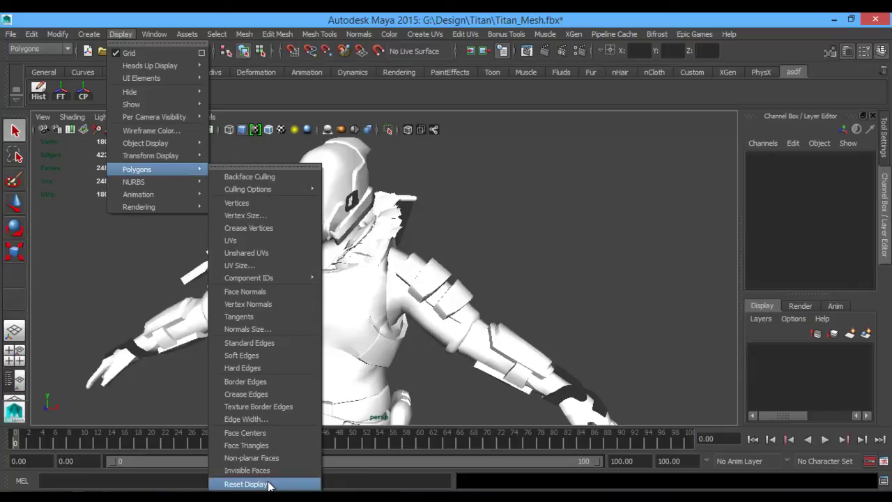
click(420, 93)
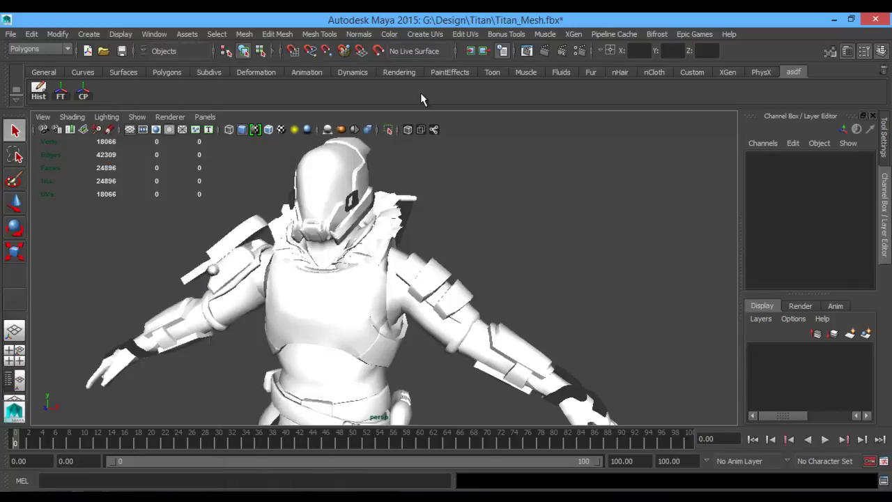
- Switch to the Custom shelf
click(154, 34)
click(149, 34)
click(691, 73)
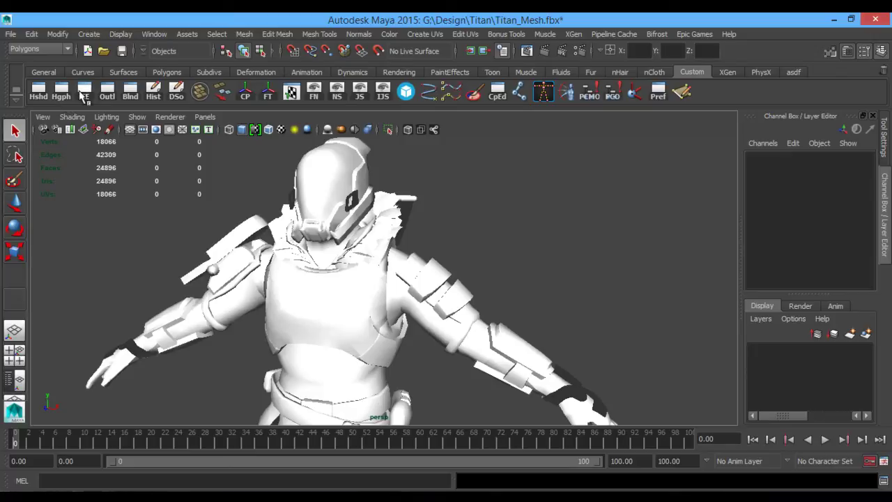
- Examine the Titan character mesh from several angles, both close up and at full-body distance
alt+drag(506, 183, 533, 209)
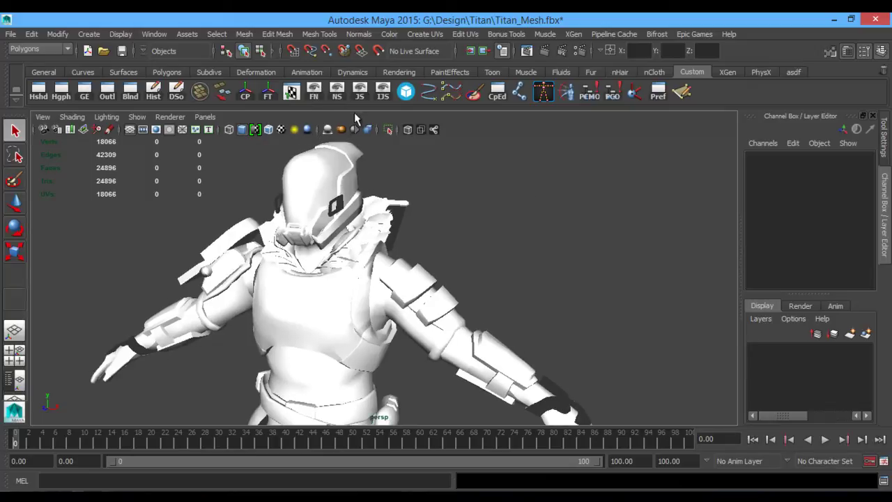
alt+middle_drag(487, 240, 479, 199)
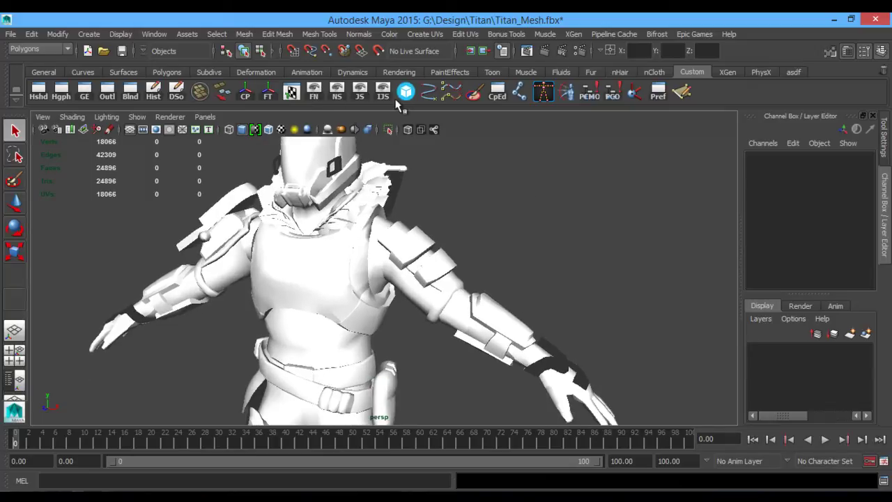
alt+drag(443, 188, 428, 169)
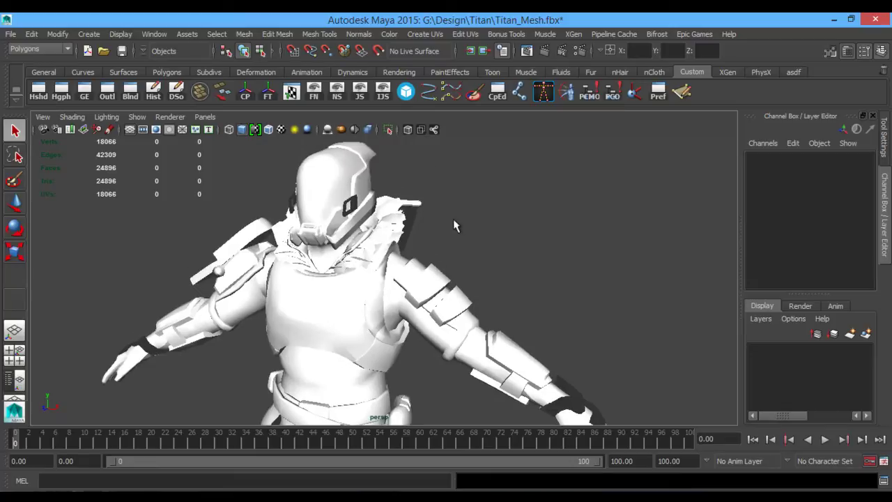
alt+middle_drag(452, 219, 459, 195)
alt+right_drag(460, 194, 257, 194)
alt+middle_drag(622, 348, 625, 309)
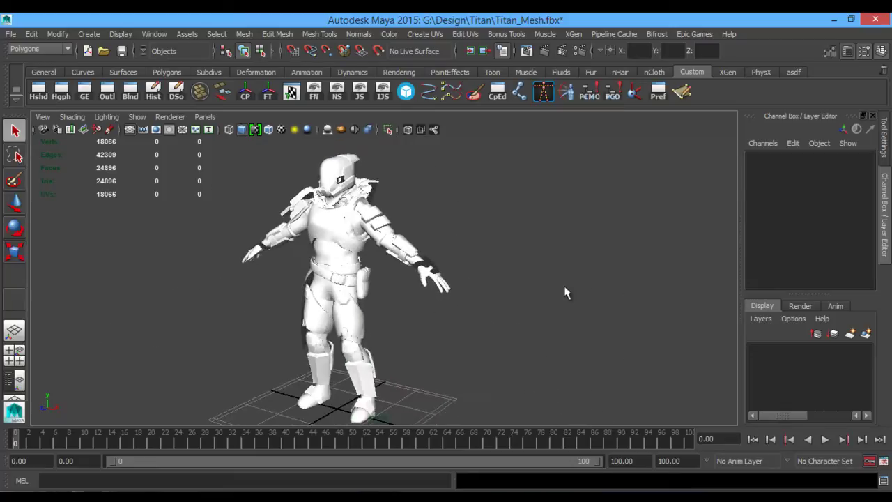
alt+drag(564, 293, 535, 252)
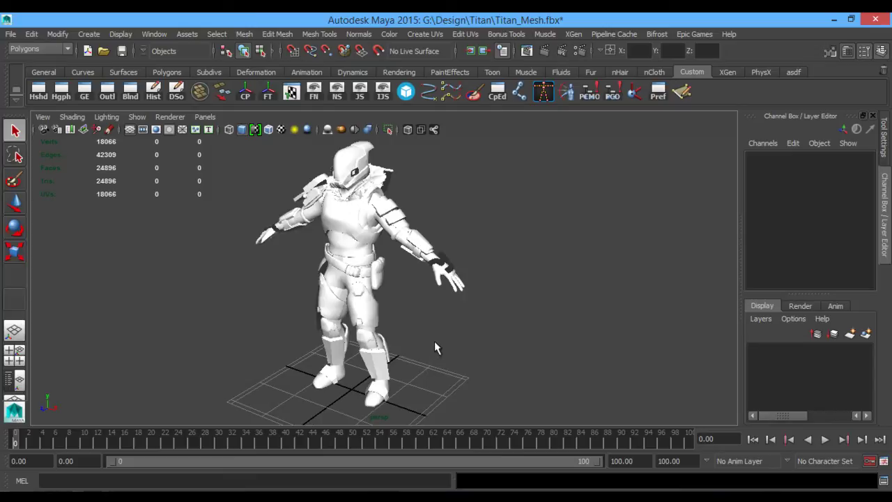
alt+drag(434, 341, 409, 323)
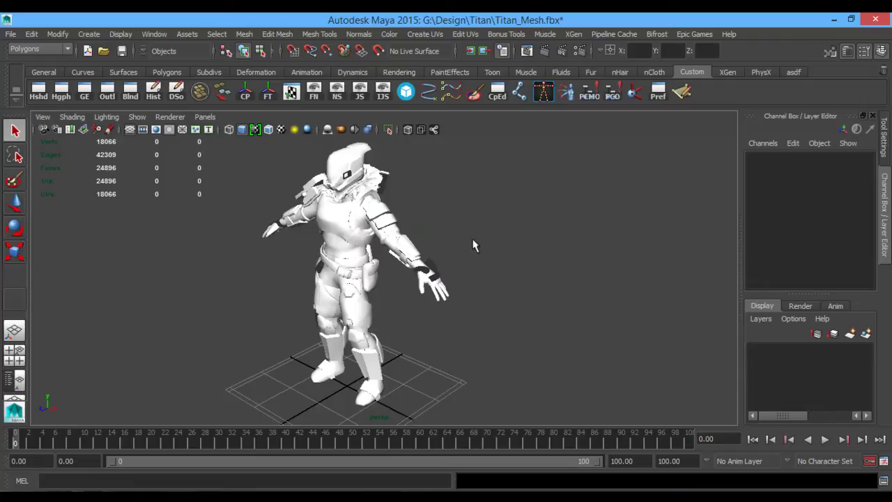
mouse_move(452, 251)
alt+mouse_down()
mouse_move(477, 275)
mouse_move(452, 252)
alt+mouse_up()
alt+right_drag(452, 254, 509, 285)
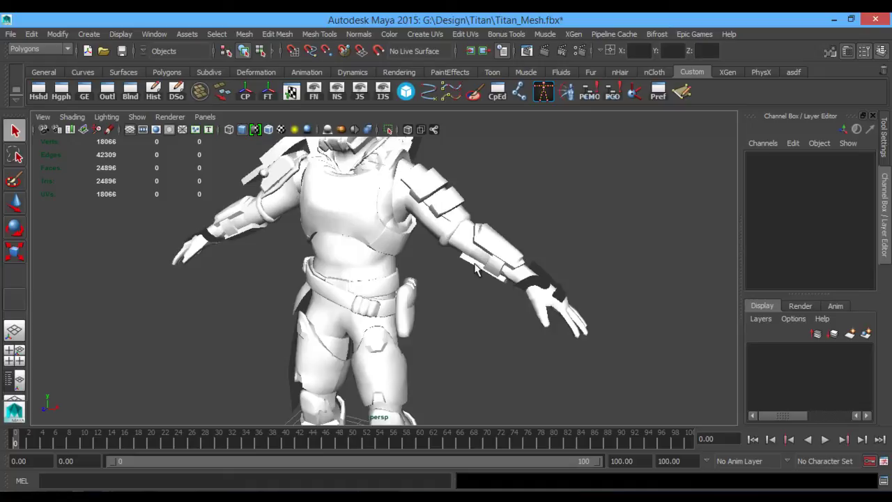
alt+right_drag(507, 286, 443, 310)
alt+drag(443, 303, 447, 280)
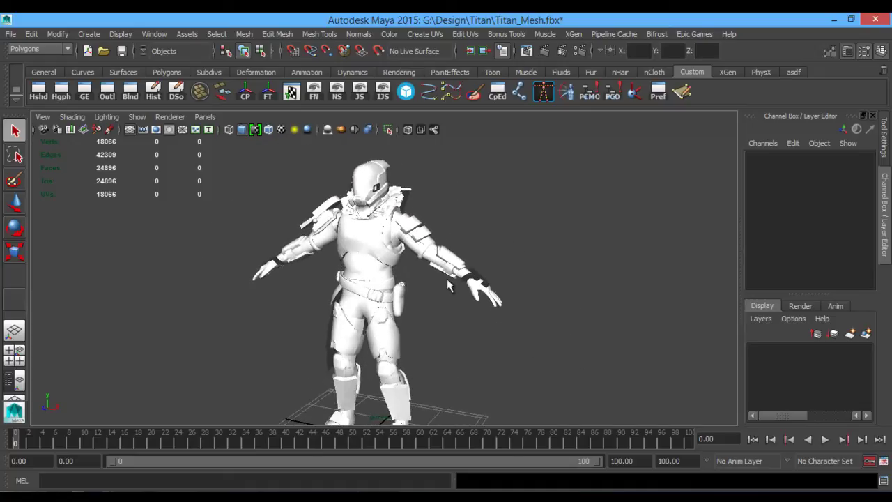
alt+right_drag(408, 270, 510, 292)
alt+drag(455, 237, 455, 289)
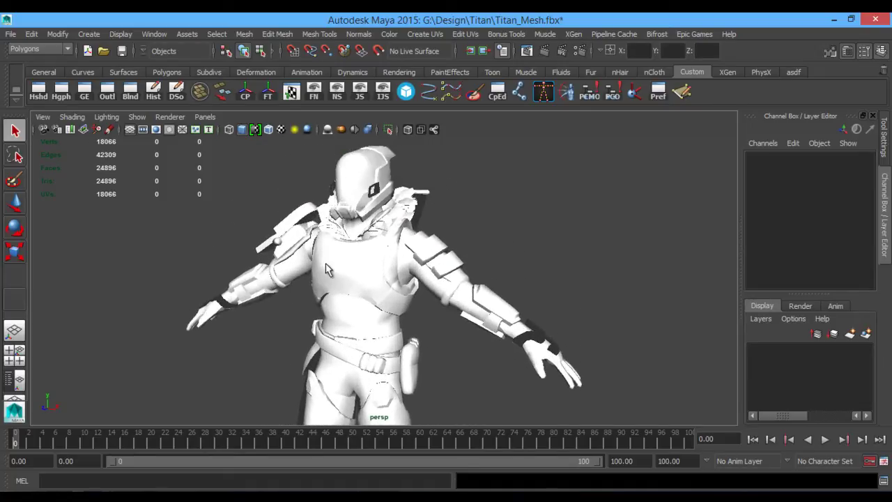
- Select the Titan mesh and inspect its wireframe around the head, torso and arms
click(343, 282)
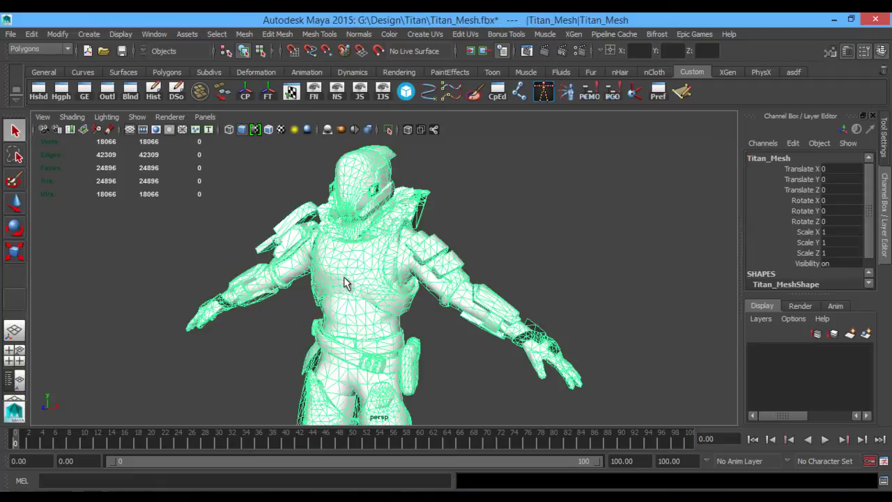
mouse_move(581, 244)
alt+mouse_down()
mouse_move(514, 236)
mouse_move(595, 242)
alt+mouse_up()
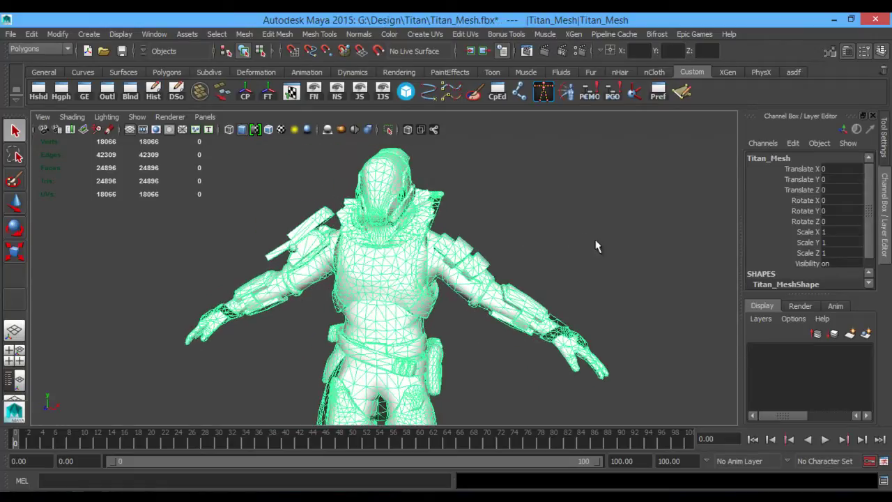
alt+middle_drag(541, 217, 527, 234)
alt+right_drag(403, 198, 435, 218)
alt+drag(465, 232, 426, 243)
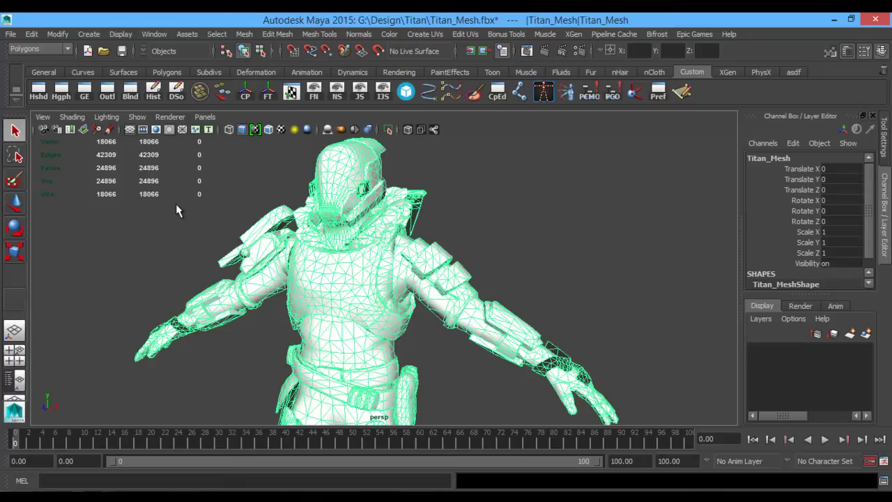
- Open the Hypershade and place it beside the character so the mesh stays in view
click(154, 34)
mouse_move(230, 65)
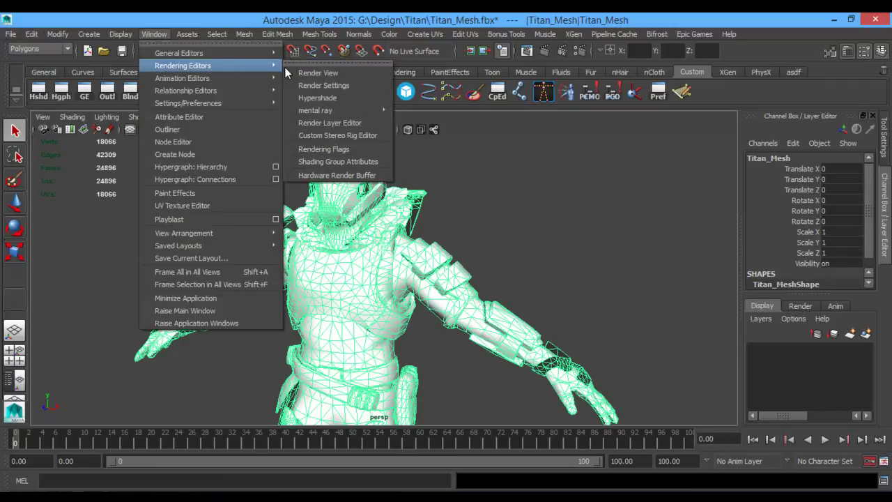
click(168, 35)
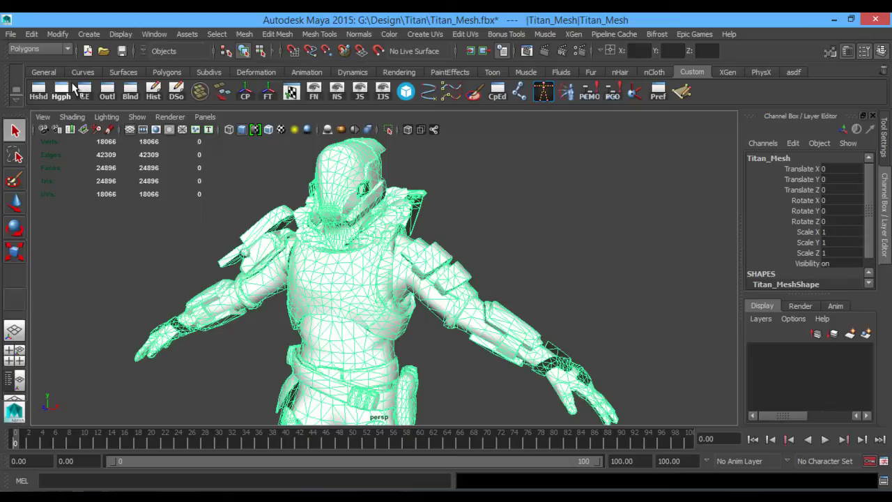
click(39, 89)
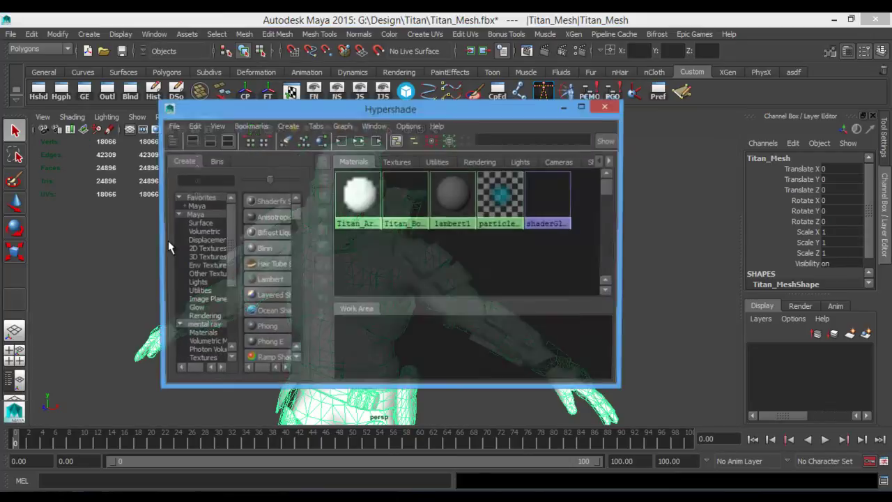
drag(398, 108, 609, 25)
mouse_move(265, 244)
alt+mouse_down()
mouse_move(160, 244)
mouse_move(273, 259)
mouse_move(262, 243)
alt+mouse_up()
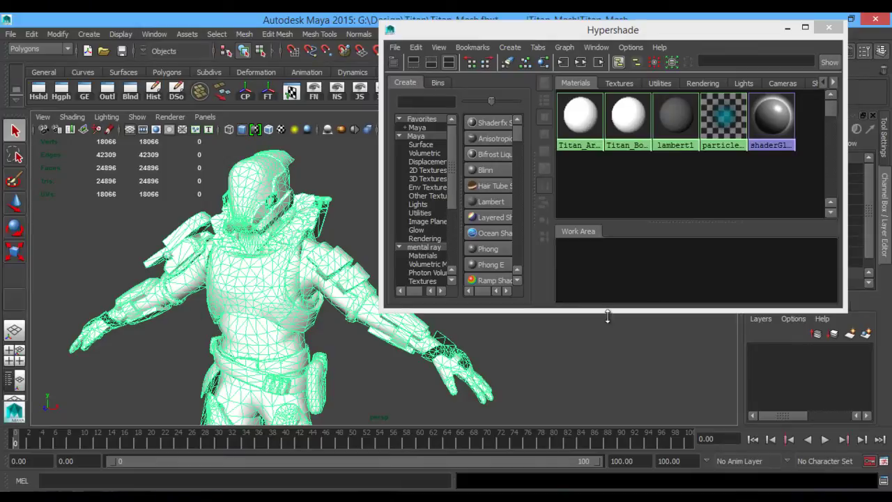
- Show the attributes of the Titan_Armor_MAT material and move the Hypershade clear of them
click(590, 119)
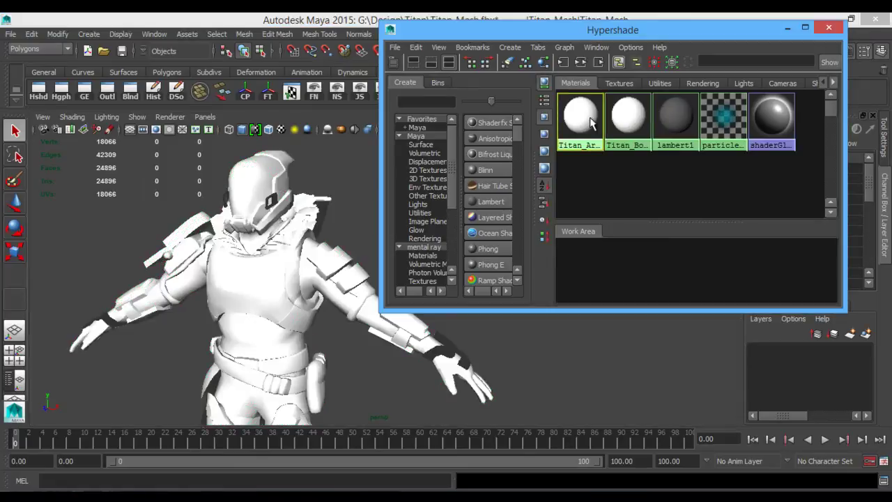
drag(684, 39, 731, 43)
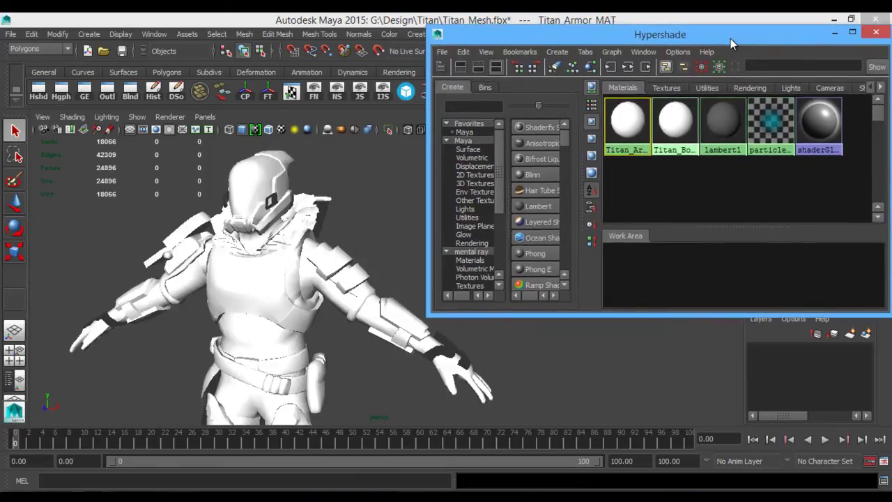
drag(0, 130, 812, 333)
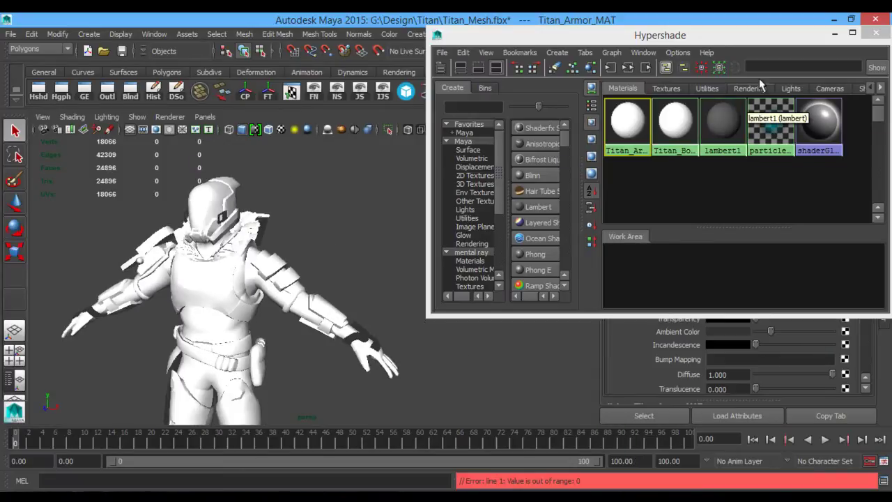
drag(765, 39, 464, 465)
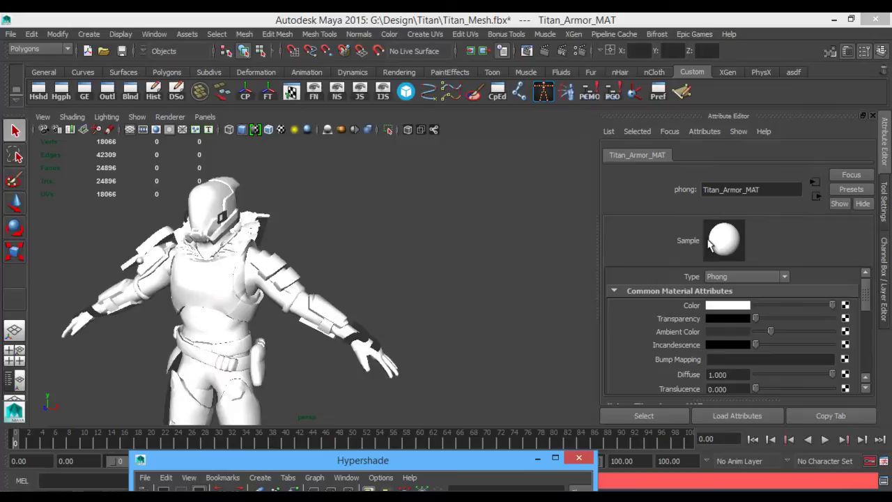
- Connect a new File texture to the Color of Titan_Armor_MAT
click(847, 306)
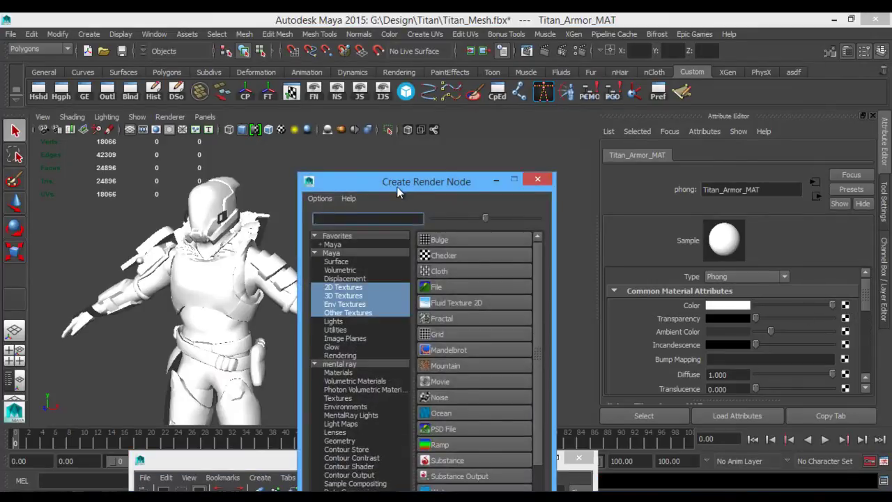
drag(398, 191, 484, 63)
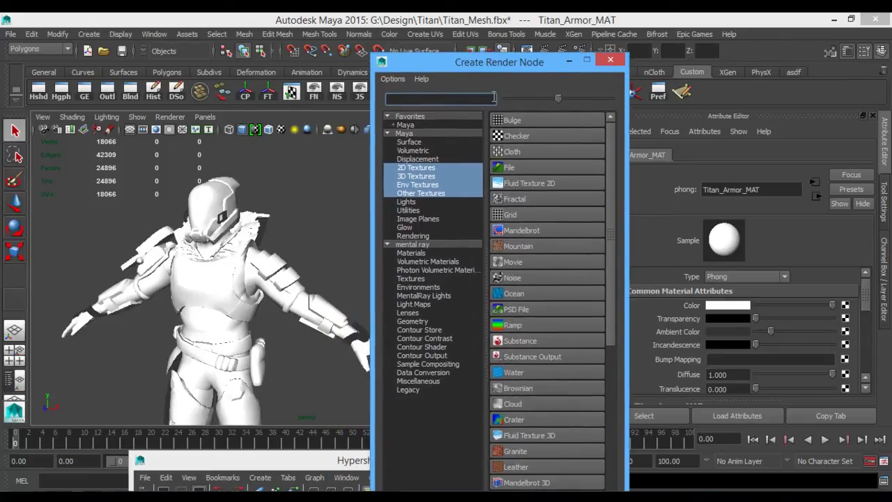
click(537, 166)
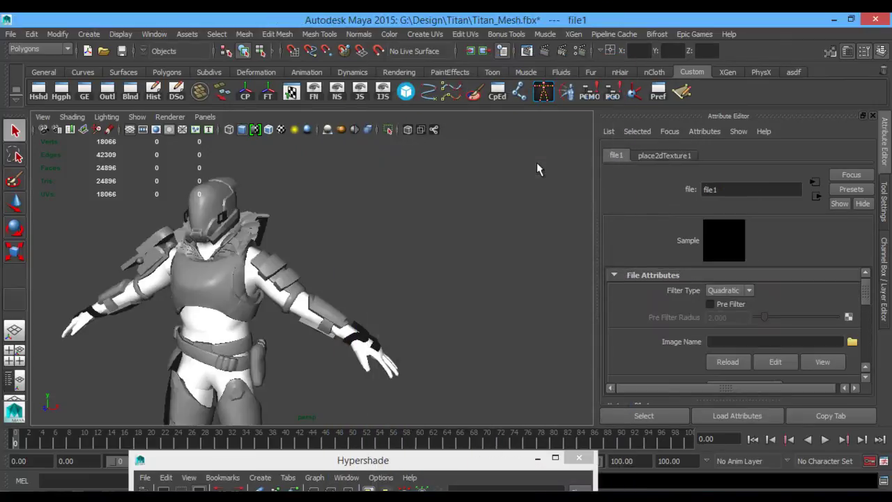
alt+middle_drag(431, 224, 498, 223)
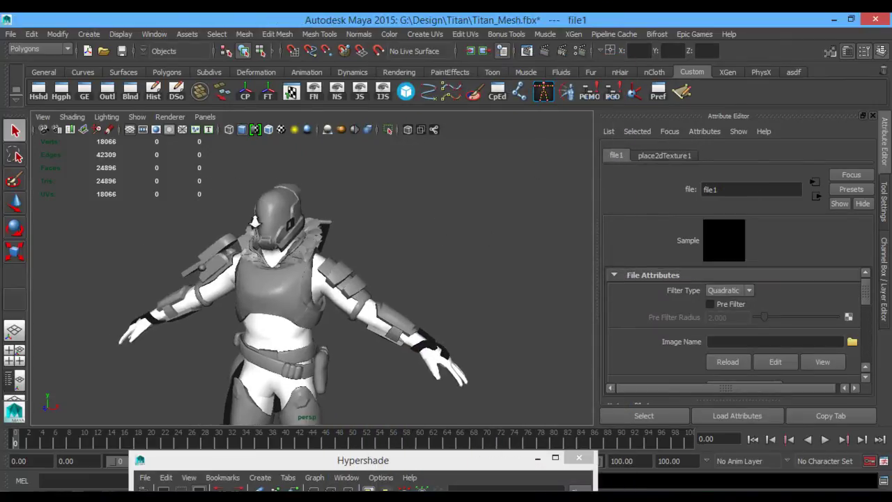
scroll(310, 255, up, 3)
- Browse for the file texture's image in the G:\Design\Titan\Textures folder
click(853, 342)
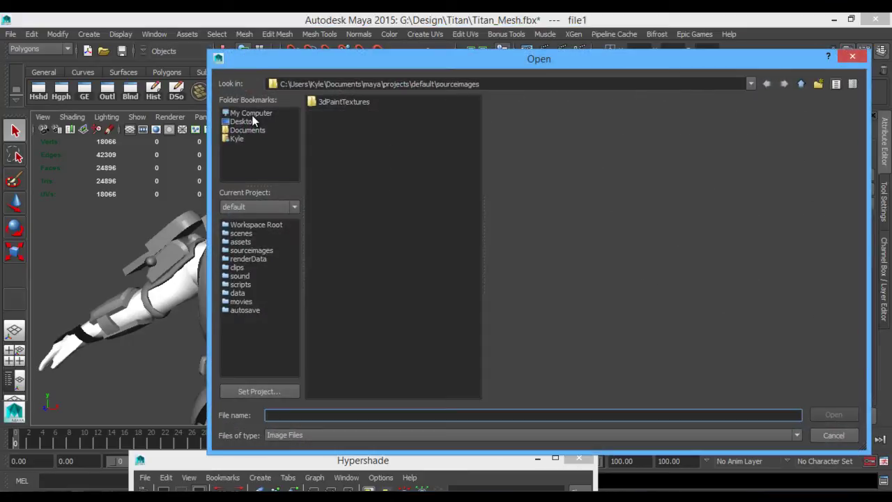
click(253, 113)
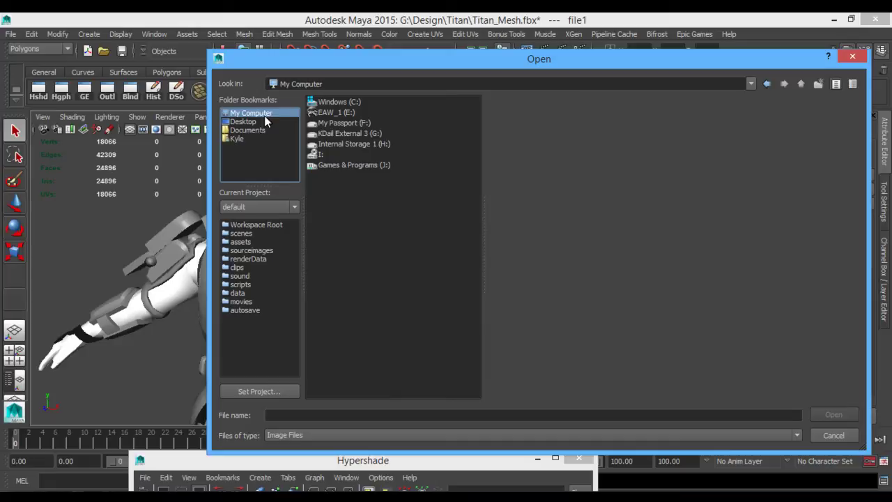
double_click(359, 132)
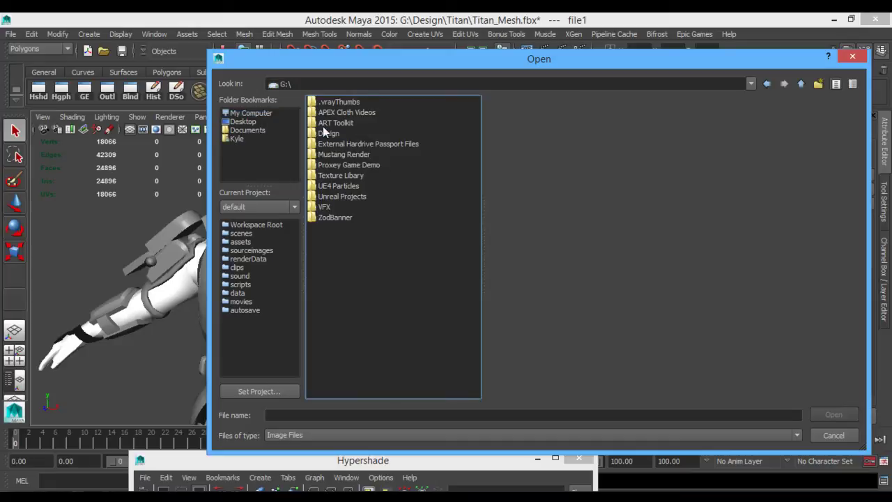
double_click(325, 131)
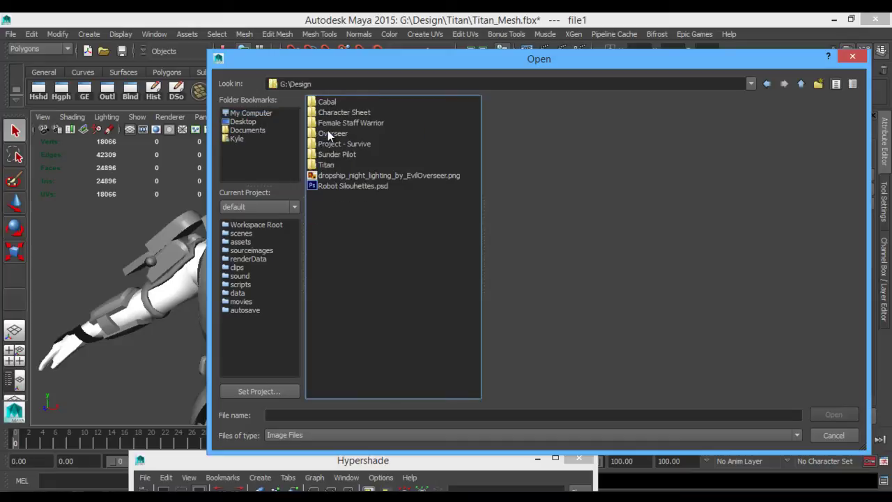
double_click(326, 165)
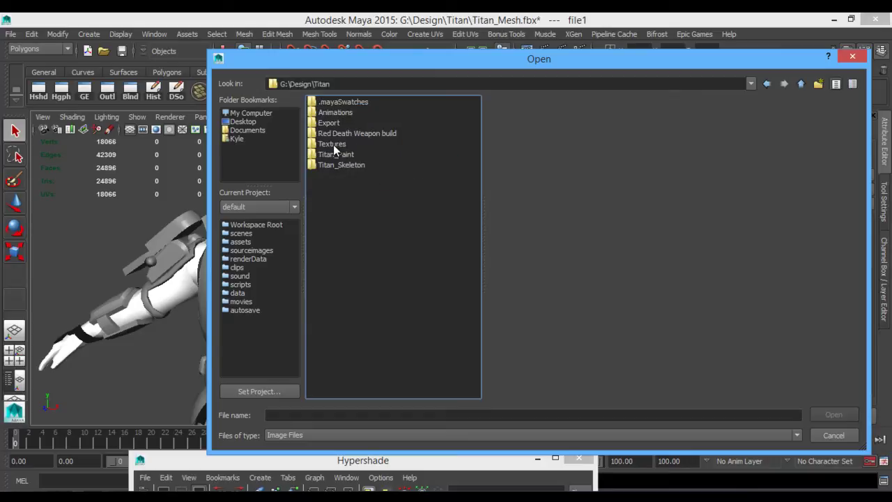
double_click(333, 144)
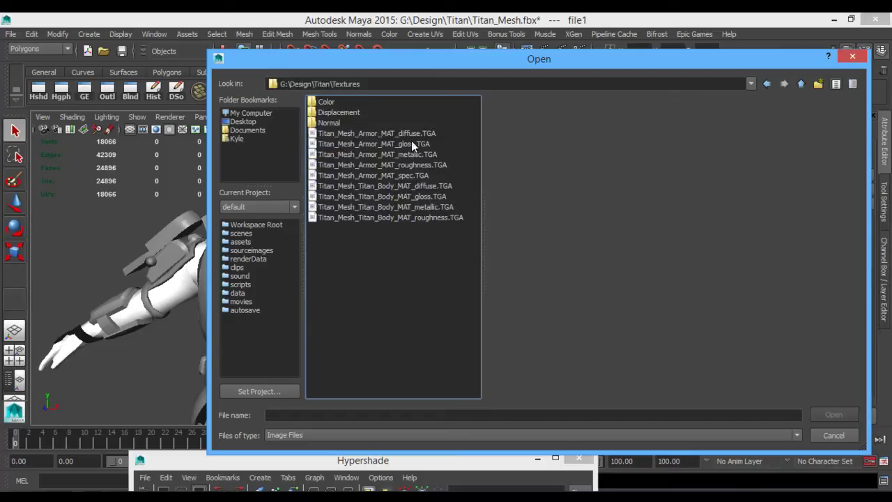
drag(489, 73, 615, 40)
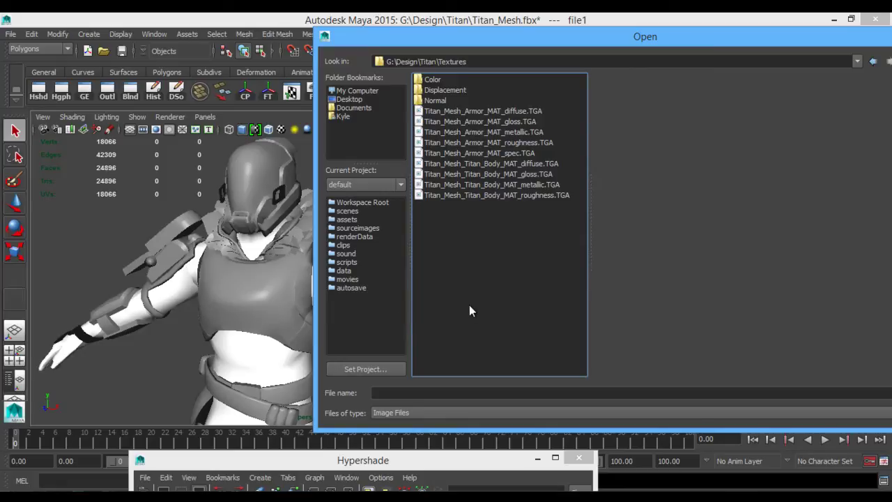
drag(640, 36, 562, 39)
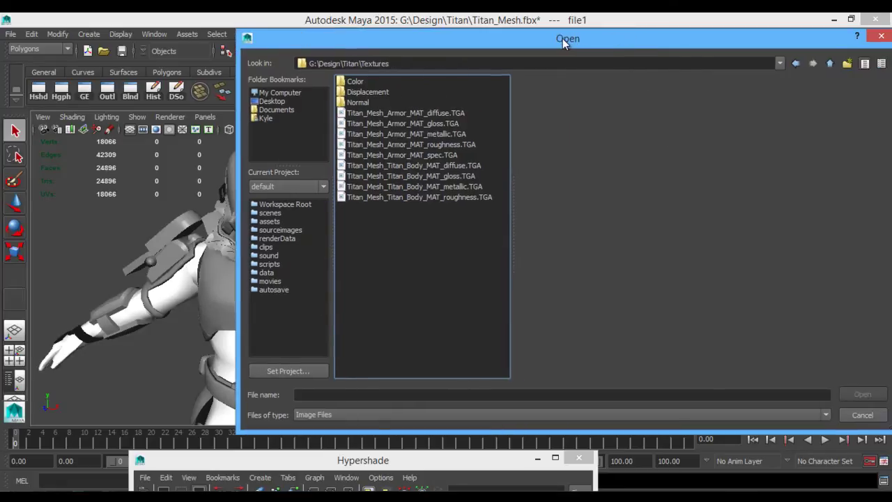
- Look for a suitable armor image among the Textures files and the material folders inside Titan_Paint\textureSets
click(395, 113)
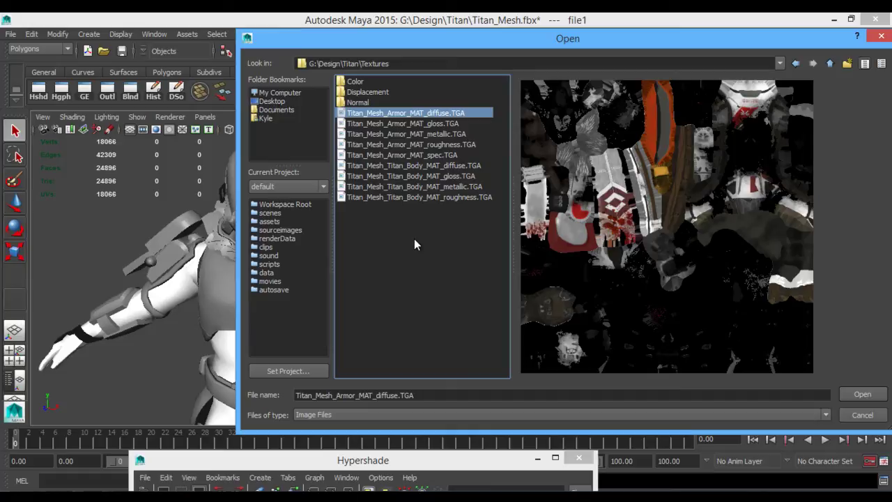
key(BackSpace)
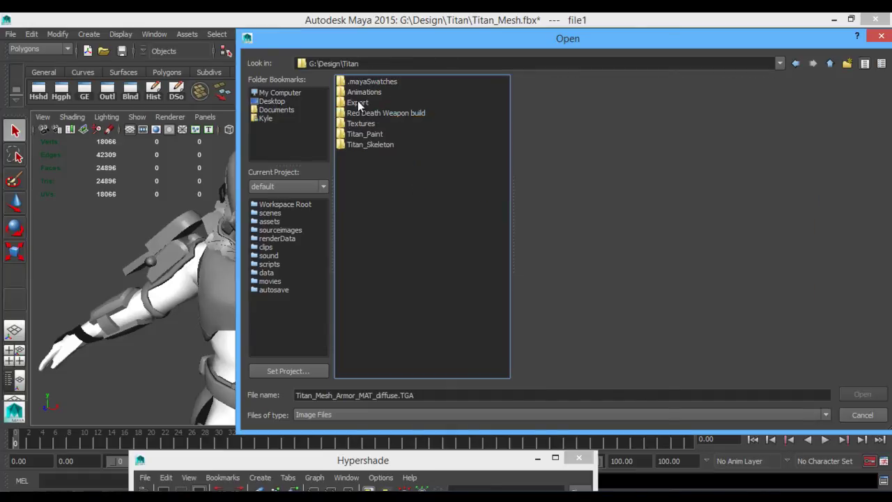
click(358, 136)
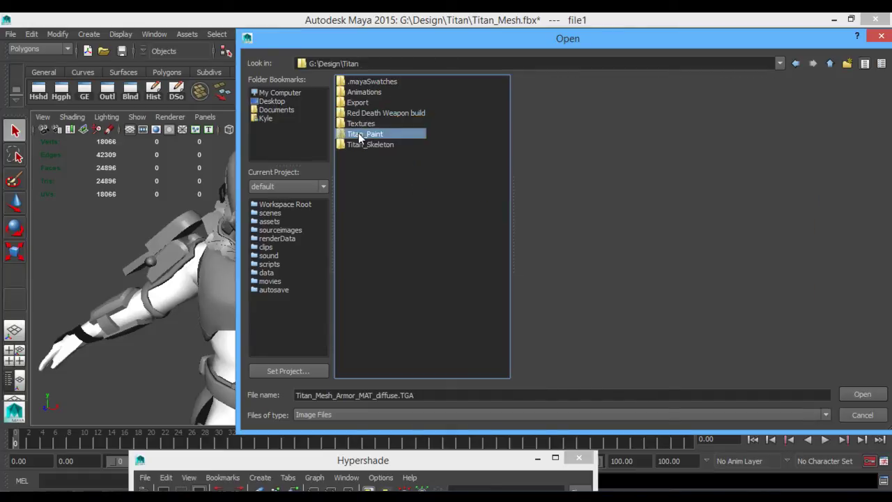
double_click(359, 136)
double_click(361, 124)
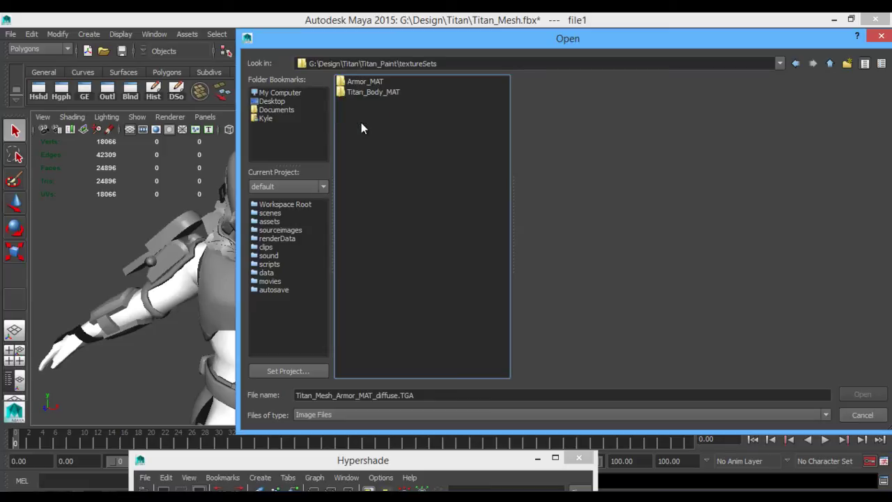
double_click(364, 93)
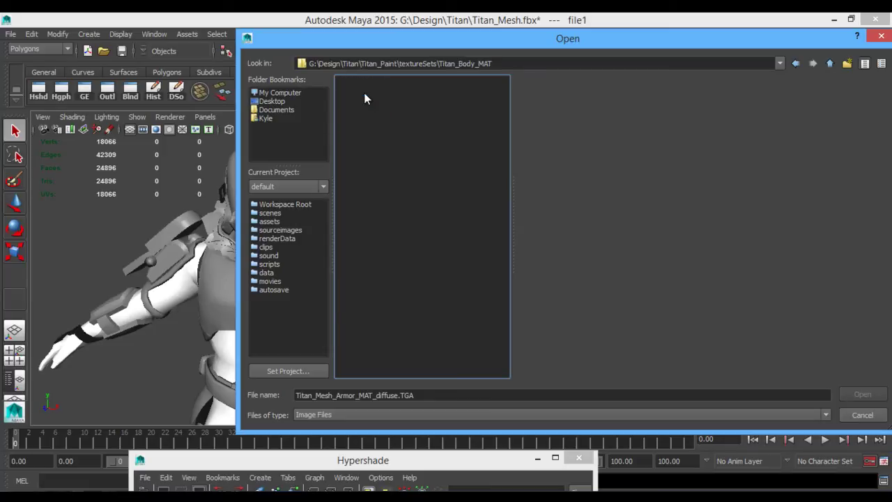
key(BackSpace)
double_click(367, 81)
key(BackSpace)
key(BackSpace)
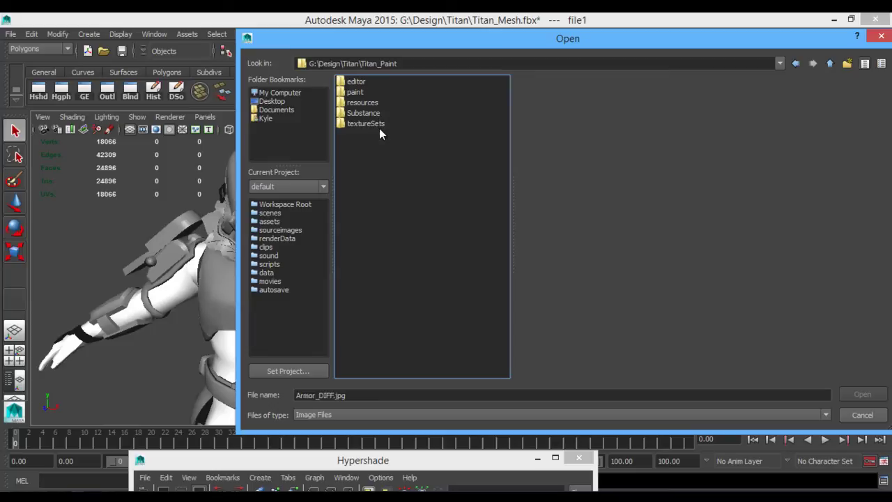
key(BackSpace)
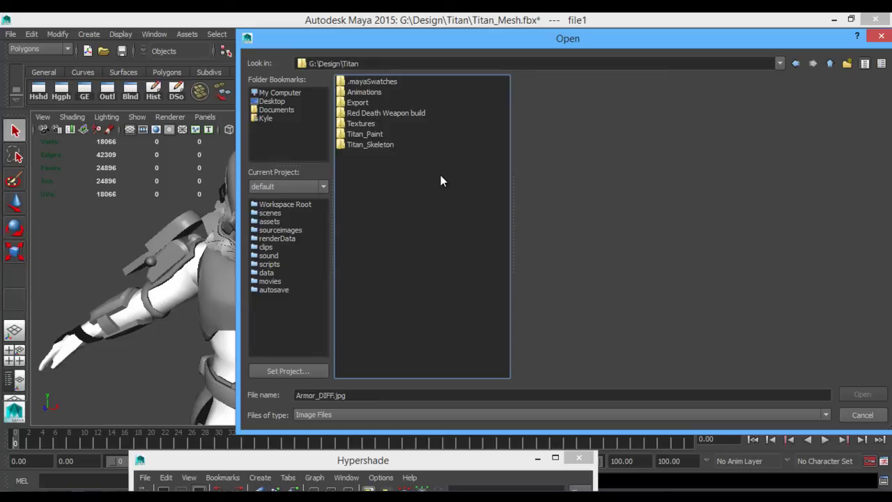
- Load Armor_DIFF.jpg from G:\Design\Titan\Textures\Color as the image of the armor material's file texture
double_click(361, 124)
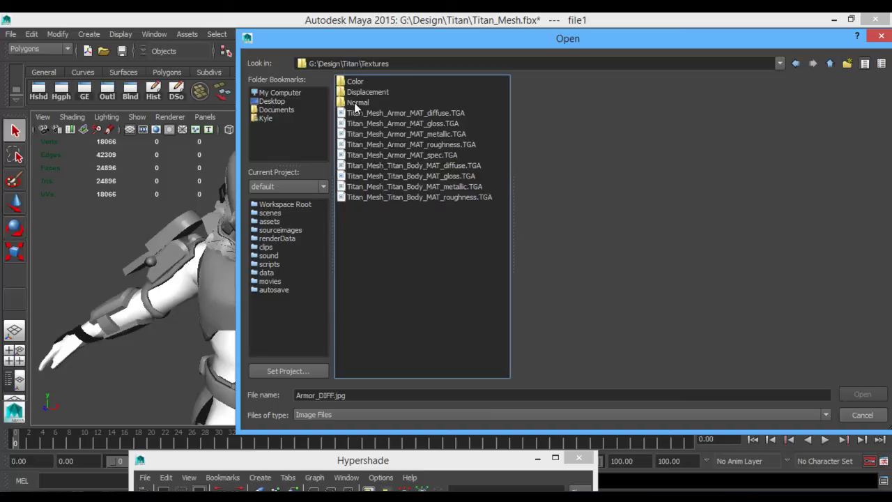
double_click(352, 81)
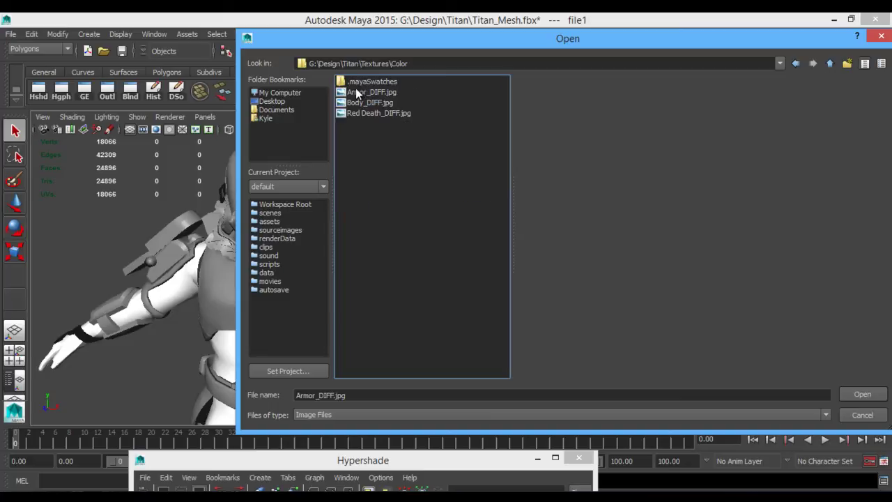
click(355, 91)
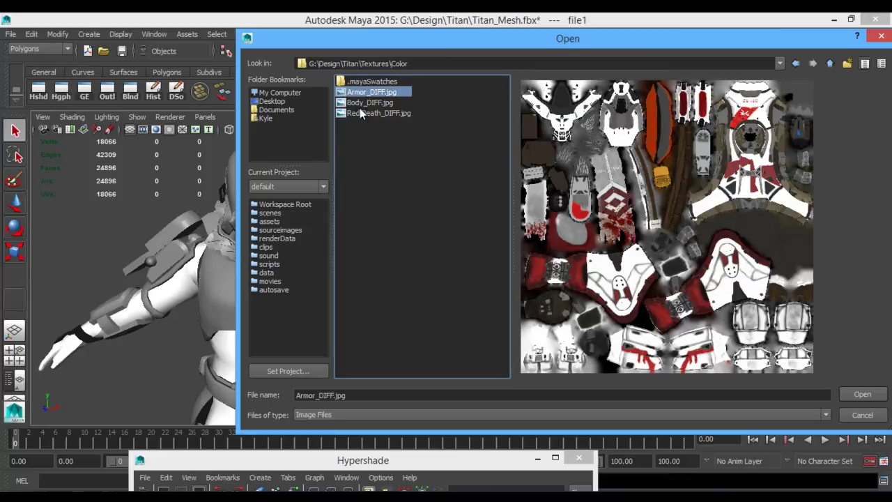
click(362, 103)
click(382, 113)
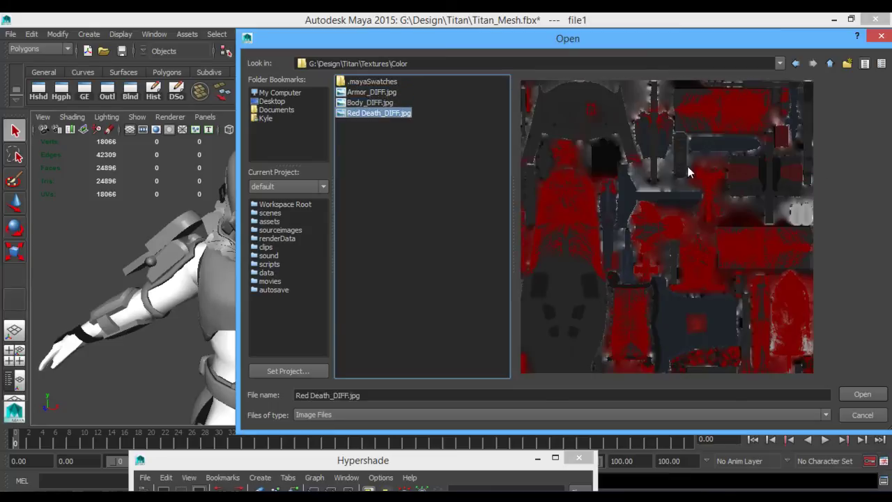
click(373, 94)
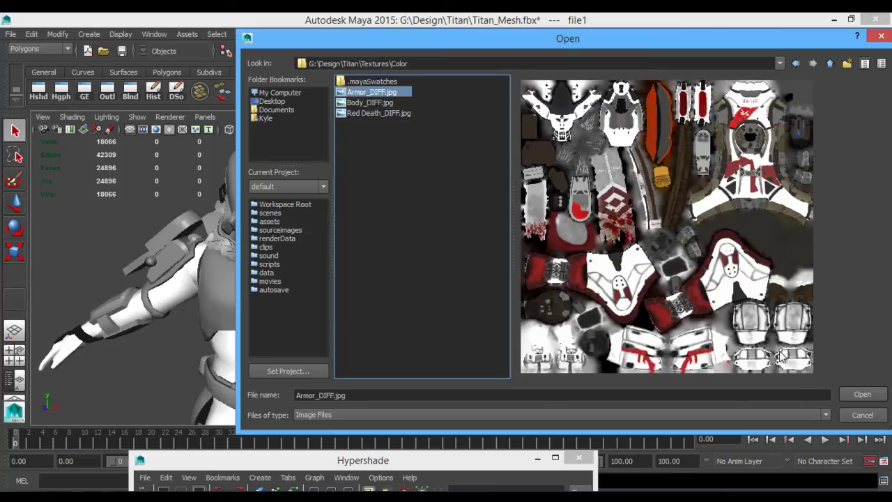
click(862, 394)
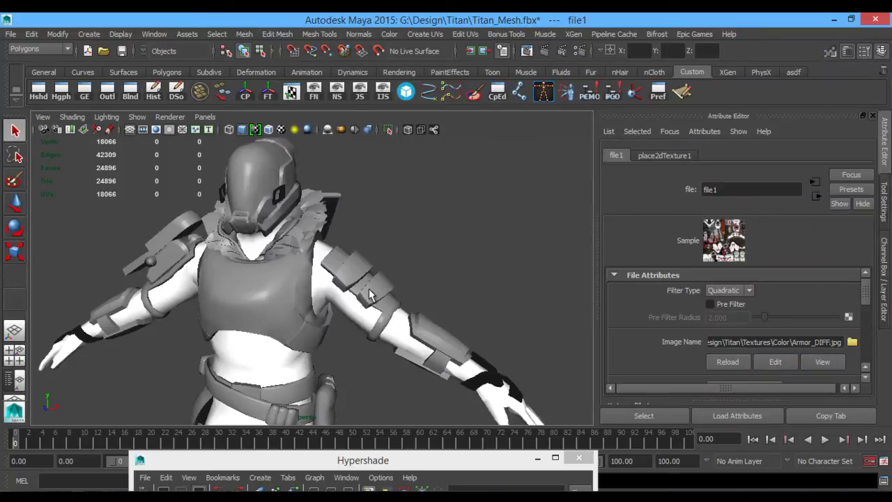
- Connect a new File texture to the Color of Titan_Body_MAT
drag(393, 466, 381, 412)
click(423, 195)
click(844, 306)
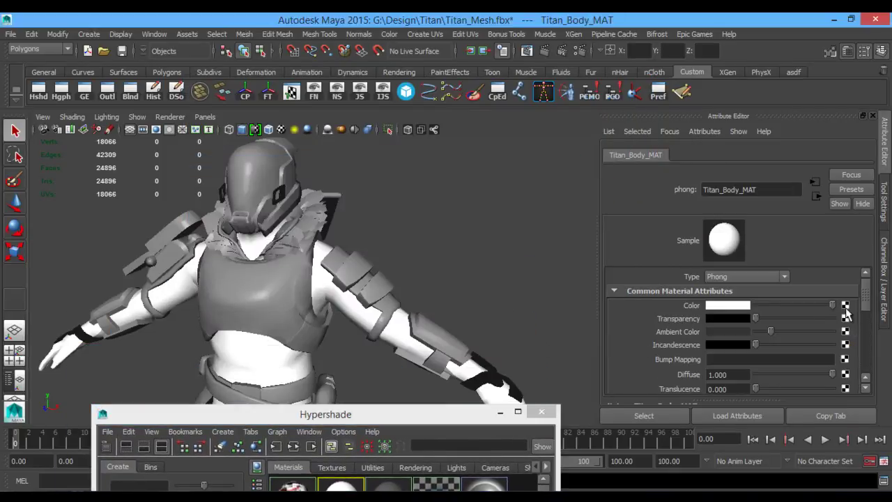
drag(441, 185, 440, 123)
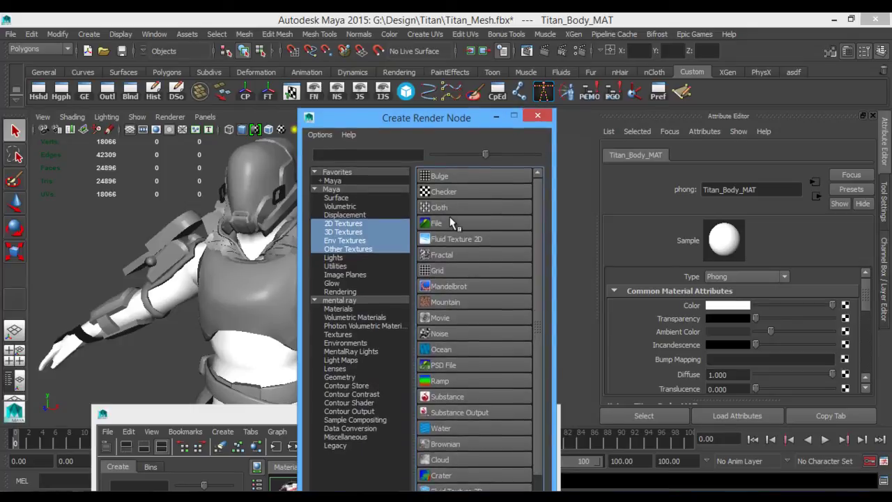
click(449, 224)
- Load Body_DIFF.jpg from the Color folder as the image of the body material's file texture
click(852, 342)
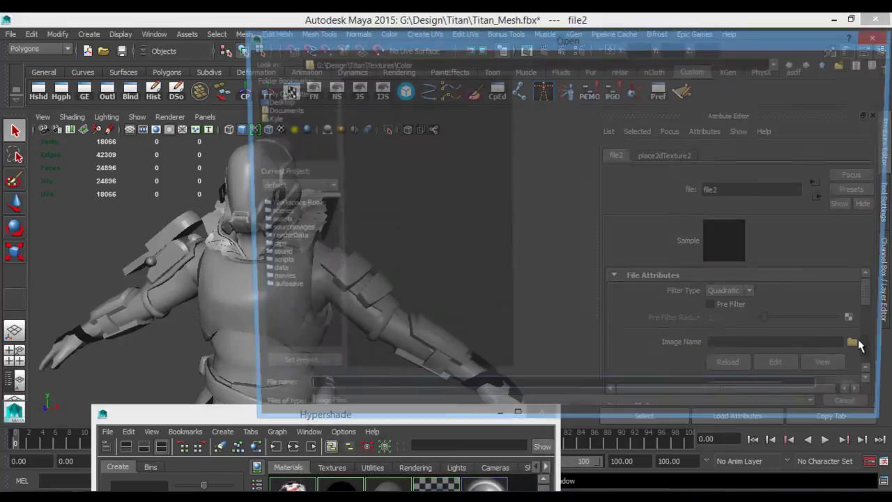
click(365, 102)
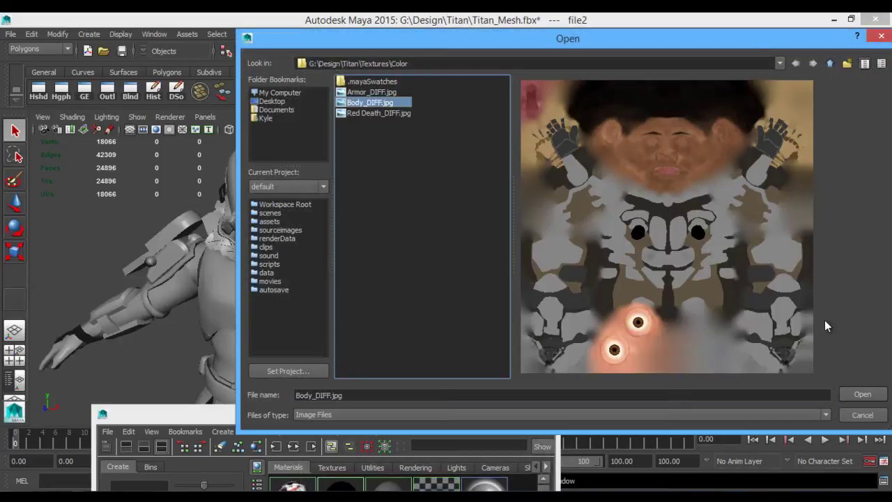
click(871, 395)
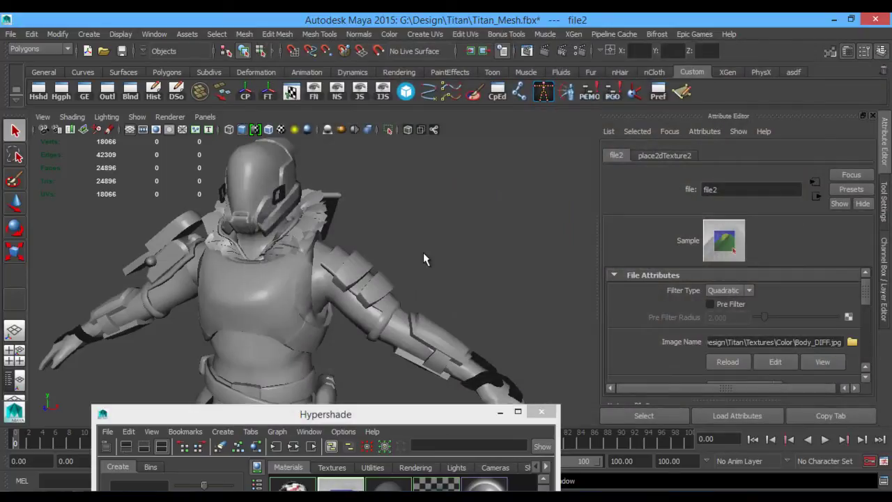
- Close the Hypershade and display the character with its textures in the perspective view
alt+middle_drag(421, 259, 430, 251)
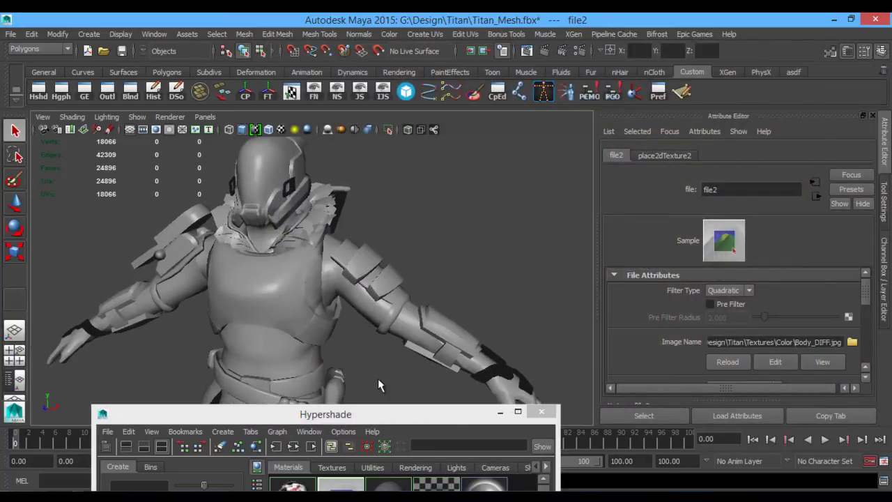
drag(387, 414, 571, 236)
click(733, 233)
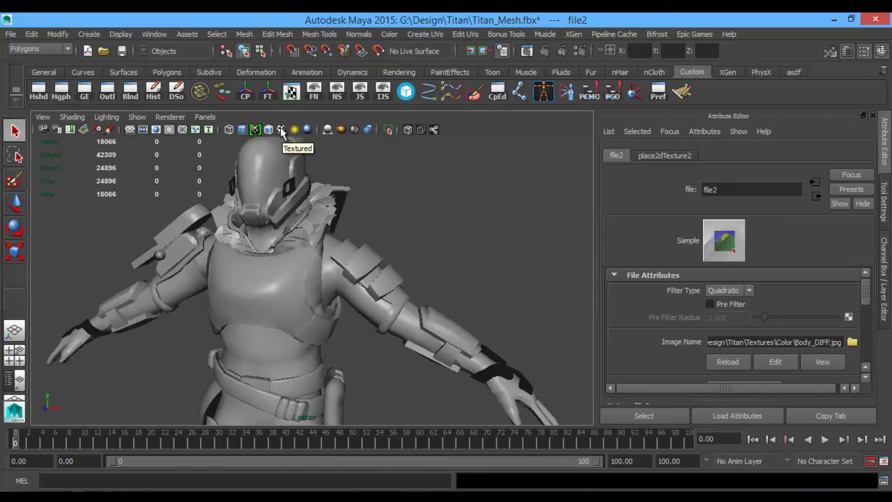
key(6)
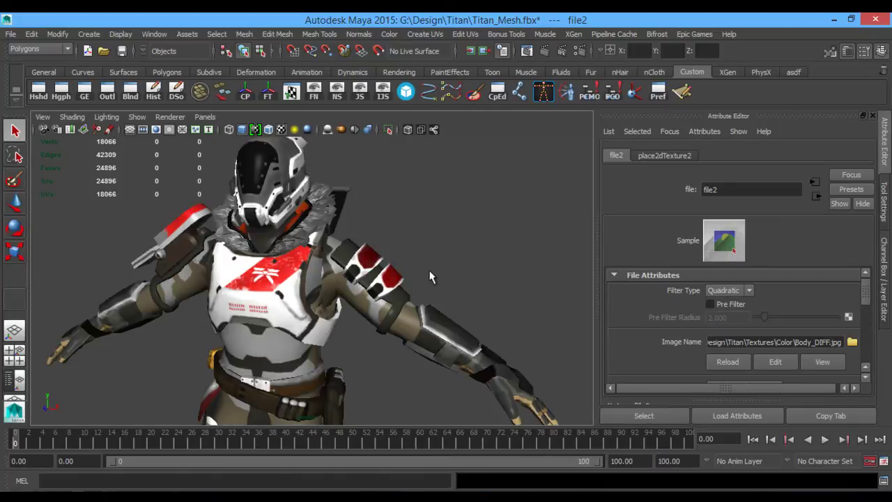
- Examine how the armor and body textures sit on the Titan from several angles, from helmet to feet
mouse_move(432, 278)
alt+mouse_down()
mouse_move(546, 267)
mouse_move(394, 259)
mouse_move(285, 265)
mouse_move(413, 265)
mouse_move(361, 266)
mouse_move(390, 263)
mouse_move(394, 278)
alt+mouse_up()
alt+right_drag(392, 278, 363, 283)
alt+middle_drag(363, 282, 362, 244)
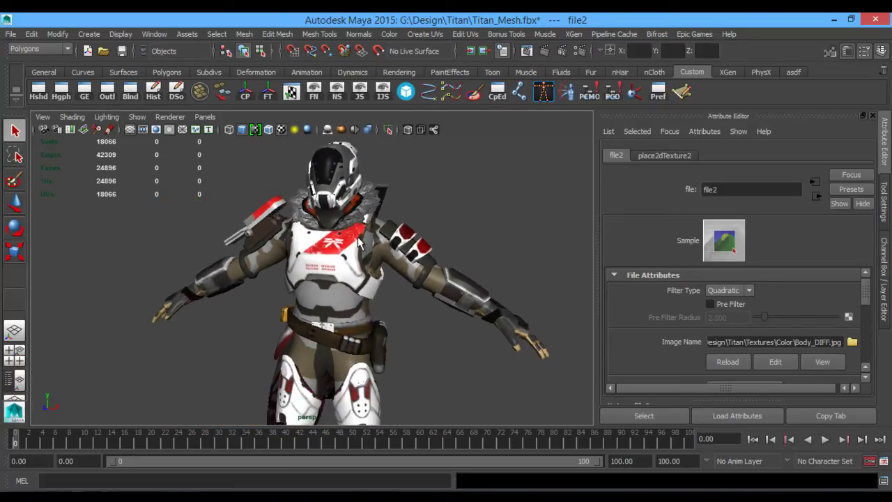
alt+drag(415, 241, 383, 214)
alt+middle_drag(383, 215, 384, 266)
alt+drag(383, 266, 374, 292)
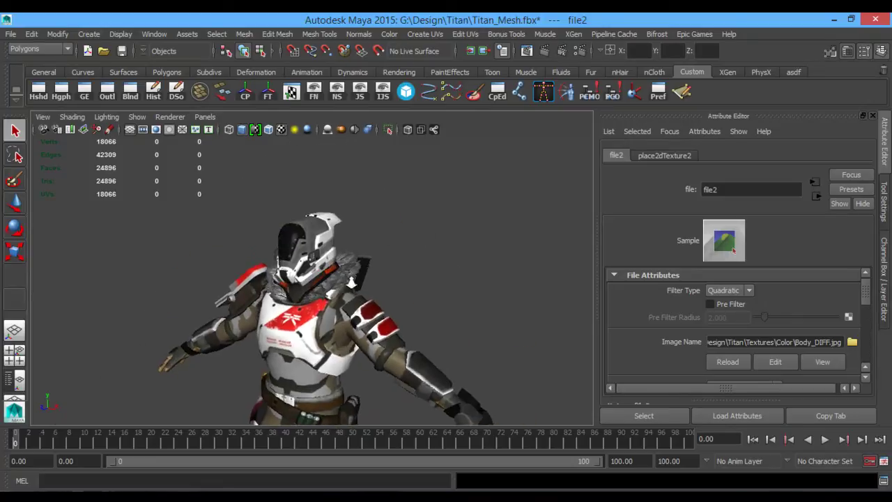
alt+right_drag(374, 292, 342, 322)
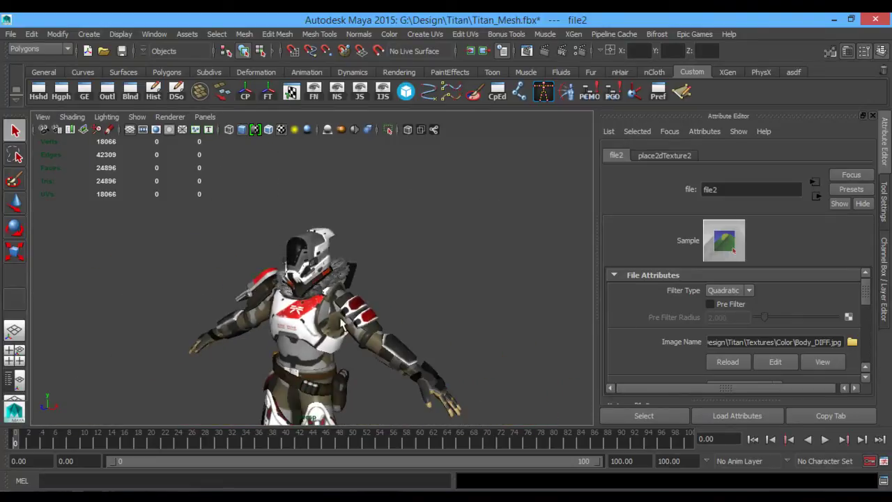
alt+drag(341, 323, 354, 283)
alt+middle_drag(354, 283, 357, 301)
alt+drag(357, 301, 361, 305)
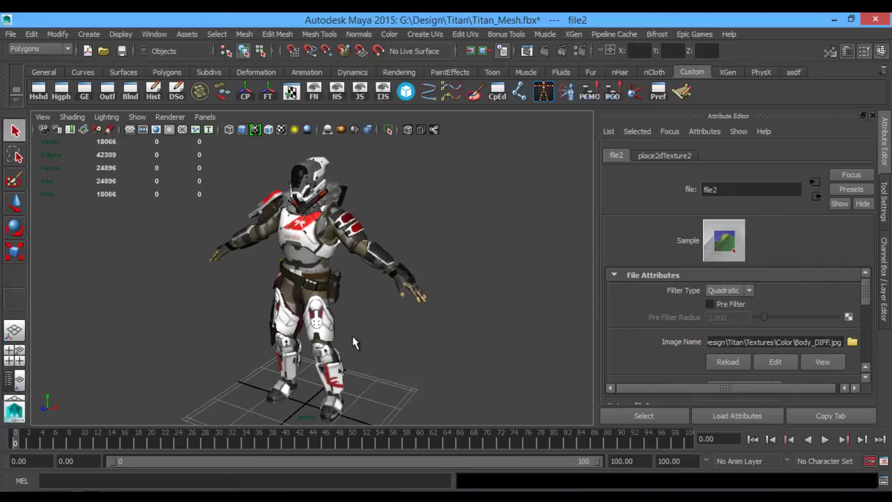
alt+middle_drag(344, 190, 351, 285)
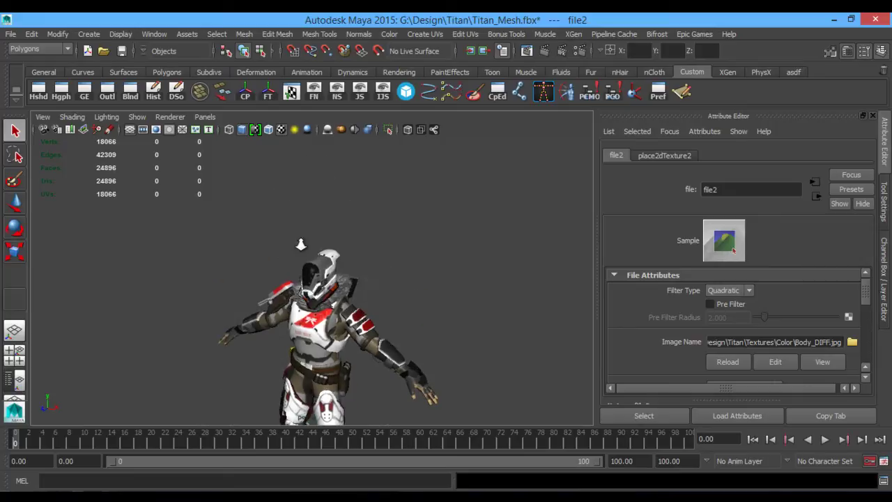
alt+right_drag(300, 245, 549, 374)
alt+drag(442, 319, 402, 283)
alt+right_drag(401, 283, 295, 271)
- Select the whole Titan mesh and separate it into individual pieces, with the rectangular frame on the helmet's side in close view
click(322, 264)
alt+drag(322, 263, 390, 318)
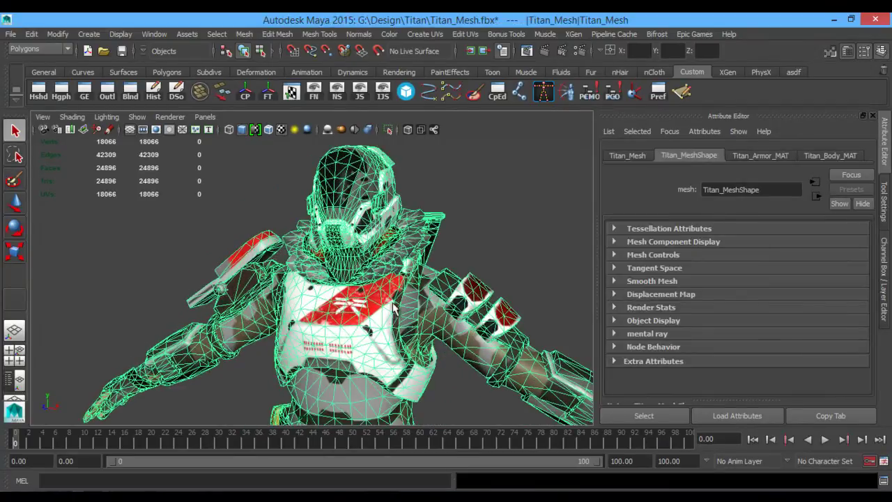
alt+middle_drag(408, 192, 394, 203)
alt+middle_drag(500, 283, 498, 282)
alt+drag(496, 282, 468, 291)
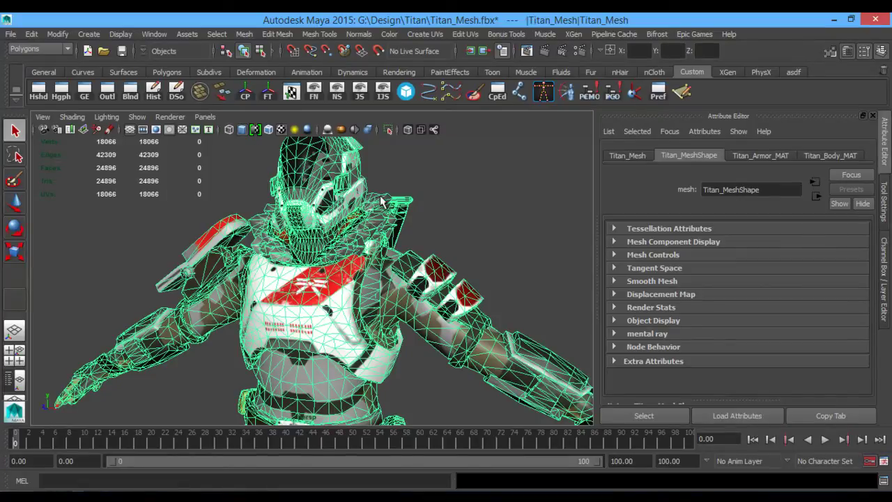
alt+drag(384, 203, 432, 197)
mouse_move(431, 234)
alt+mouse_down()
mouse_move(420, 227)
mouse_move(430, 235)
alt+mouse_up()
scroll(367, 218, up, 4)
alt+middle_drag(369, 218, 381, 265)
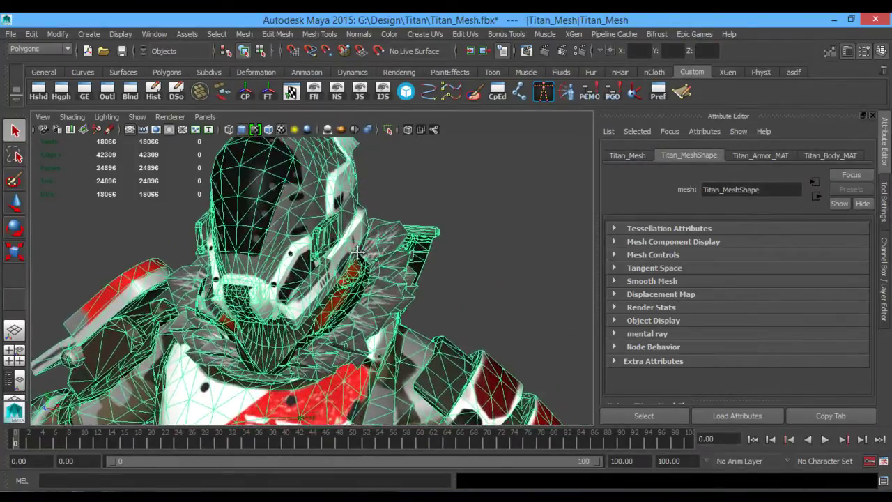
scroll(384, 263, up, 8)
alt+drag(391, 249, 373, 277)
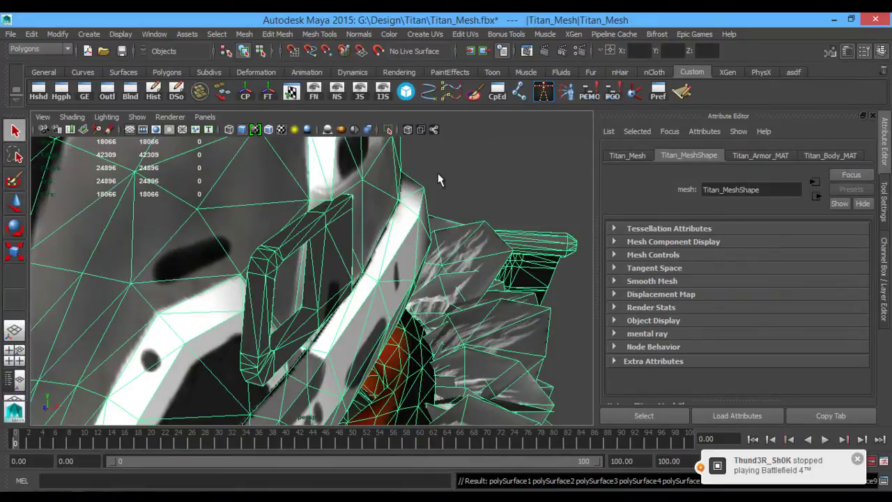
- Move the inner shell of the helmet's rectangular side frame outward by about 2.89 along X
click(333, 252)
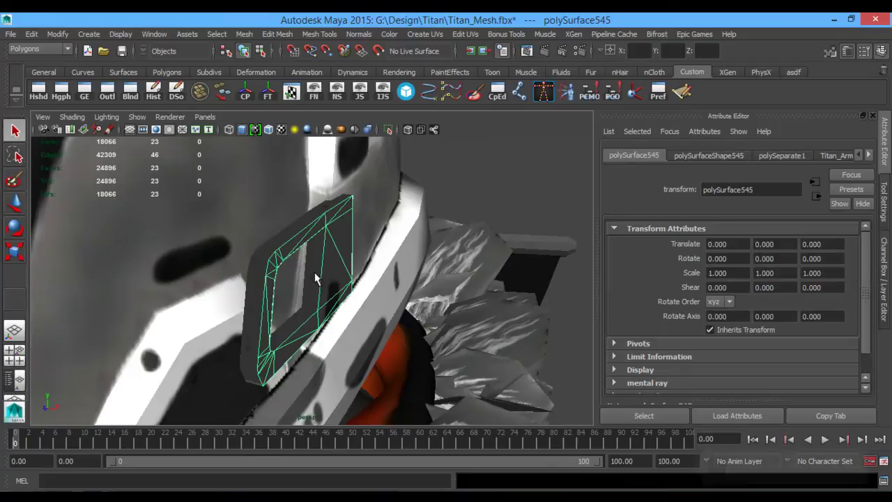
key(w)
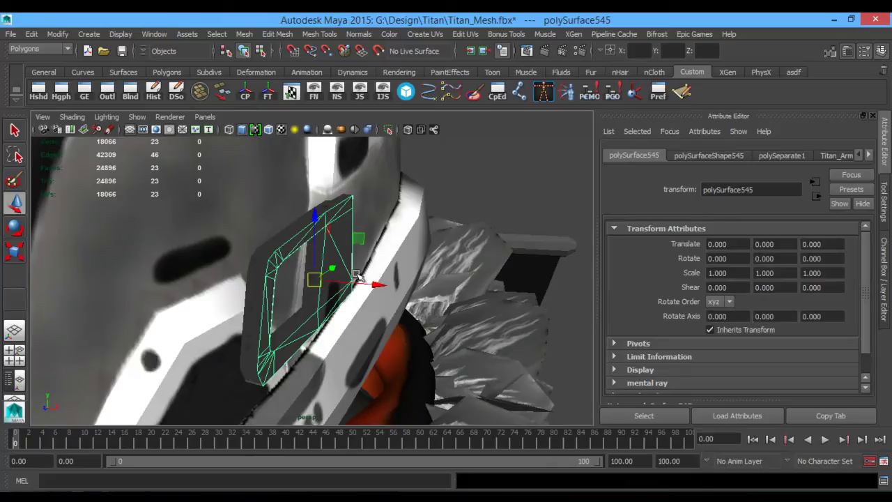
drag(374, 282, 460, 295)
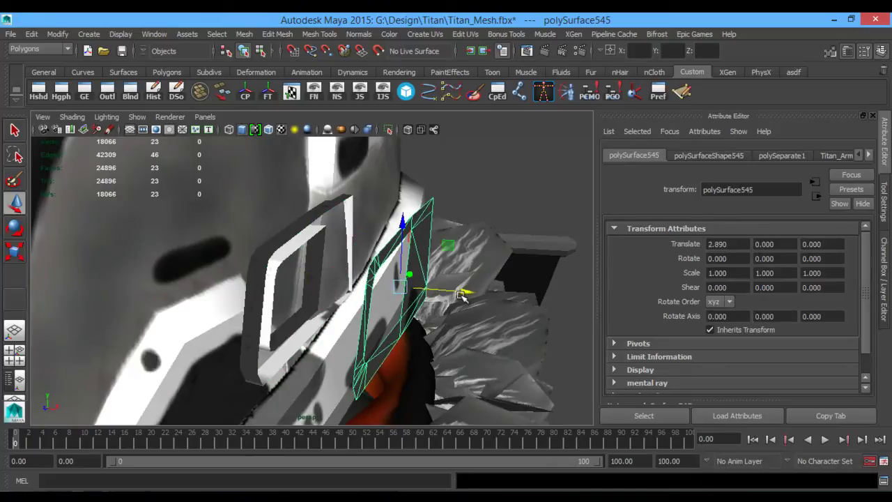
- Try to center the pivot of the side frame's outer shell and move the shell along Z
click(320, 204)
click(244, 93)
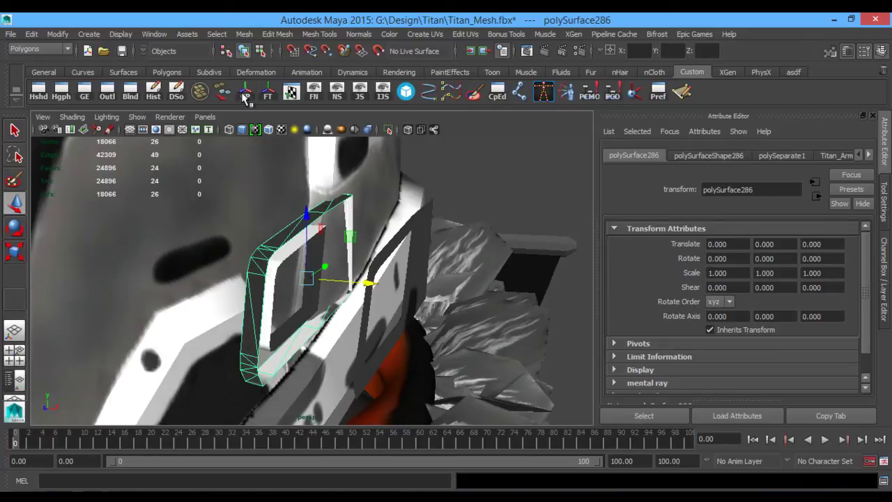
mouse_move(306, 213)
mouse_down()
mouse_move(305, 154)
mouse_move(312, 227)
mouse_up()
- Undo the latest changes to the side frame's outer shell, including its selection
key(ctrl+z)
key(ctrl+z)
key(ctrl+z)
key(ctrl+z)
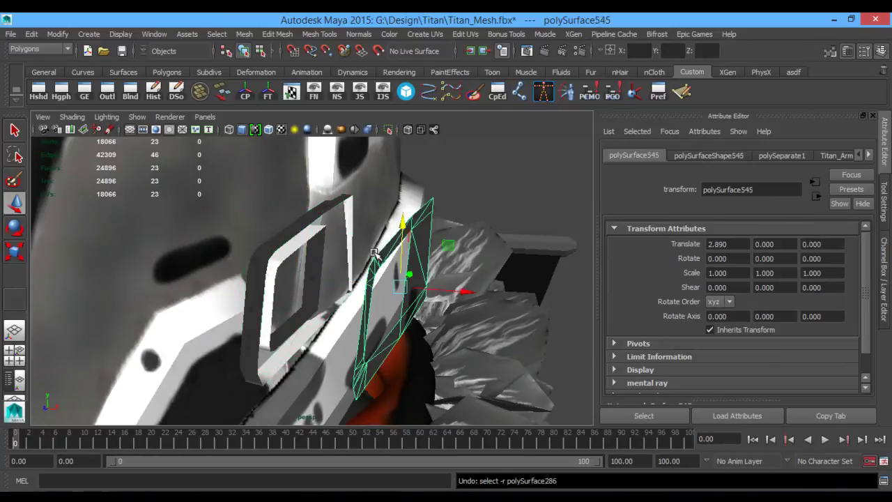
- Undo the inner shell's move, the pivot change and the mesh separation, returning to the single selected Titan mesh
alt+drag(375, 253, 426, 243)
alt+right_drag(426, 243, 166, 215)
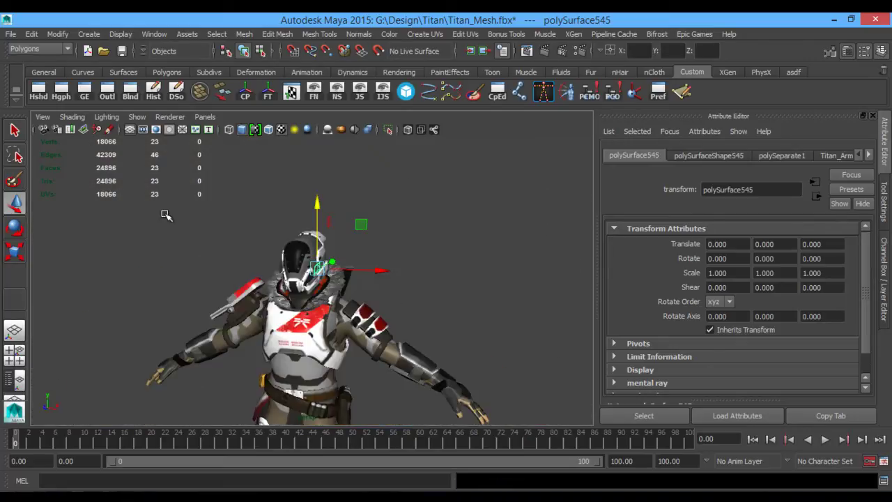
alt+right_drag(426, 247, 480, 267)
key(ctrl+z)
key(ctrl+z)
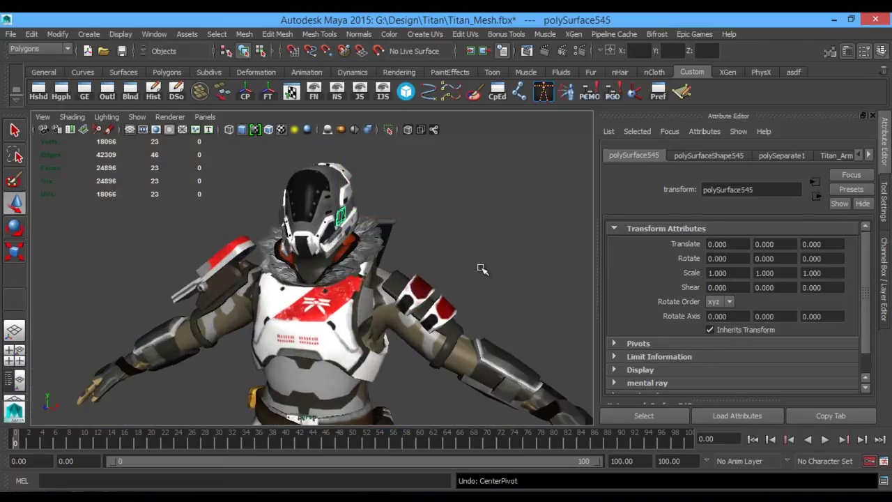
key(ctrl+z)
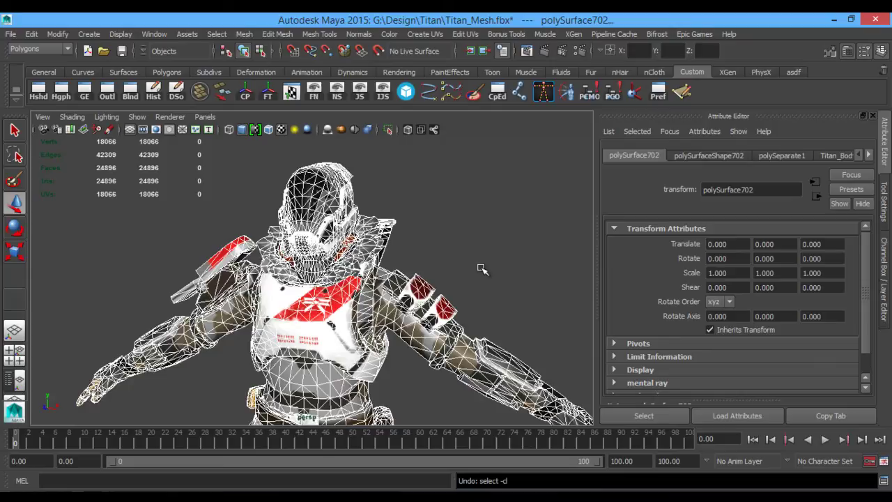
key(ctrl+z)
click(346, 251)
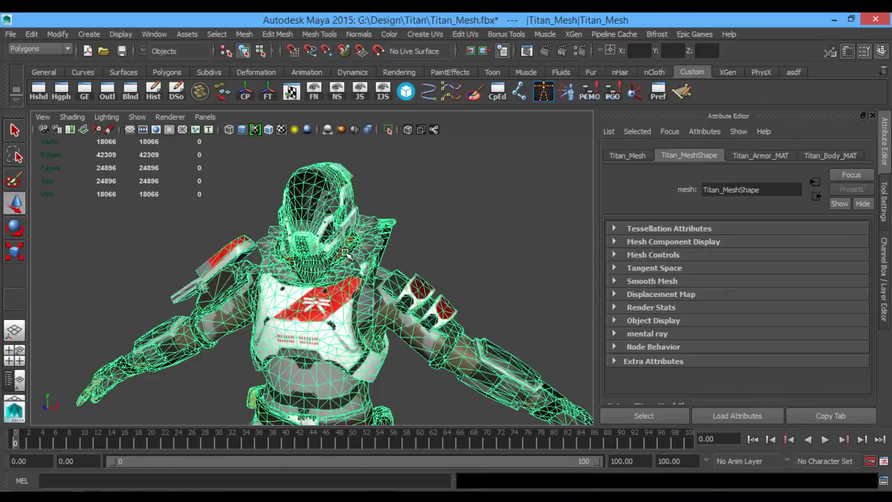
- Switch the Titan mesh to vertex selection and select all of its vertices
shift+right_click(341, 181)
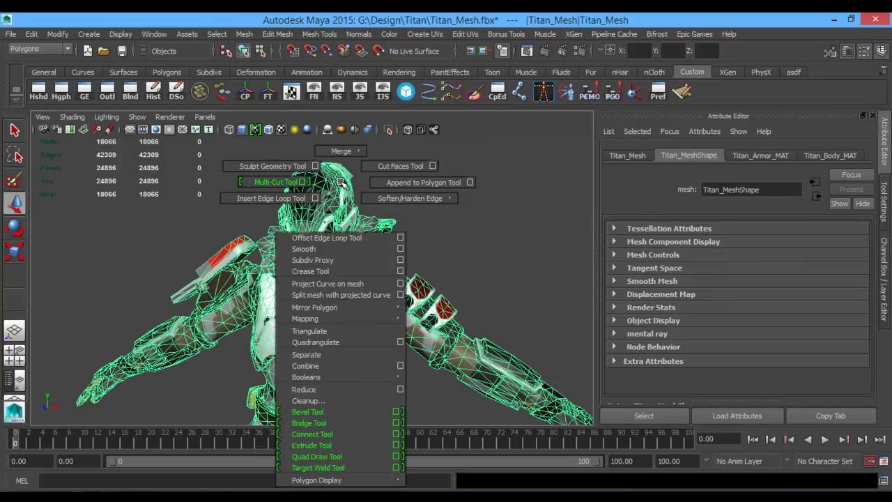
key(Escape)
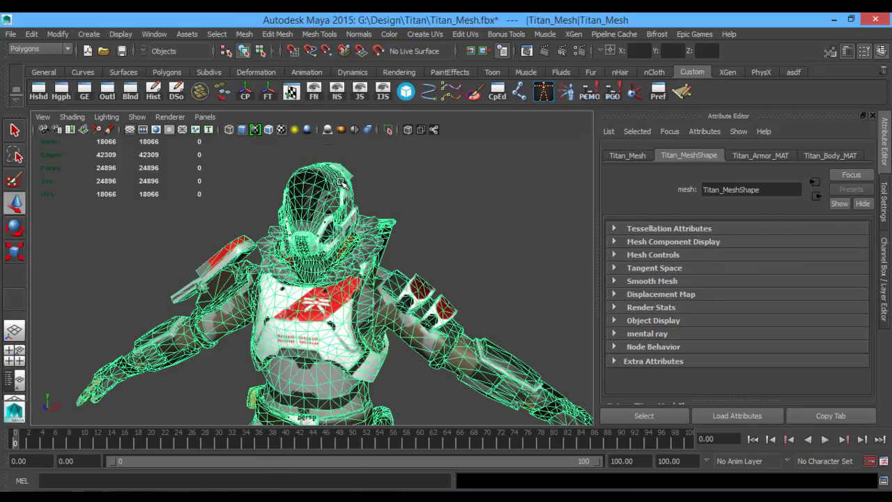
right_click(341, 182)
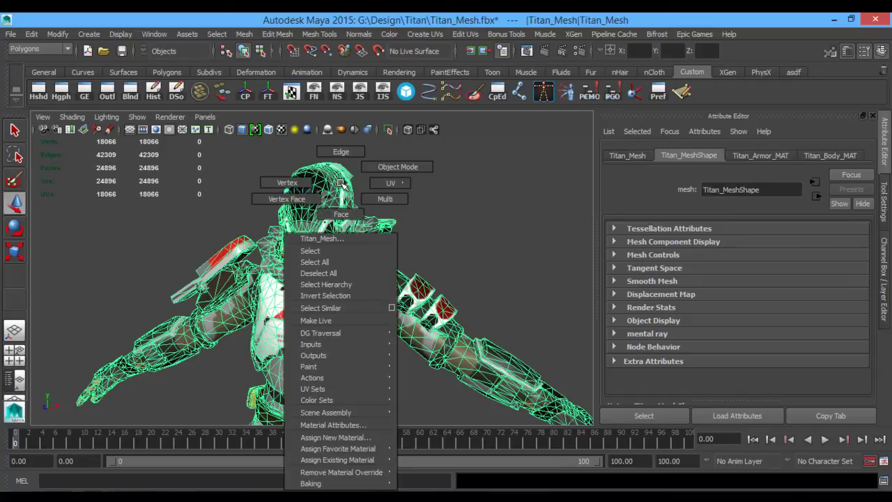
click(305, 181)
alt+right_drag(428, 234, 235, 209)
drag(174, 185, 521, 424)
scroll(426, 327, up, 3)
scroll(401, 310, up, 2)
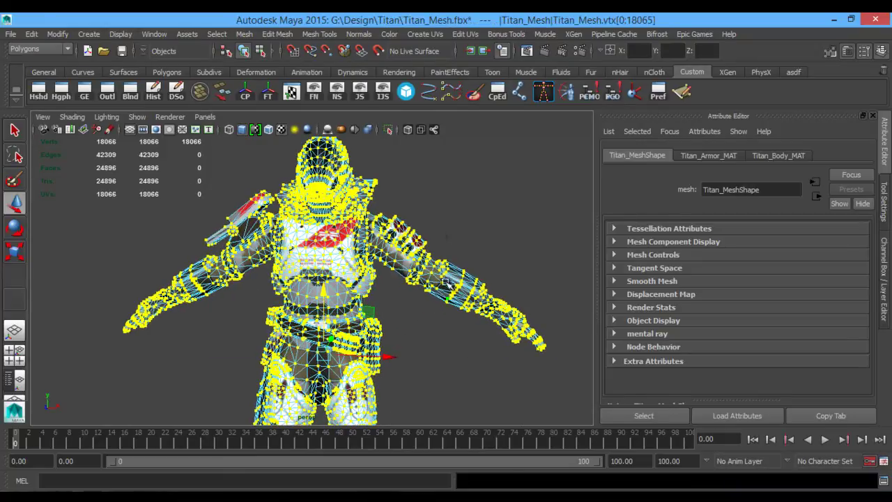
- Merge the selected vertices with a threshold of 0.01 and always merge for two vertices enabled
shift+right_drag(439, 231, 526, 182)
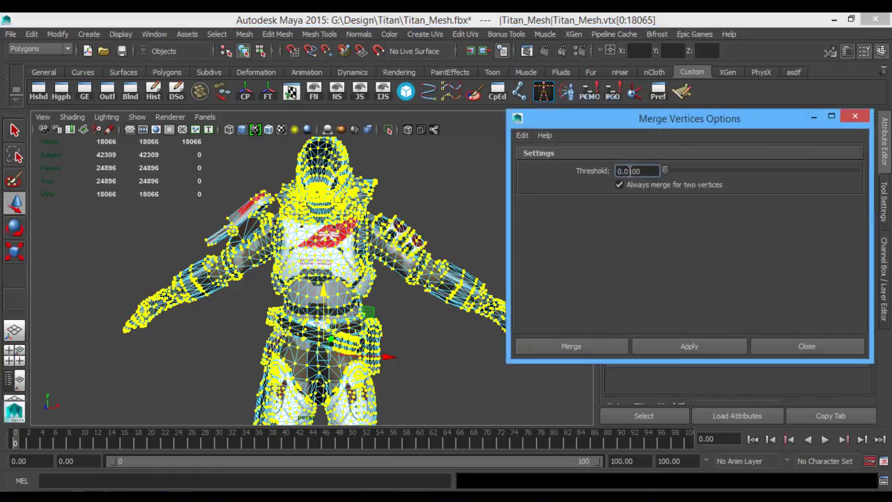
scroll(363, 265, up, 4)
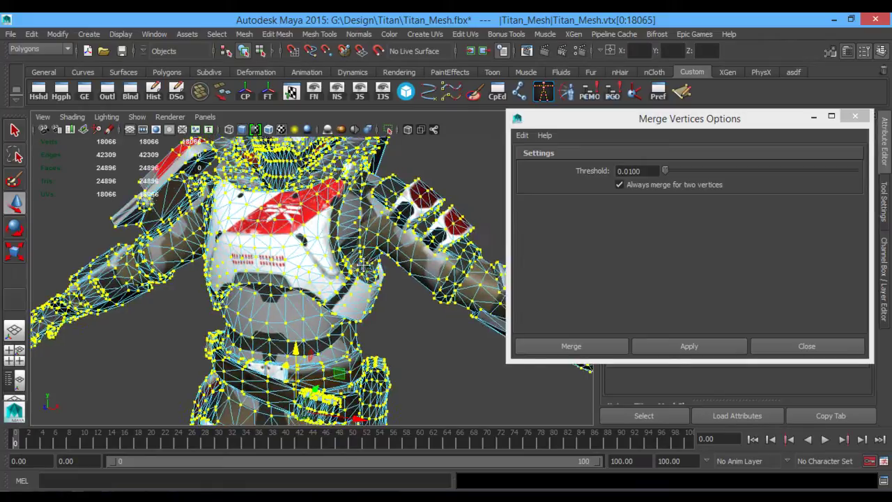
scroll(364, 265, down, 3)
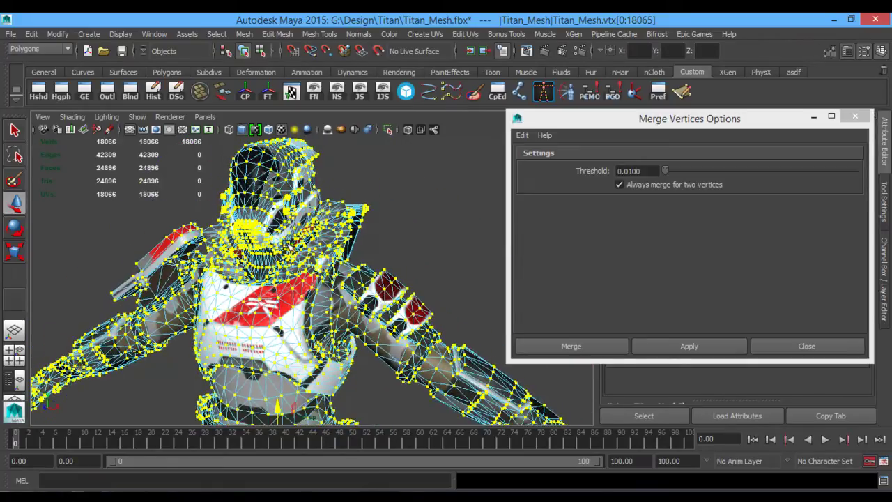
click(692, 347)
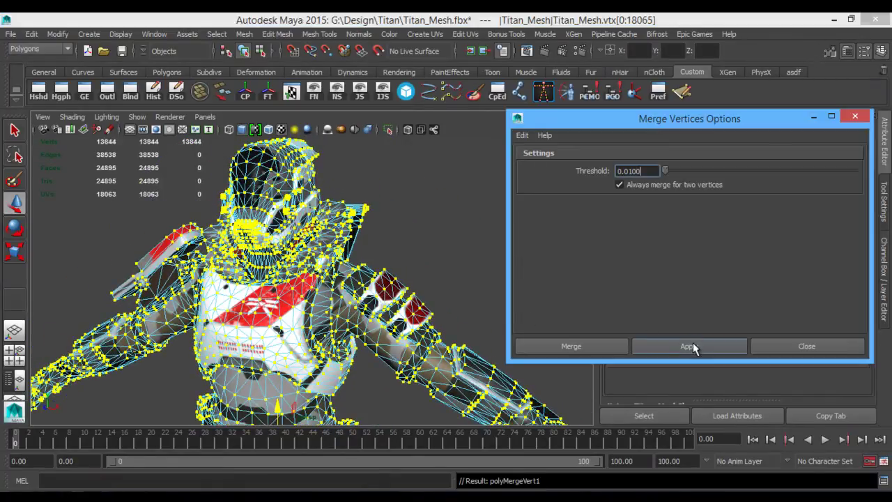
click(770, 348)
alt+middle_drag(446, 244, 450, 250)
scroll(449, 250, up, 6)
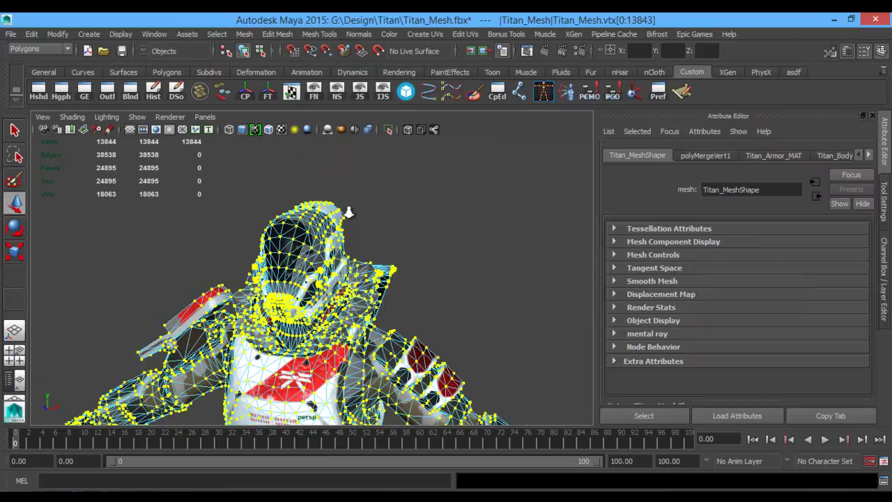
- Return the Titan mesh to object mode, select it and separate it into individual pieces
click(458, 200)
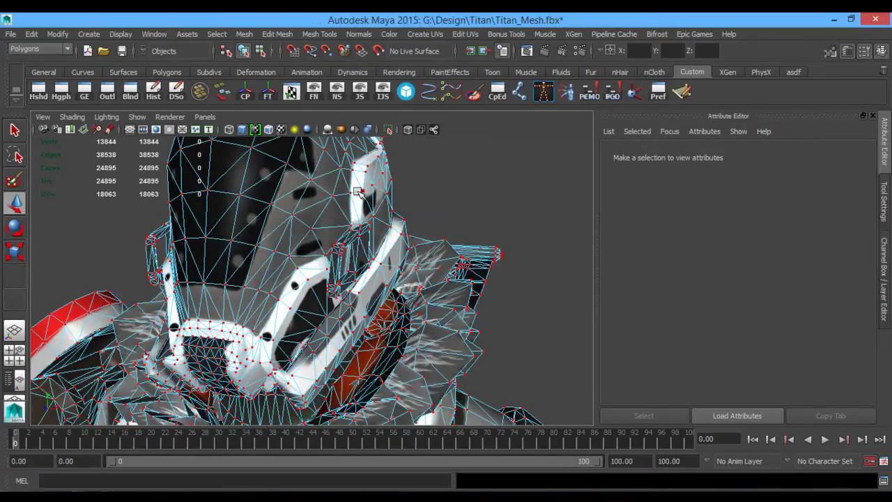
right_drag(358, 192, 402, 175)
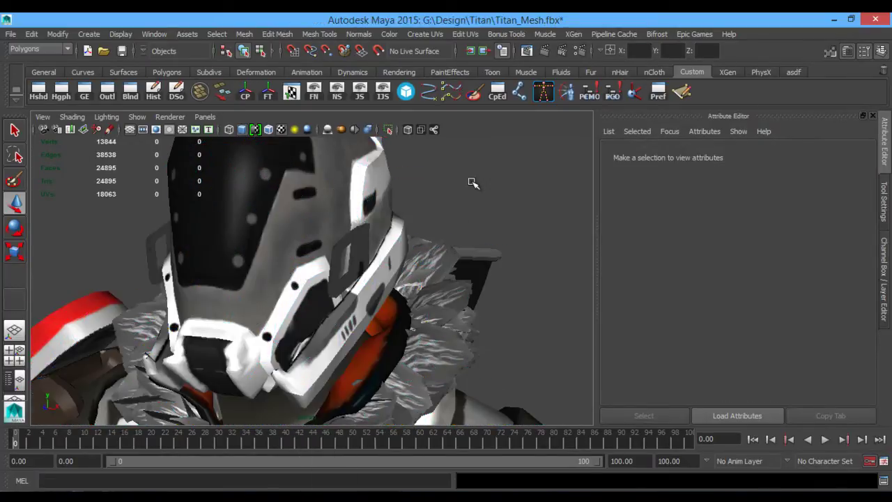
right_drag(285, 194, 329, 170)
click(311, 191)
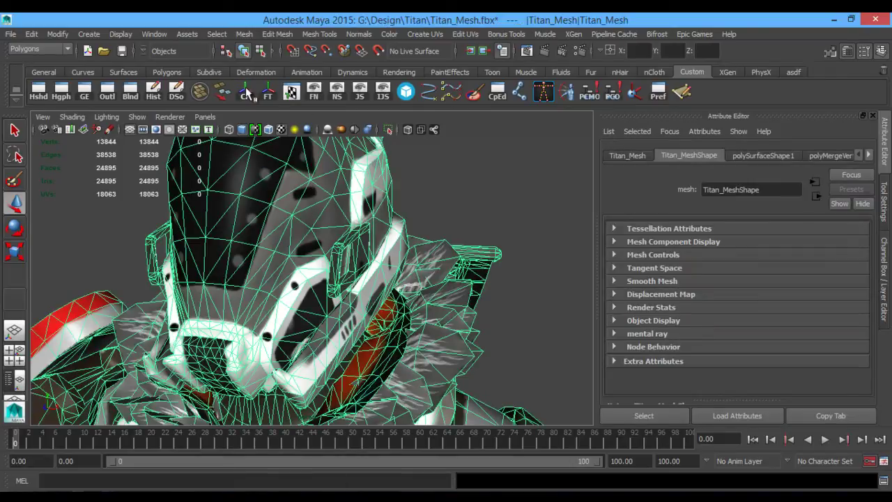
click(224, 88)
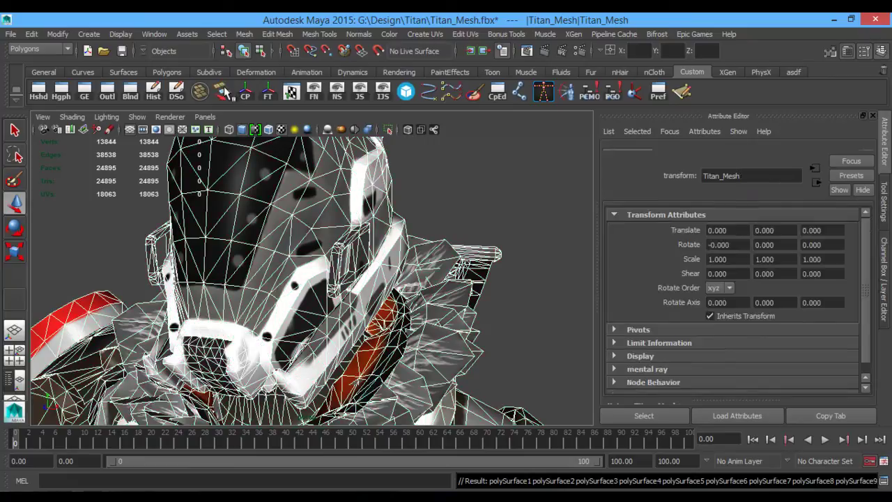
- Select the rectangular frame on the helmet's side, center its pivot, try moving the frame outward and undo the move
alt+drag(498, 216, 388, 202)
alt+right_drag(388, 203, 417, 229)
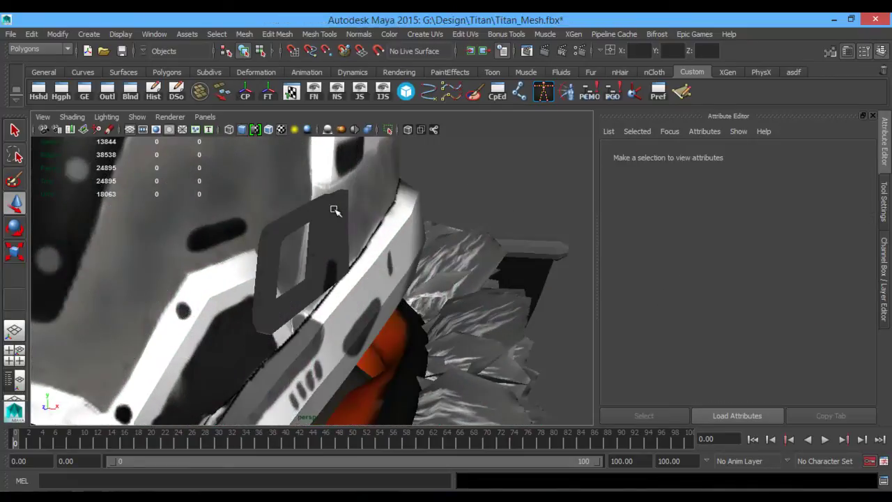
click(332, 210)
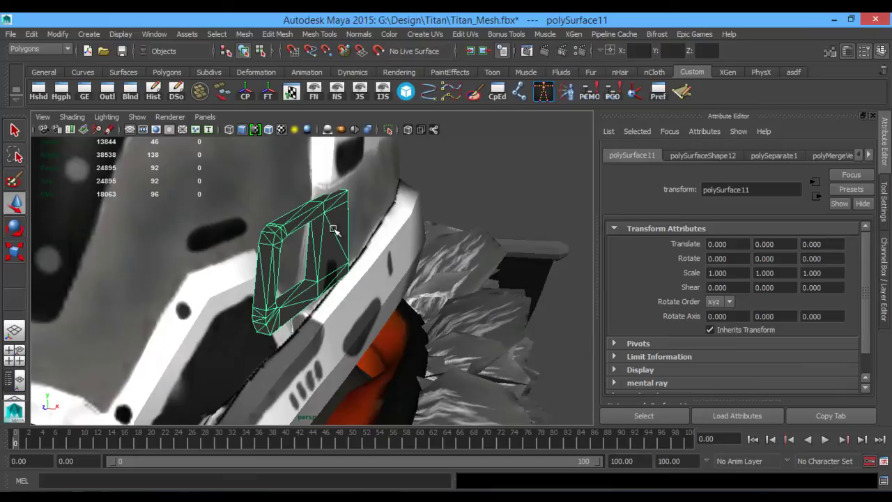
scroll(333, 229, down, 5)
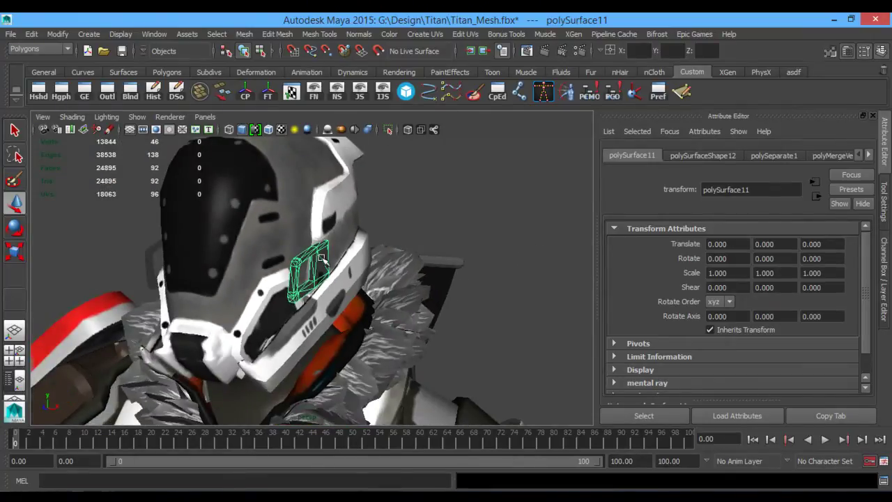
click(246, 90)
drag(363, 274, 387, 273)
key(ctrl+z)
- Add the opposite side frame and the helmet shell to the selection and combine all three into one mesh
scroll(321, 303, down, 5)
alt+drag(317, 302, 286, 257)
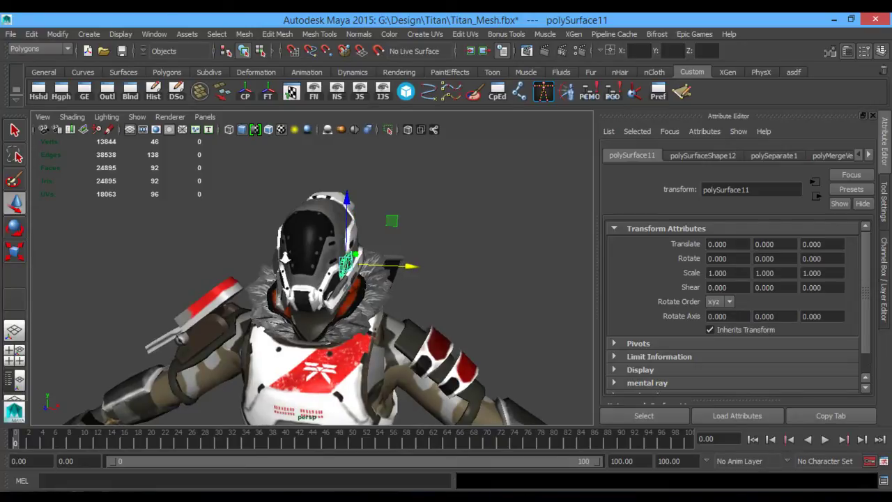
scroll(284, 258, up, 3)
shift+click(258, 246)
shift+click(311, 210)
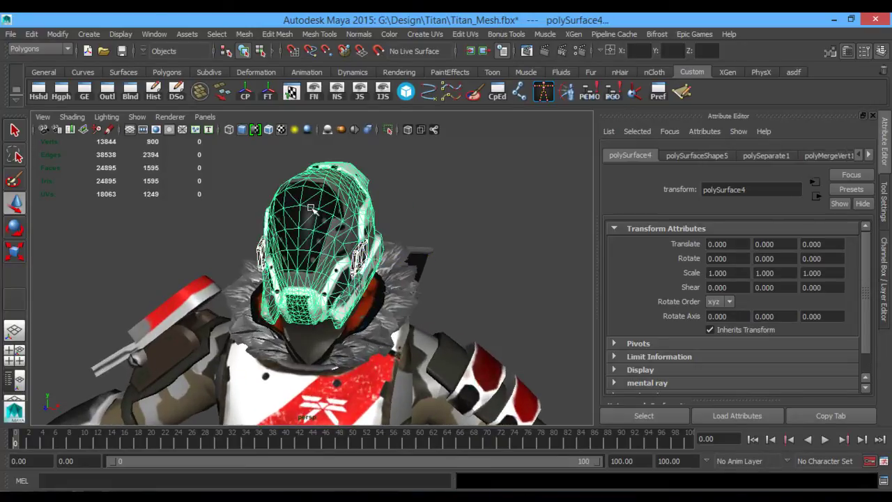
mouse_move(312, 256)
alt+mouse_down()
mouse_move(197, 243)
mouse_move(311, 252)
alt+mouse_up()
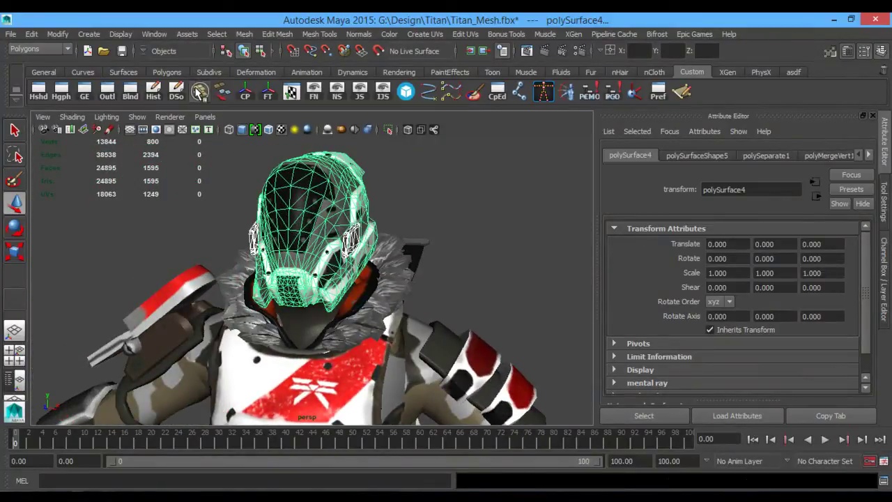
click(200, 92)
alt+drag(320, 209, 418, 193)
click(455, 202)
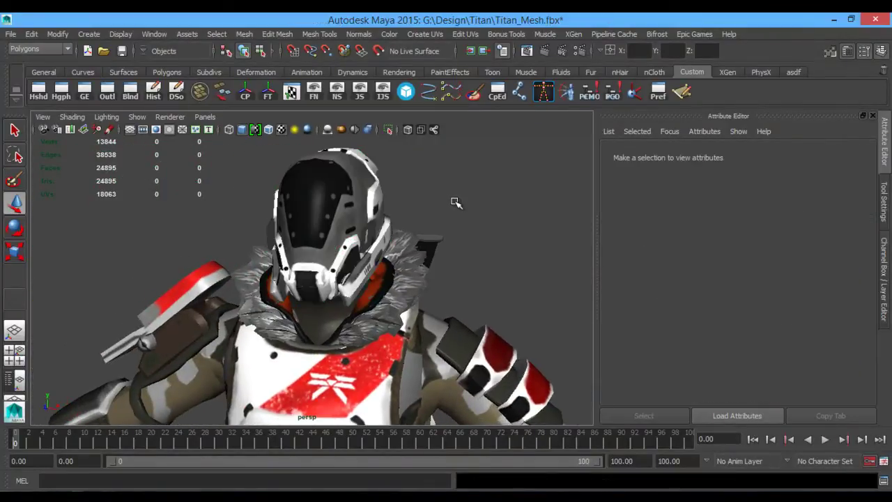
- Combine the two red-and-white upper-arm plates with the dark armor and strap beneath them into one mesh
scroll(455, 202, down, 8)
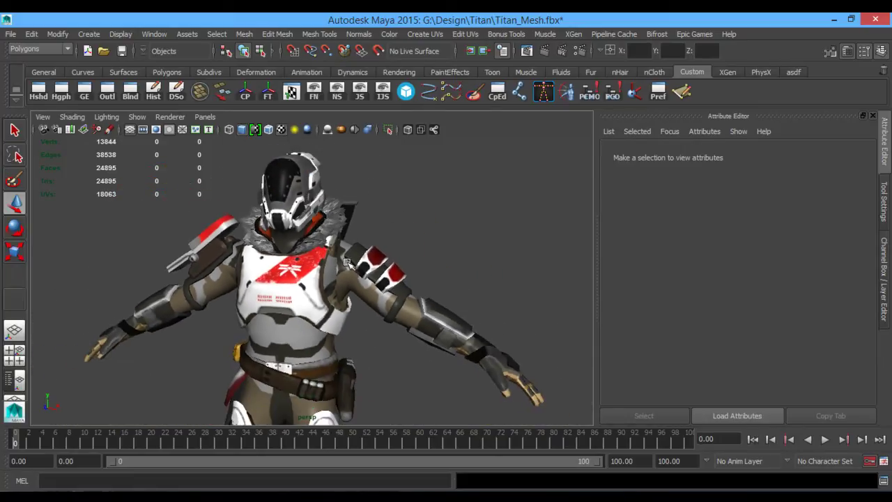
alt+drag(346, 262, 374, 215)
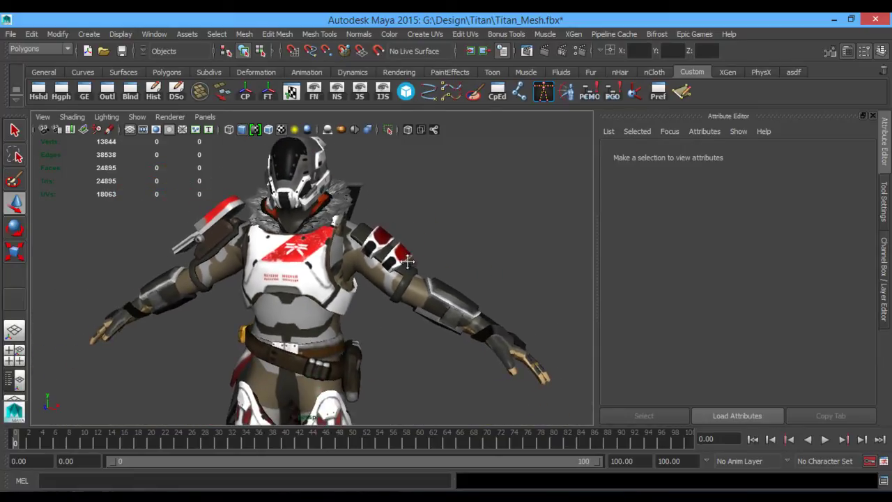
scroll(408, 261, up, 10)
click(279, 240)
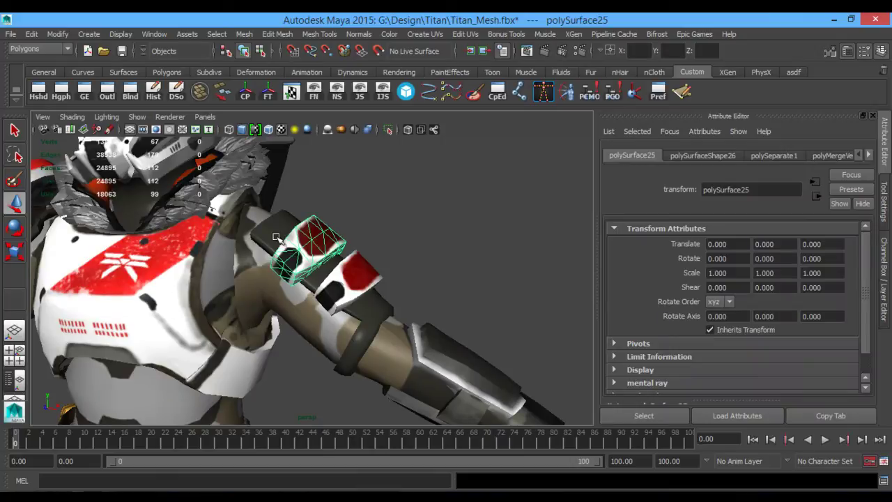
shift+click(269, 229)
shift+click(348, 272)
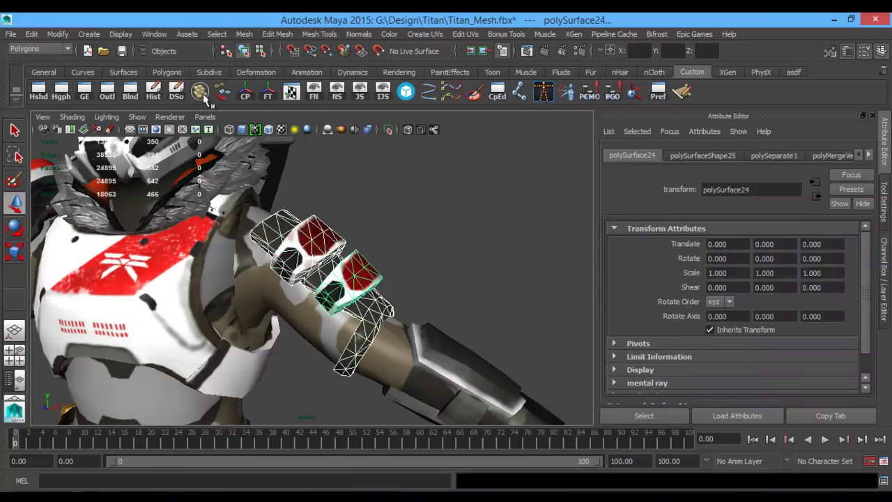
click(202, 93)
- Select the wrist, hand and forearm guards of the same arm together with its combined upper-arm armor
alt+middle_drag(474, 325, 358, 245)
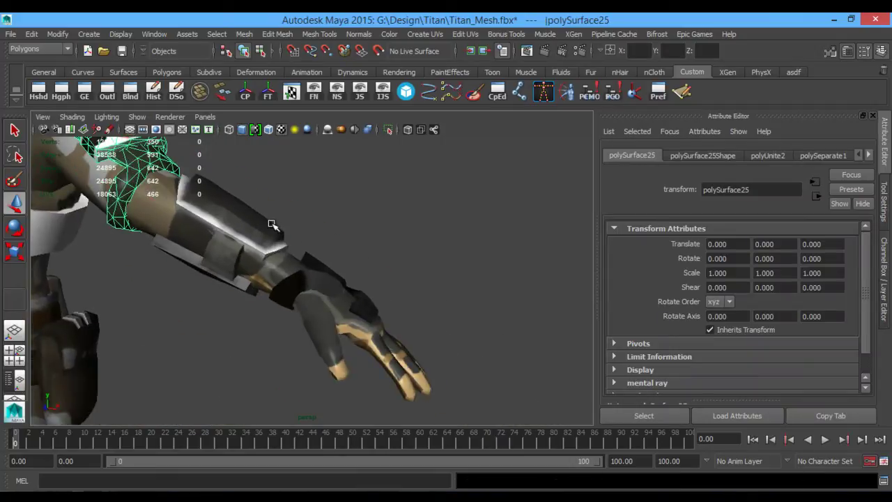
click(271, 226)
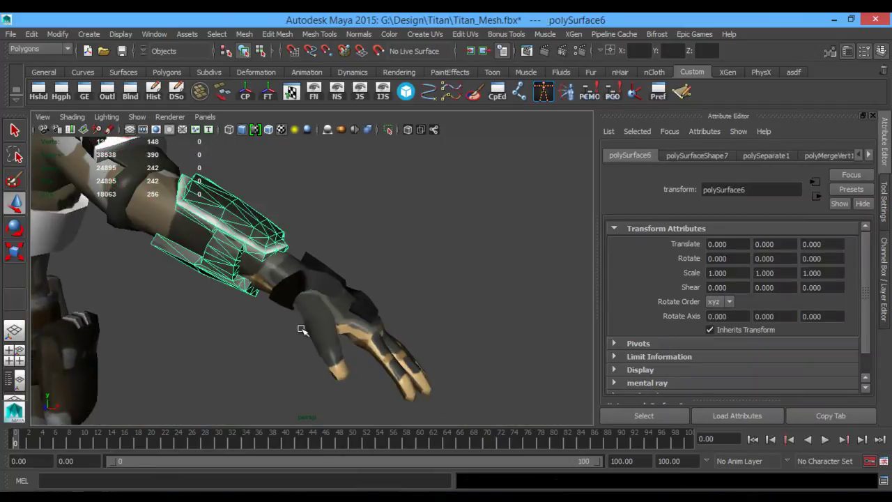
alt+middle_drag(307, 273, 319, 281)
click(336, 291)
shift+click(377, 311)
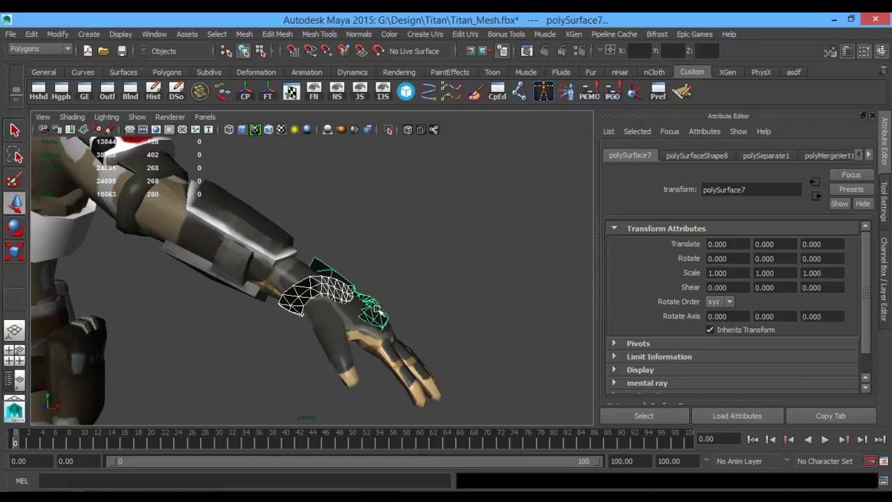
alt+middle_drag(291, 250, 373, 283)
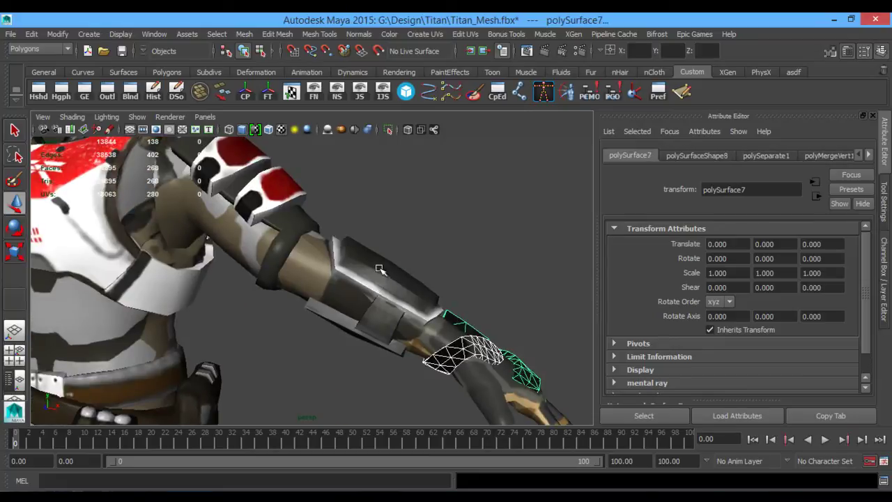
shift+click(380, 270)
alt+drag(247, 234, 310, 243)
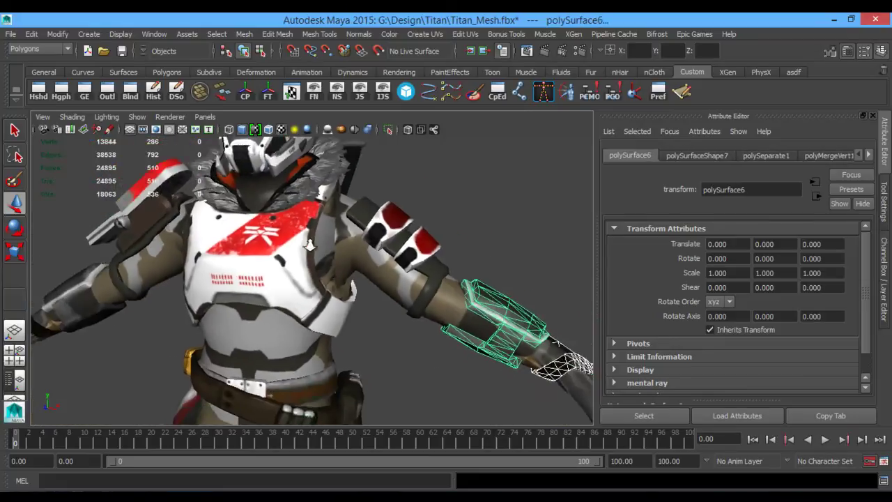
scroll(310, 244, down, 3)
shift+click(390, 241)
- Add the opposite arm's red-and-white shoulder armor, dark upper-arm plate and arm strap to the selection
alt+drag(355, 302, 285, 291)
alt+middle_drag(285, 291, 241, 292)
alt+right_drag(241, 293, 302, 318)
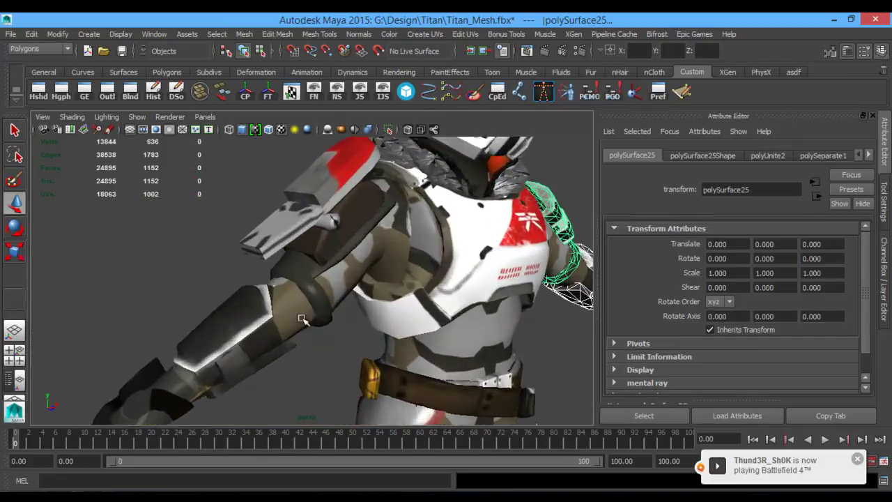
shift+click(322, 193)
shift+click(368, 224)
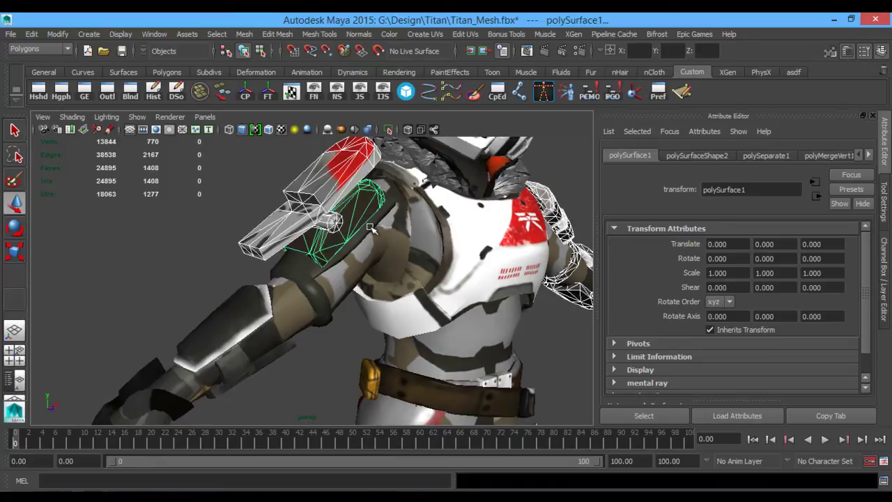
shift+click(369, 227)
alt+middle_drag(384, 281, 315, 262)
alt+right_drag(314, 262, 204, 260)
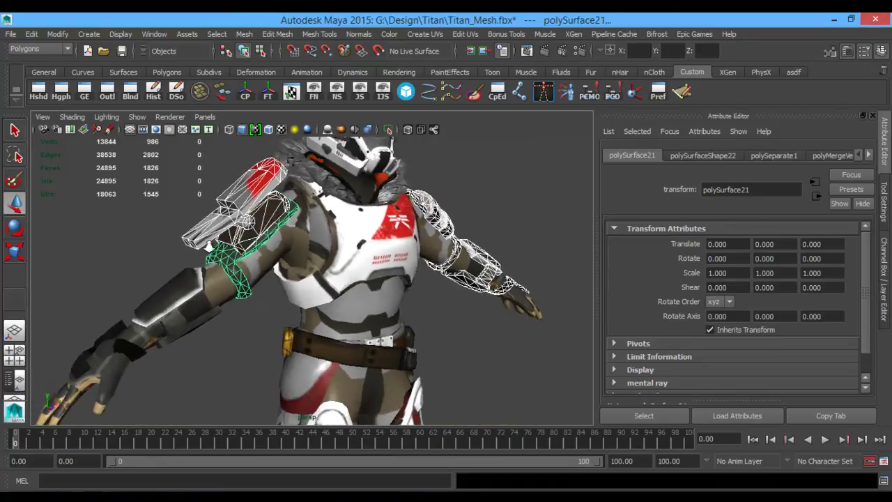
alt+middle_drag(204, 260, 220, 251)
- Show the Channel Box and Layer Editor and add the same arm's forearm, wrist and hand guards to the selection
click(885, 264)
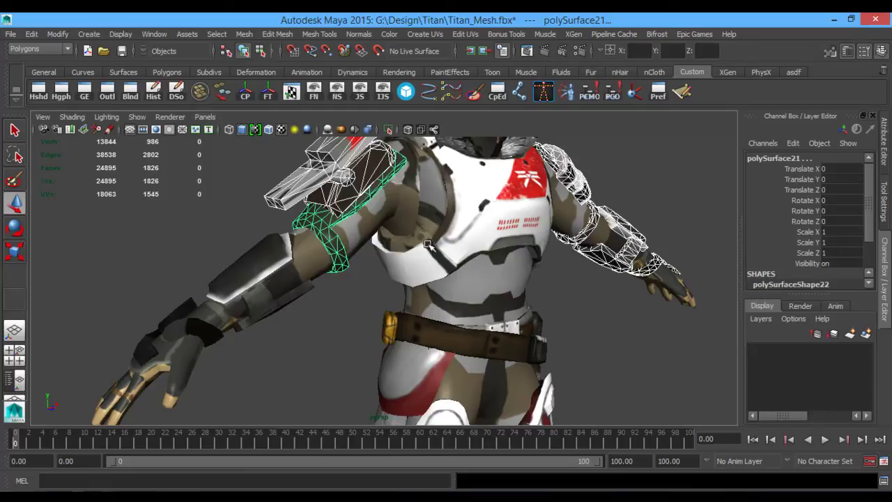
shift+click(254, 274)
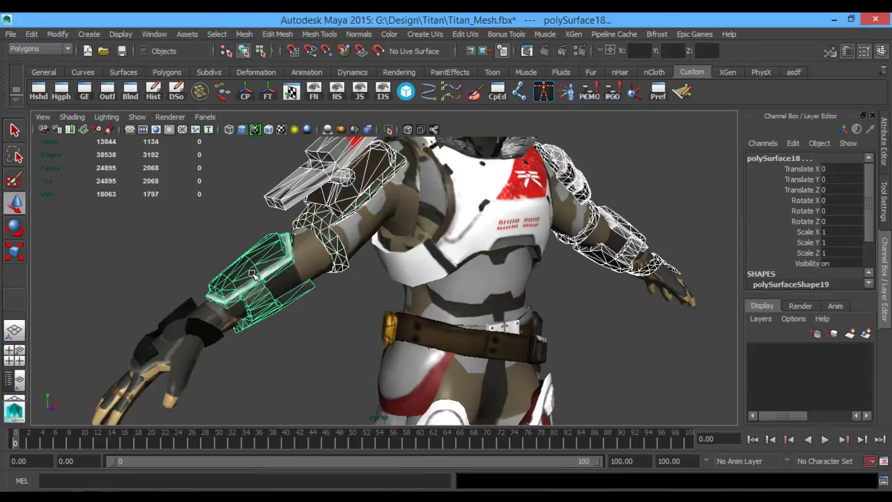
shift+click(183, 308)
shift+click(202, 328)
alt+drag(209, 324, 336, 289)
alt+right_drag(528, 303, 410, 276)
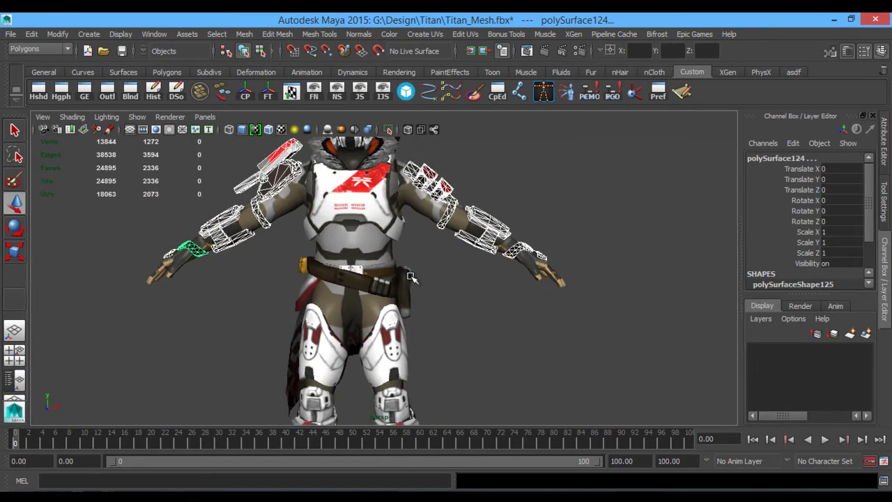
alt+drag(507, 323, 489, 313)
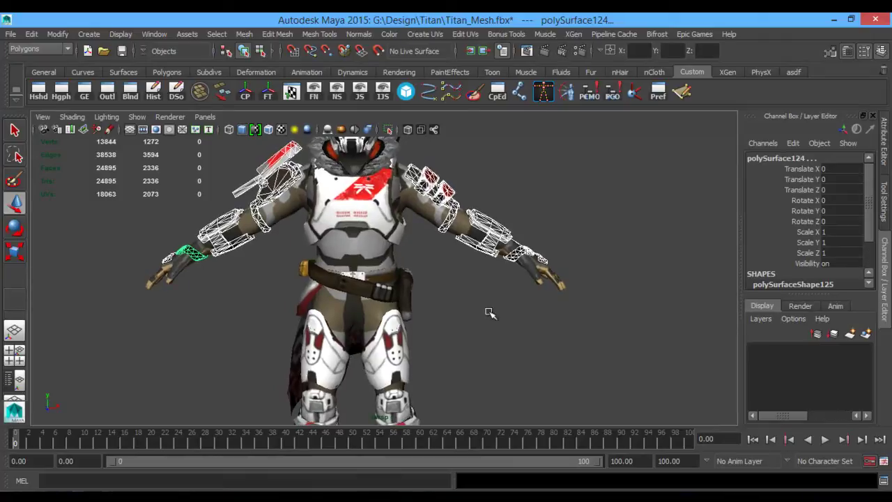
- Add the waist band above the belt and the red-and-white chest armor to the selection
click(380, 277)
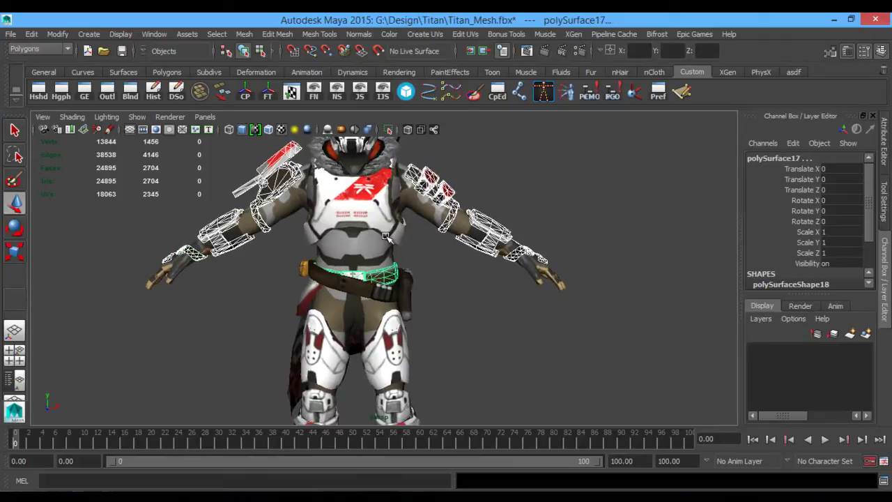
shift+click(364, 206)
alt+middle_drag(364, 207, 366, 265)
alt+drag(365, 264, 300, 269)
alt+right_drag(299, 268, 354, 271)
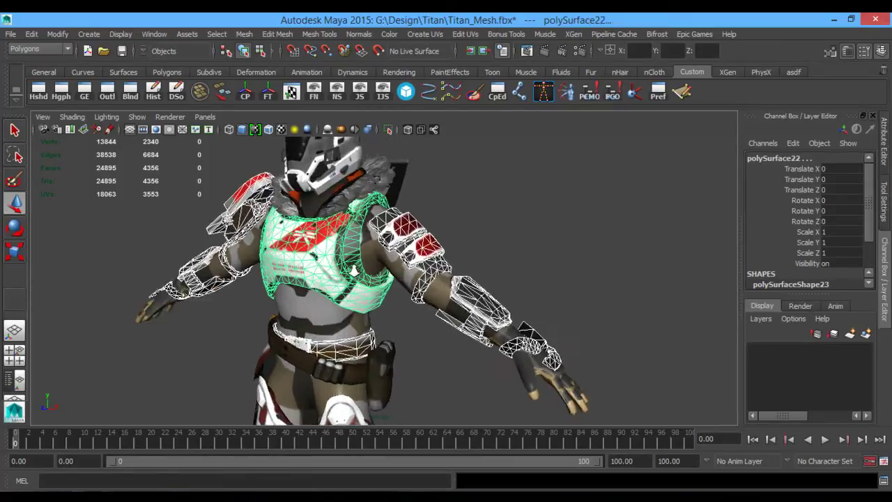
alt+drag(354, 270, 335, 267)
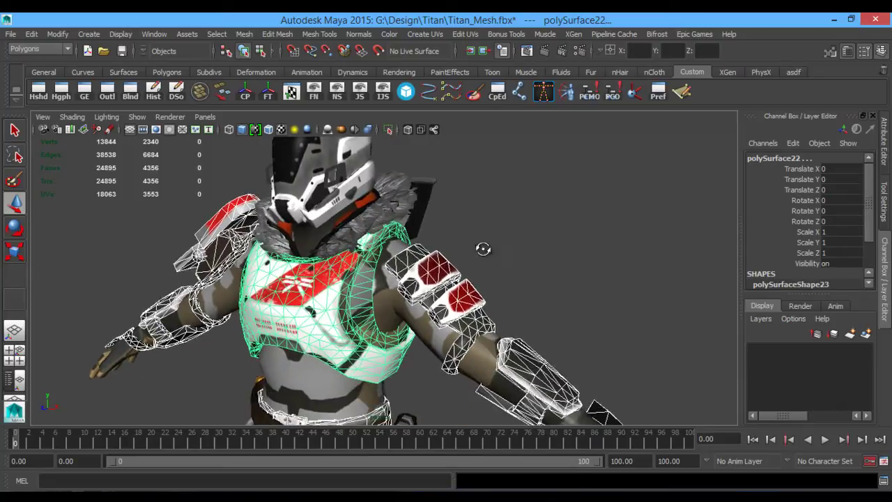
- Add the dark armor pieces on the upper back beside the fur collar to the selection
alt+drag(482, 249, 353, 225)
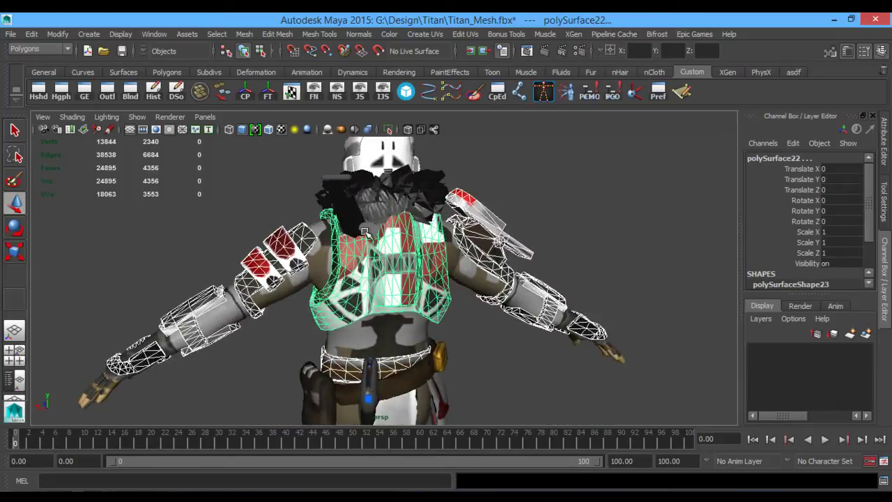
shift+click(365, 232)
shift+click(347, 203)
shift+click(338, 178)
- Add the thigh, knee, shin and foot armor of both legs to the selection
alt+drag(243, 196, 469, 219)
alt+right_drag(469, 219, 390, 279)
alt+middle_drag(376, 320, 362, 186)
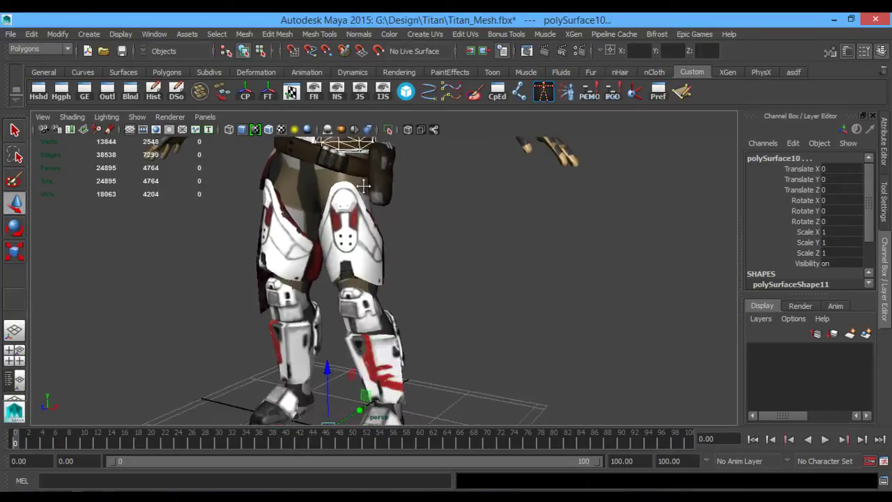
alt+drag(363, 185, 360, 209)
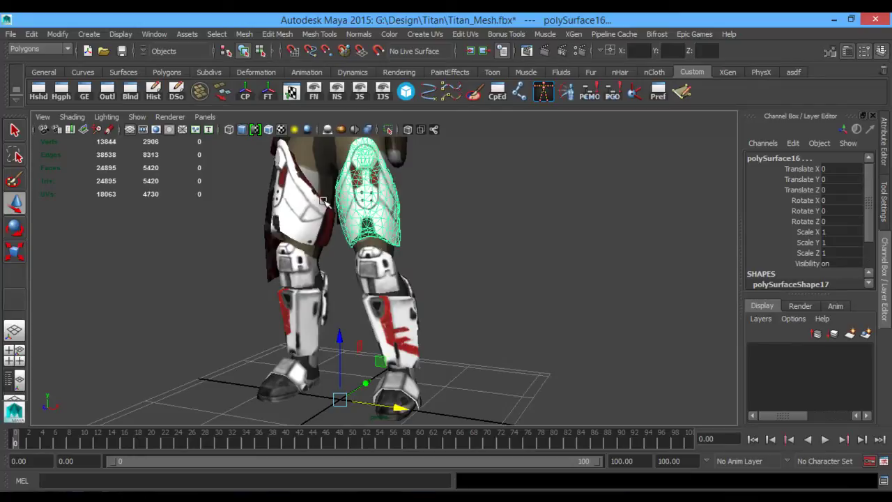
shift+click(306, 211)
shift+click(298, 262)
shift+click(380, 307)
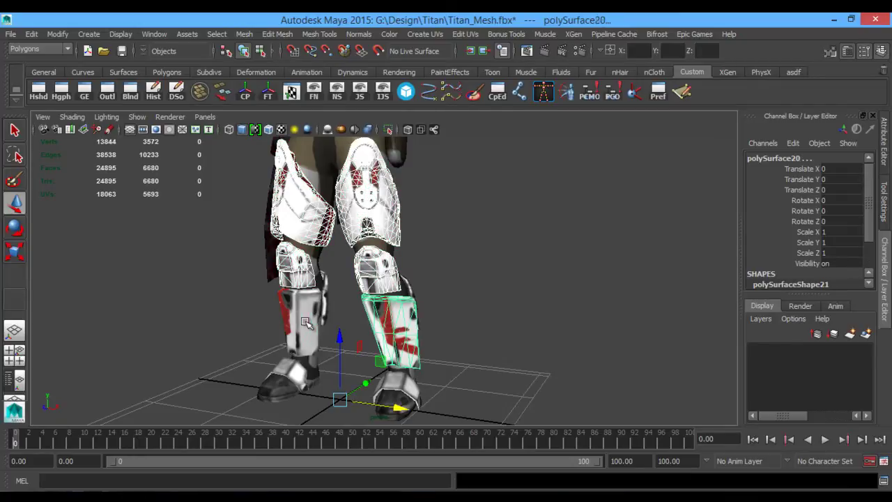
shift+click(298, 317)
shift+click(294, 376)
shift+click(398, 390)
- Add the remaining armor pieces at the rear of the lower legs to the selection
alt+drag(519, 333, 308, 328)
shift+click(365, 301)
shift+click(449, 296)
alt+drag(449, 296, 380, 274)
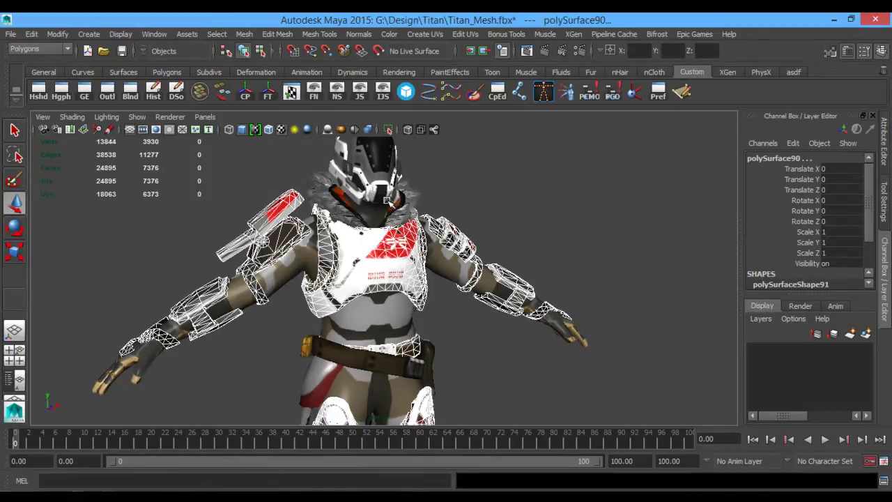
- Add the helmet to the selected armor pieces, combine everything into one mesh and reselect the combined armor
shift+click(386, 170)
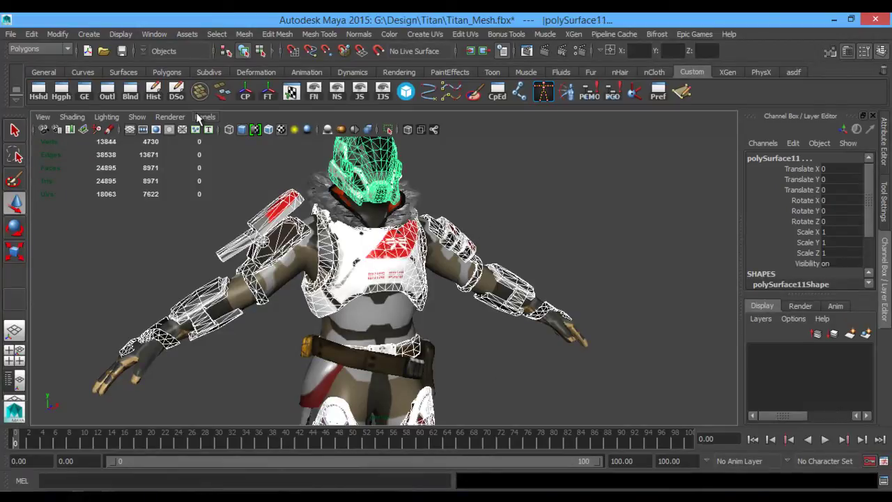
click(200, 91)
click(515, 200)
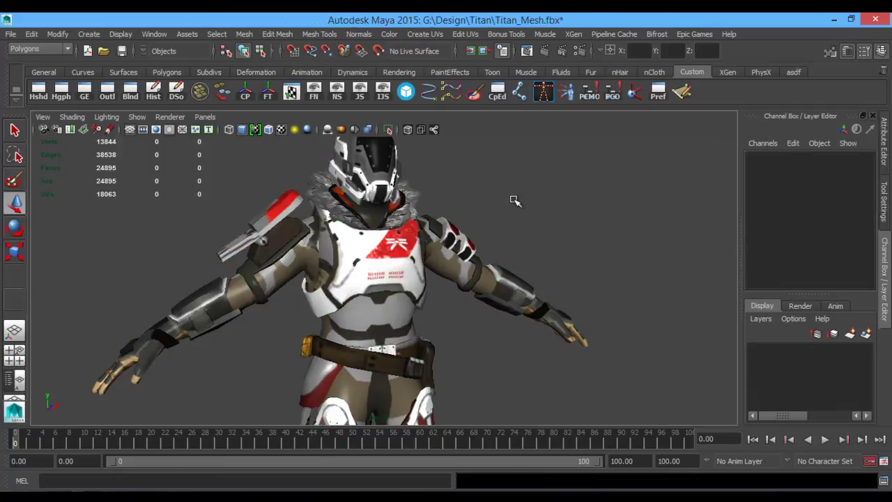
click(391, 262)
alt+drag(511, 325, 370, 252)
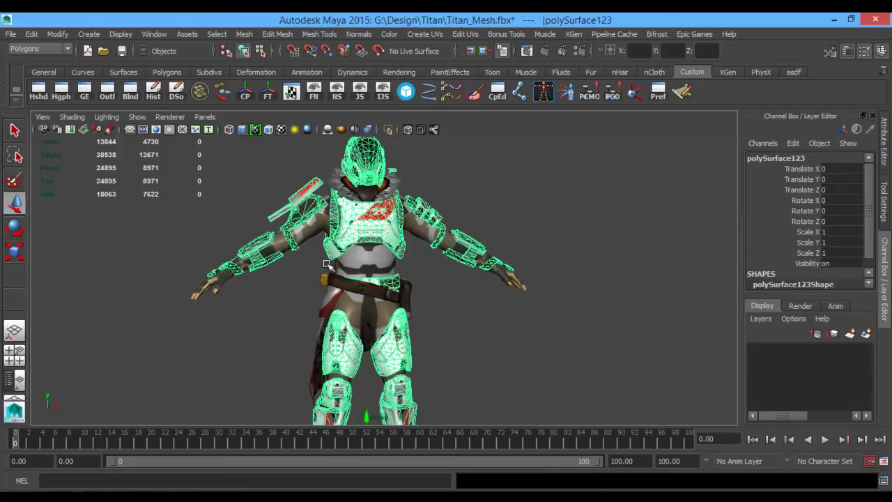
- Delete the construction history of the combined armor mesh and select the mesh again
click(121, 33)
click(120, 34)
click(32, 33)
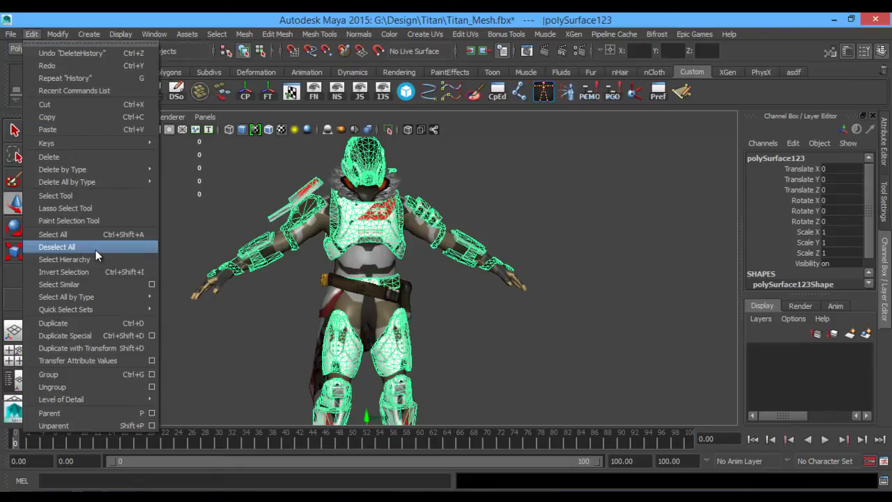
mouse_move(133, 169)
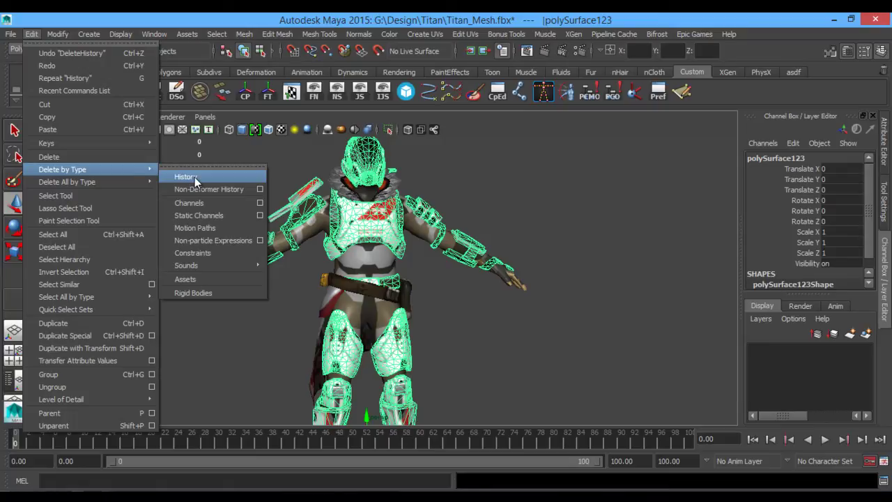
click(517, 187)
click(372, 220)
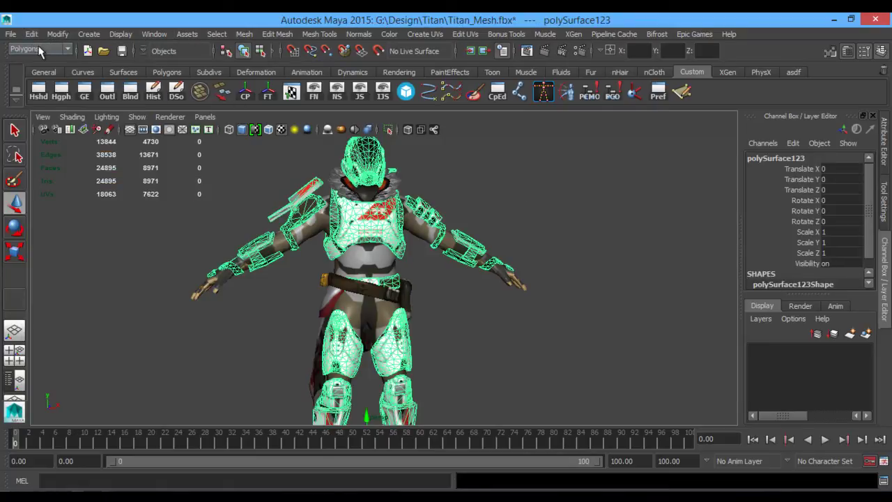
click(39, 51)
click(34, 68)
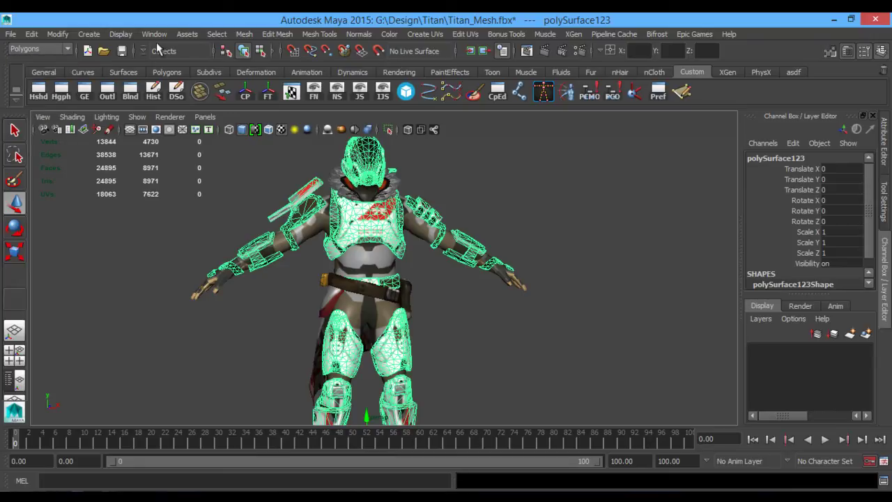
click(244, 36)
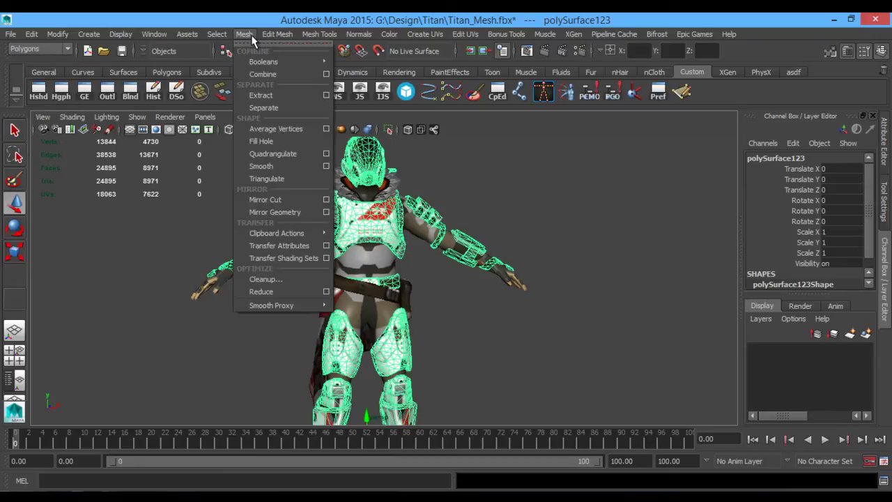
click(298, 107)
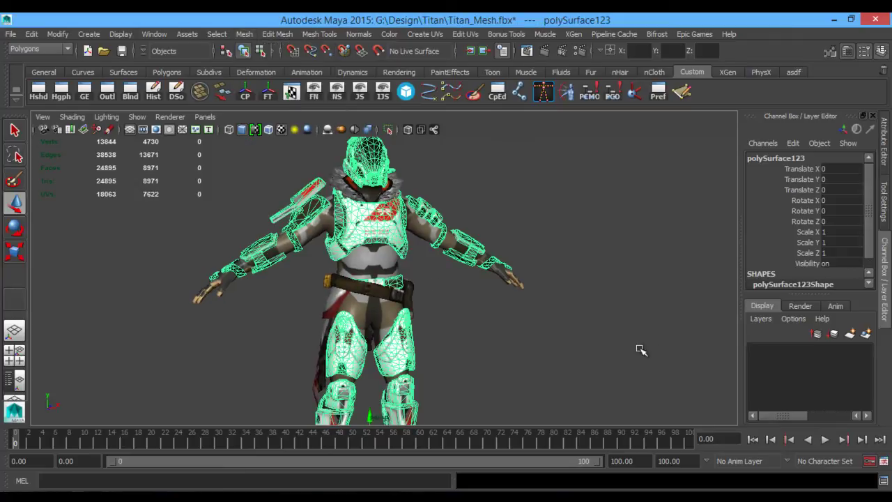
- Create a display layer from the selected armor mesh and name it ArmorLyer1
click(865, 335)
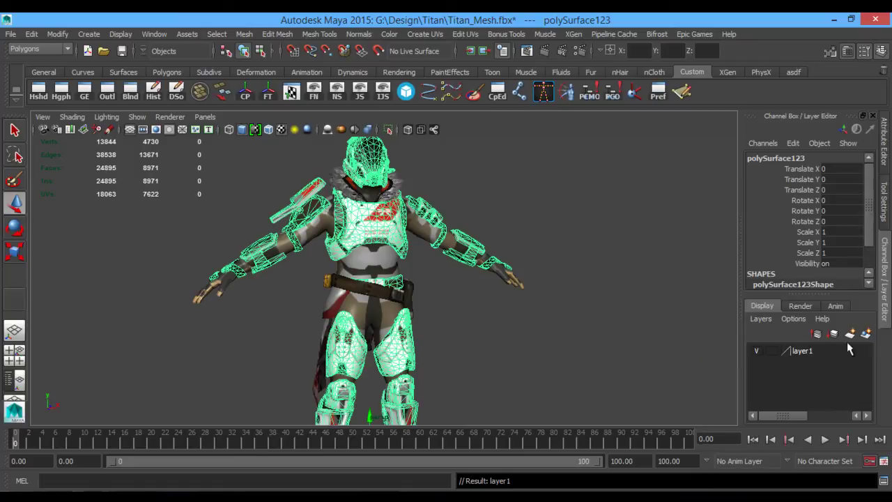
double_click(801, 351)
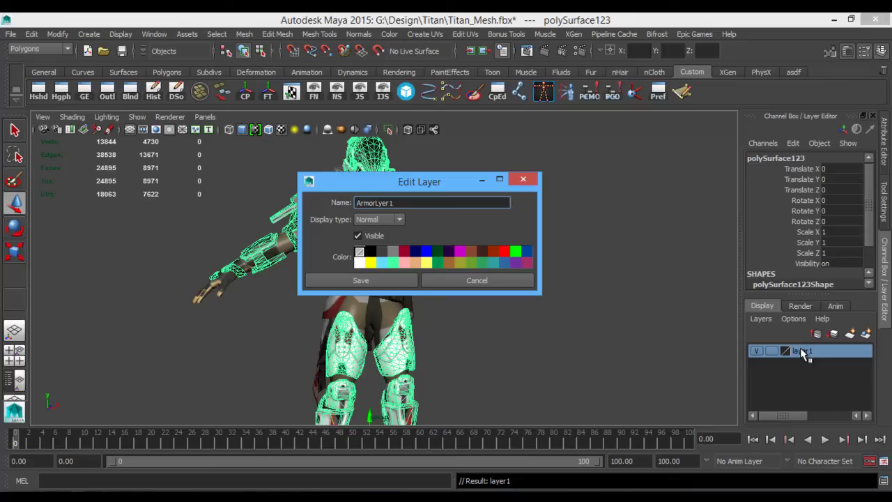
click(397, 280)
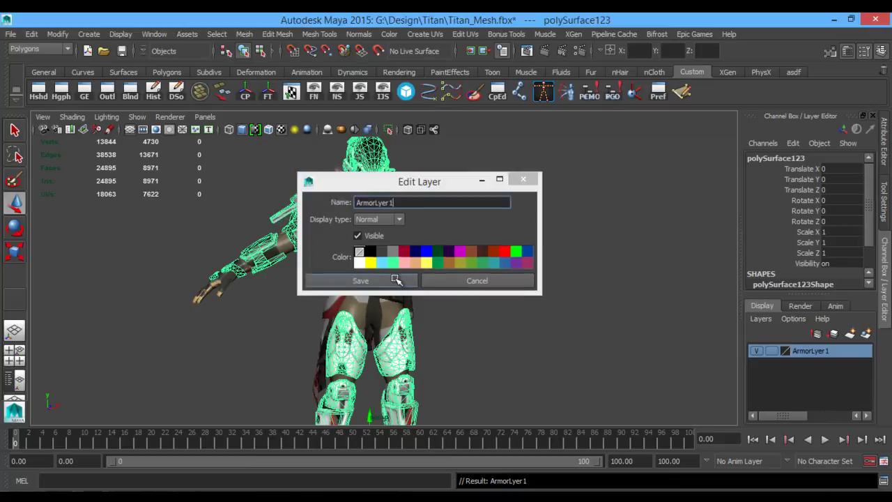
- Deselect the armor and hide the ArmorLyer1 layer to expose the body underneath
alt+drag(547, 224, 488, 223)
click(526, 220)
click(764, 351)
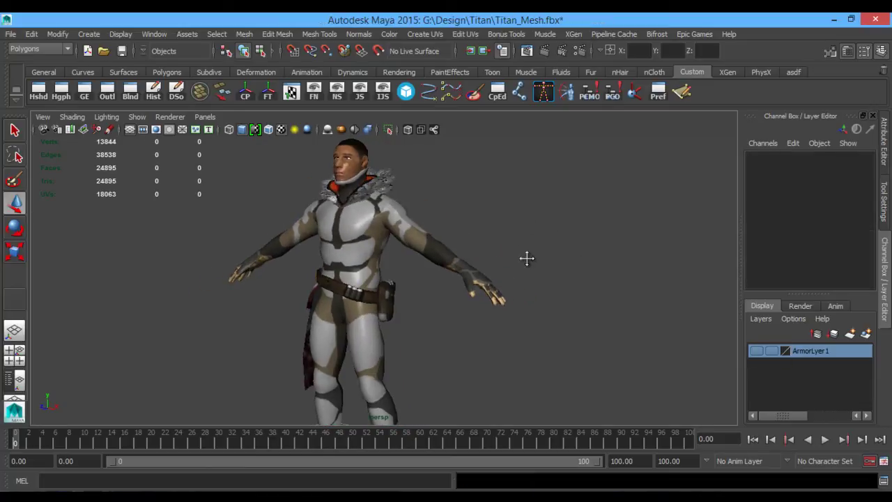
alt+drag(526, 258, 636, 295)
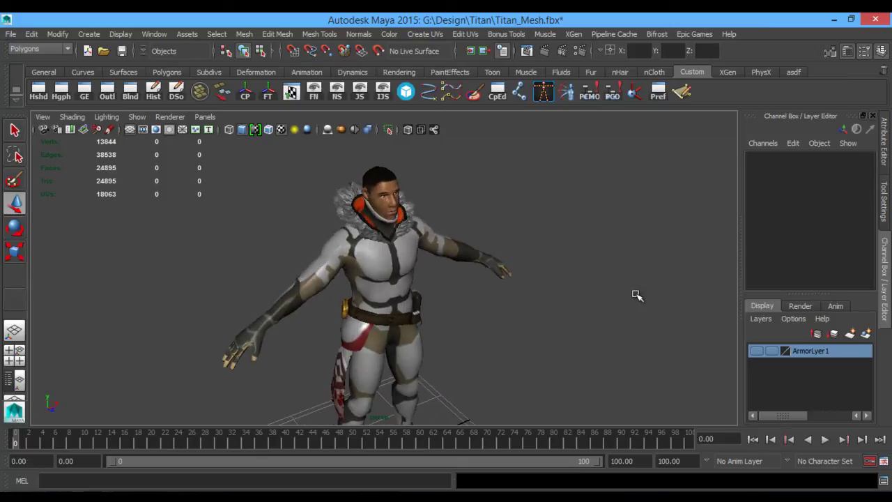
- Select the belt around the waist and the inner collar at the neck and combine them into one mesh
click(391, 317)
alt+drag(475, 329, 443, 322)
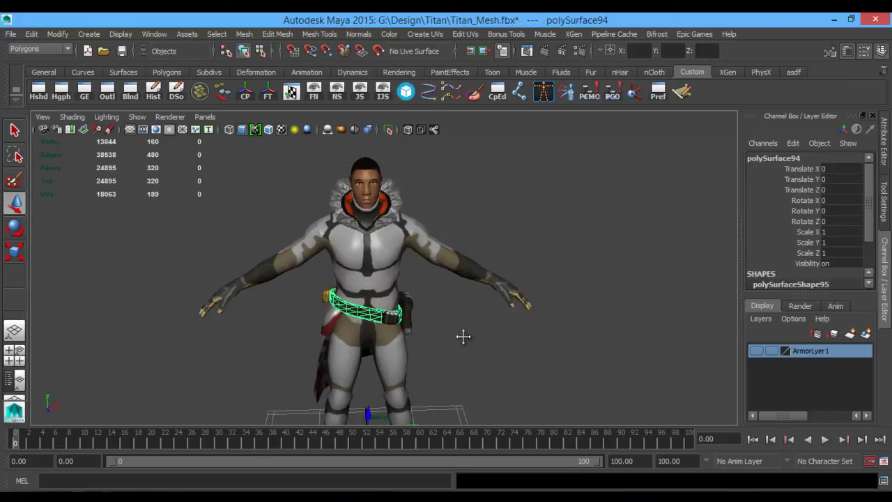
alt+middle_drag(462, 337, 462, 224)
alt+drag(462, 224, 679, 282)
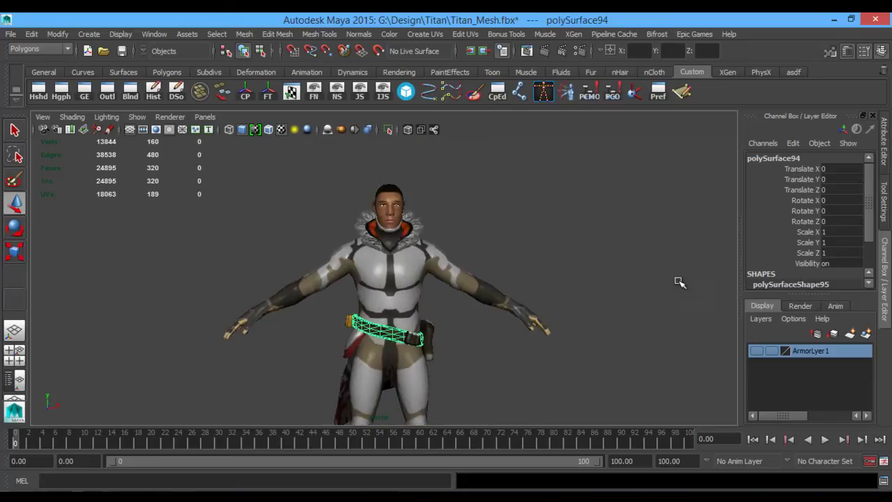
shift+click(401, 230)
alt+middle_drag(423, 294, 411, 257)
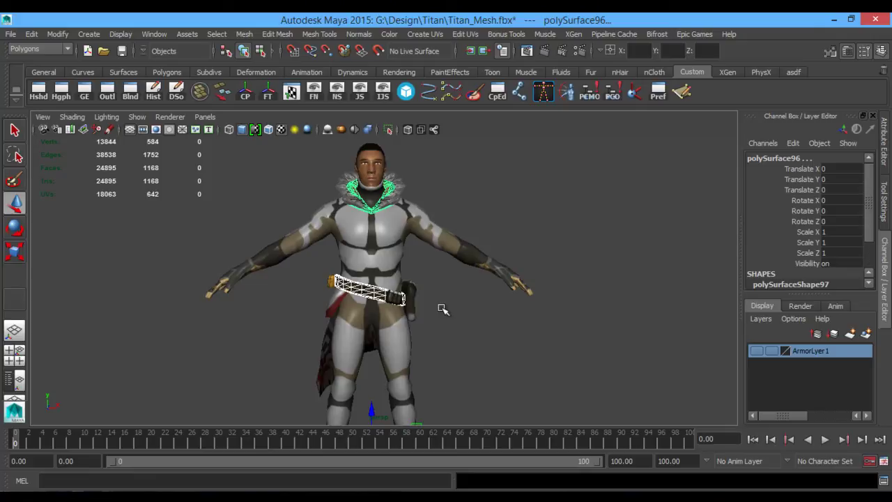
alt+drag(442, 308, 379, 299)
alt+drag(431, 313, 486, 323)
click(201, 92)
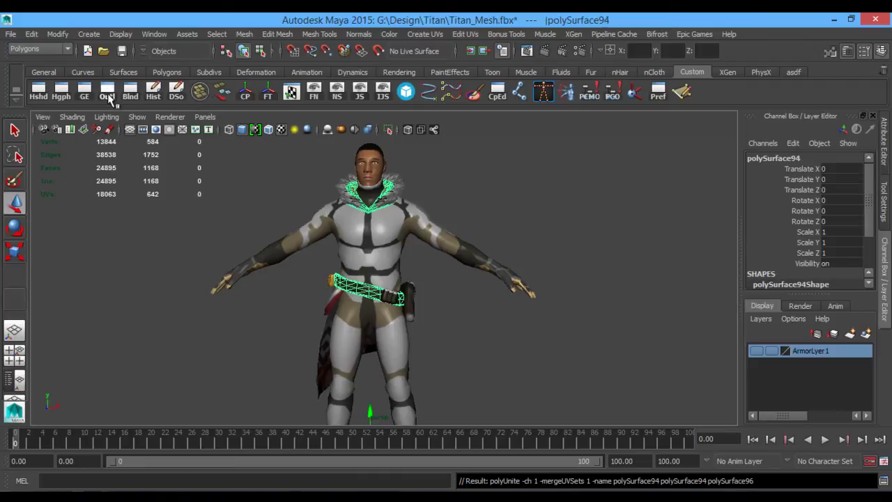
- Delete the construction history of the combined belt and collar mesh and create a display layer from it
click(153, 91)
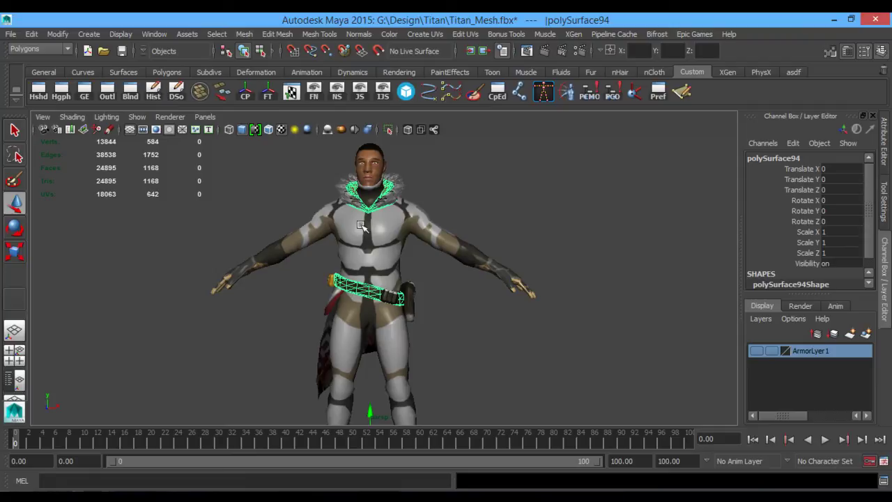
click(866, 334)
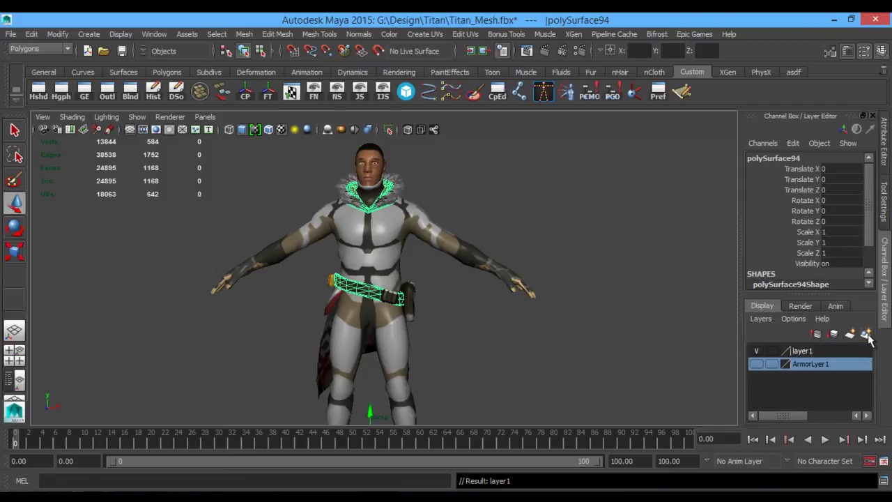
- Rename the new belt and collar display layer ArmorLyr2 and hide it
double_click(813, 349)
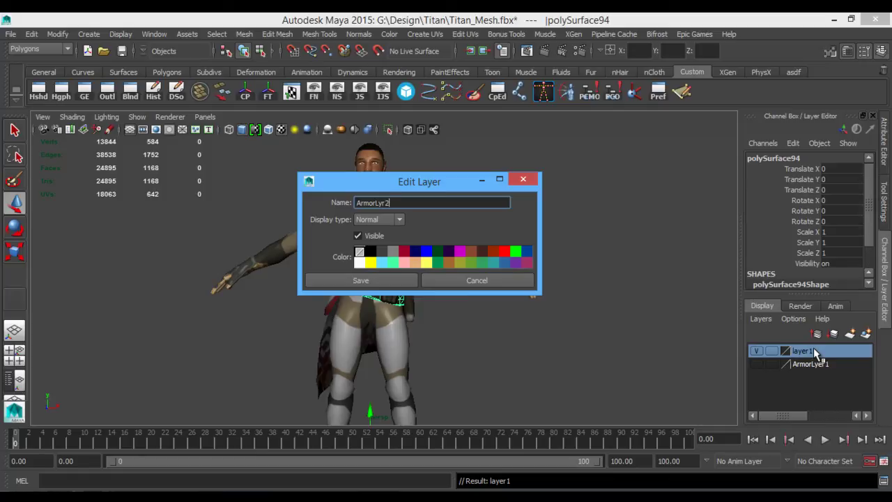
key(Return)
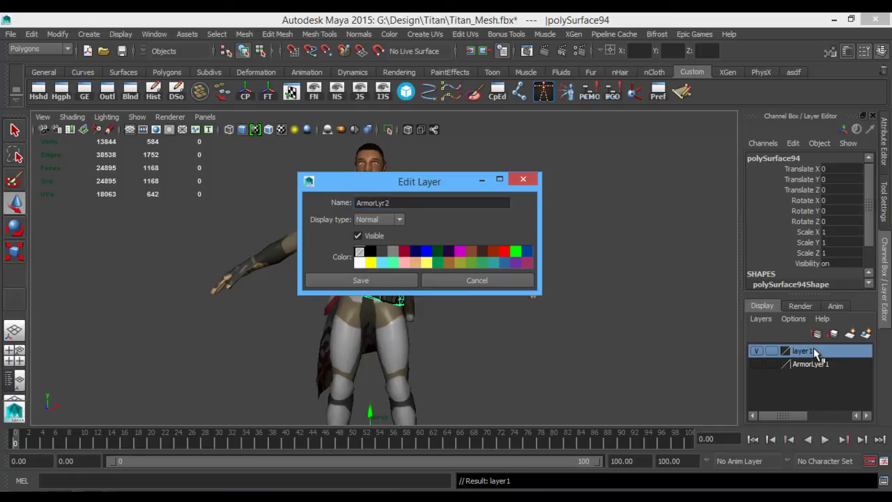
click(360, 281)
click(506, 306)
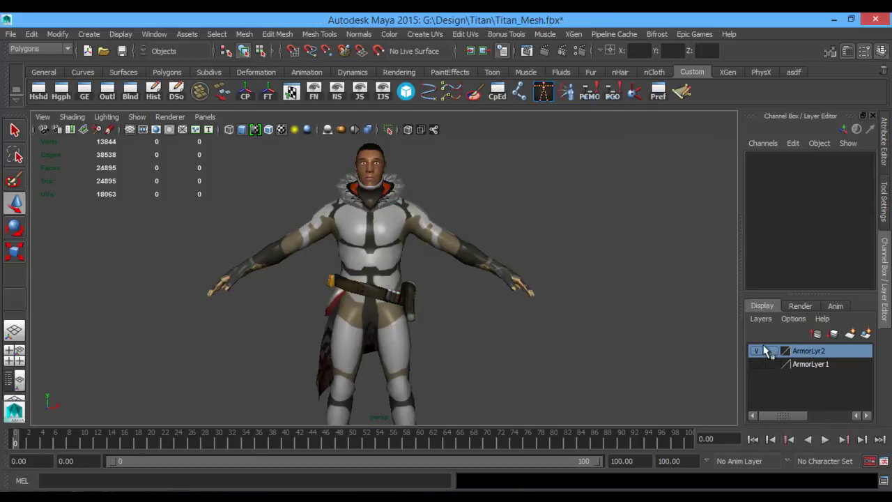
click(757, 350)
alt+drag(512, 295, 401, 306)
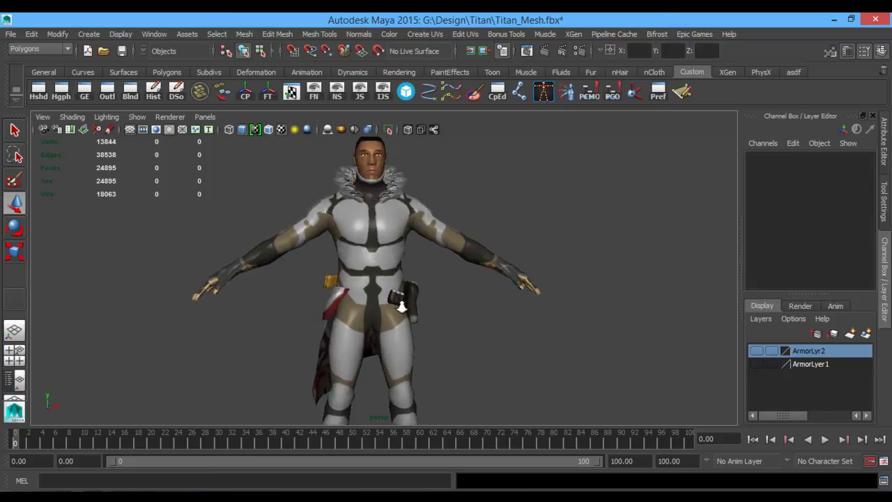
scroll(411, 304, up, 3)
click(415, 304)
alt+drag(273, 308, 523, 323)
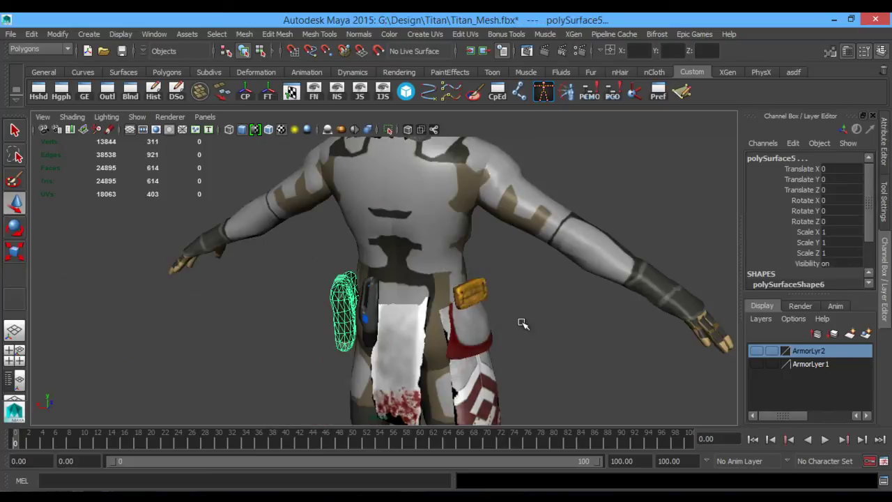
shift+click(468, 293)
shift+click(370, 295)
alt+middle_drag(411, 222, 417, 321)
alt+drag(432, 317, 153, 288)
alt+drag(421, 292, 366, 294)
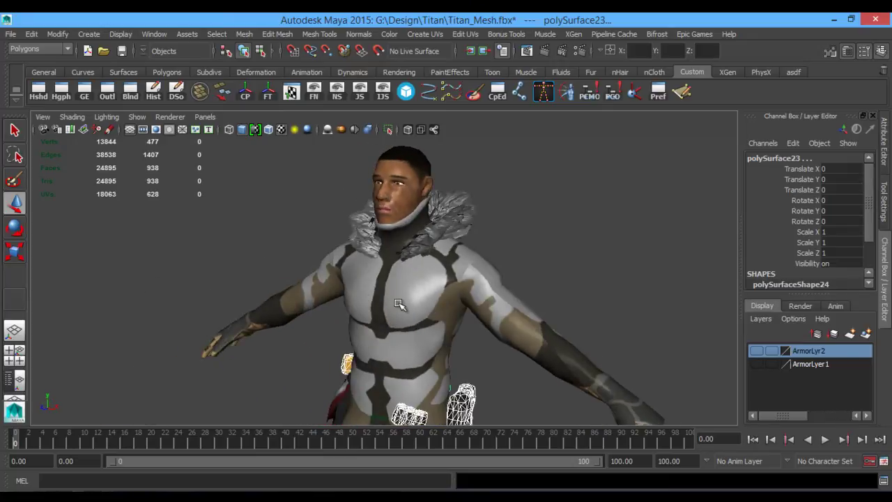
- Create a display layer named Body from the character's body mesh and hide that layer
click(398, 304)
alt+drag(421, 324, 463, 260)
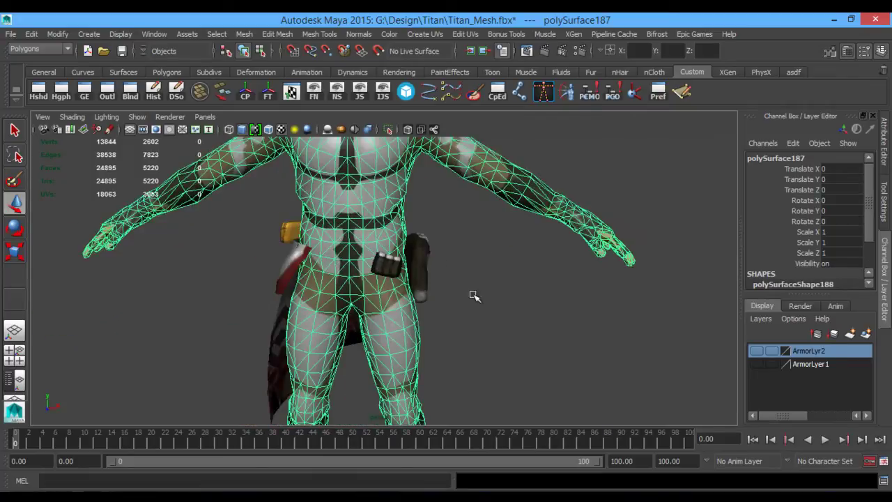
click(866, 334)
double_click(803, 350)
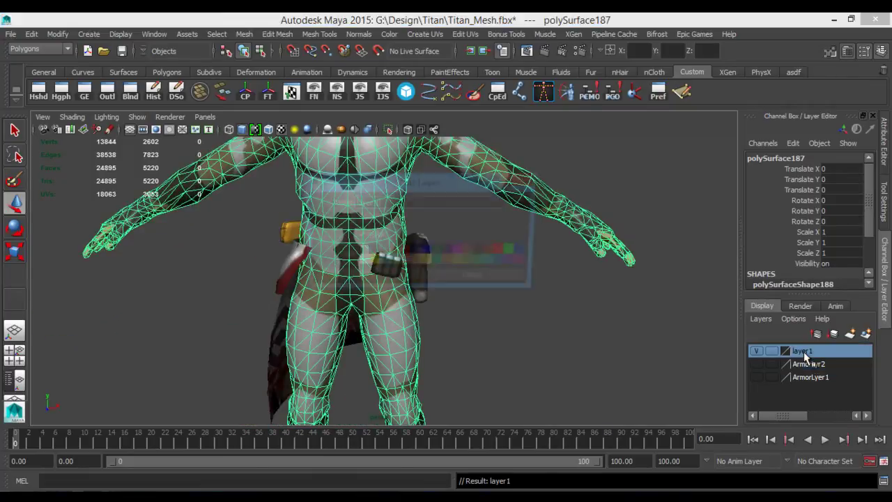
drag(395, 205, 326, 204)
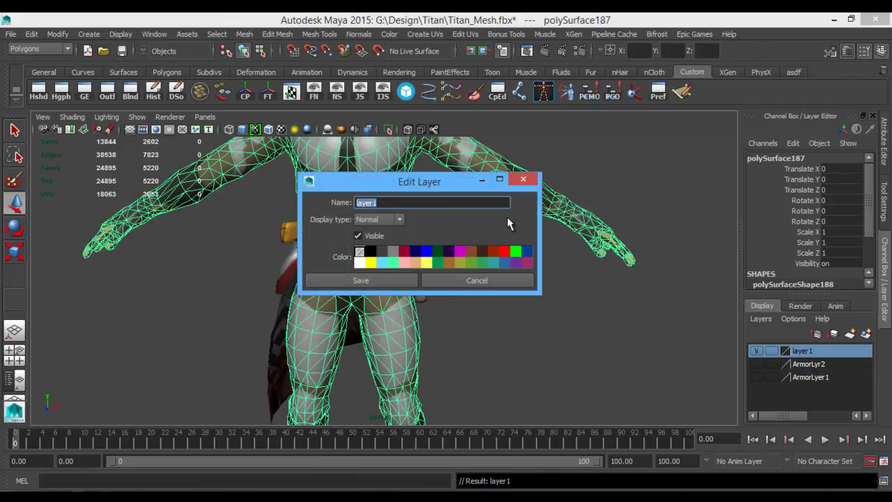
text(Body)
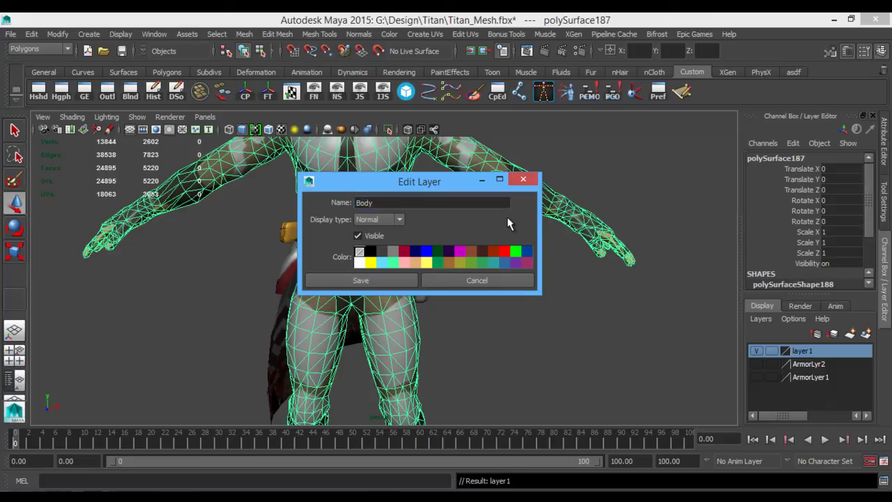
click(360, 280)
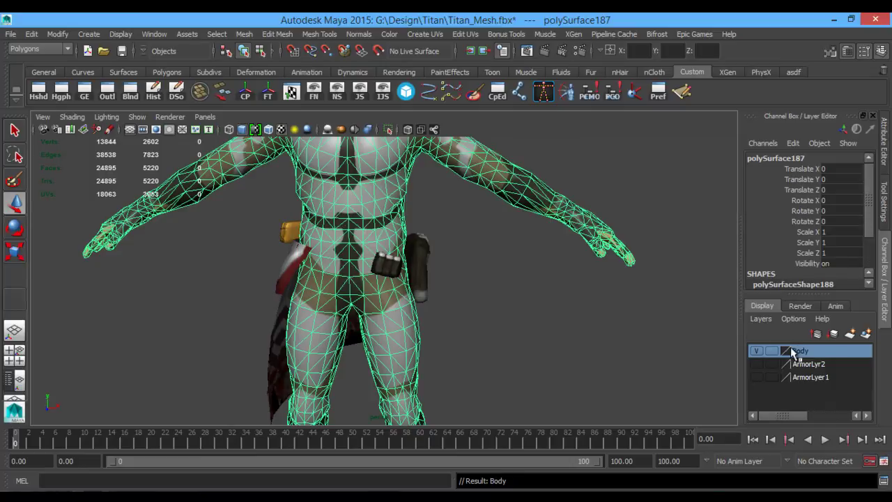
click(758, 351)
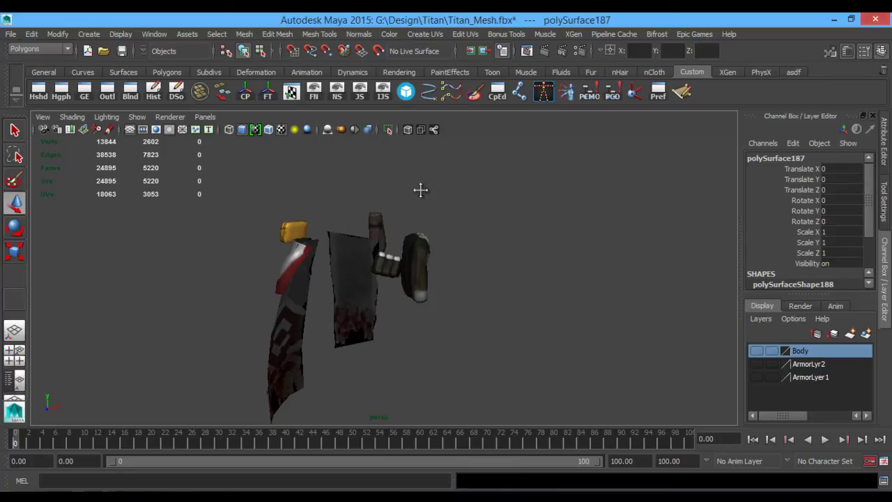
- Select the character's left eyeball inside the hidden head and rename it EyeLeft
alt+middle_drag(420, 189, 420, 393)
alt+drag(327, 313, 491, 315)
alt+right_drag(439, 268, 605, 368)
alt+drag(536, 237, 547, 326)
click(493, 216)
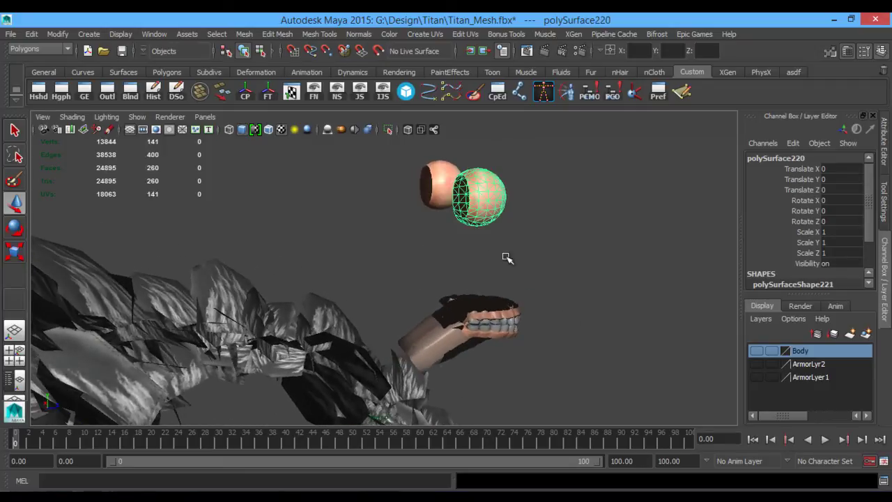
double_click(774, 157)
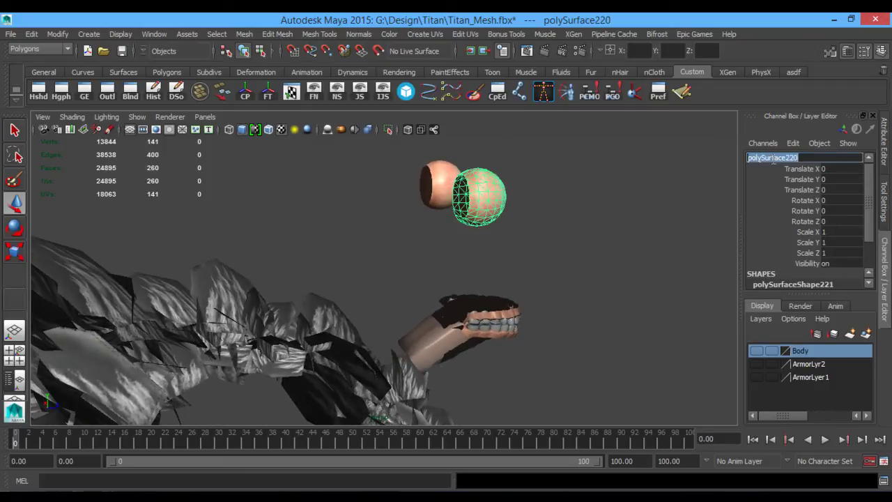
text(E)
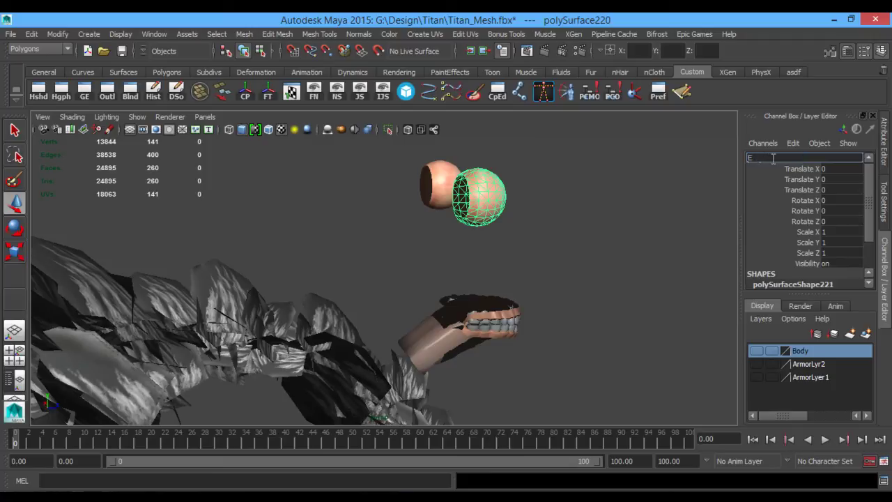
text(uyeeft)
key(Return)
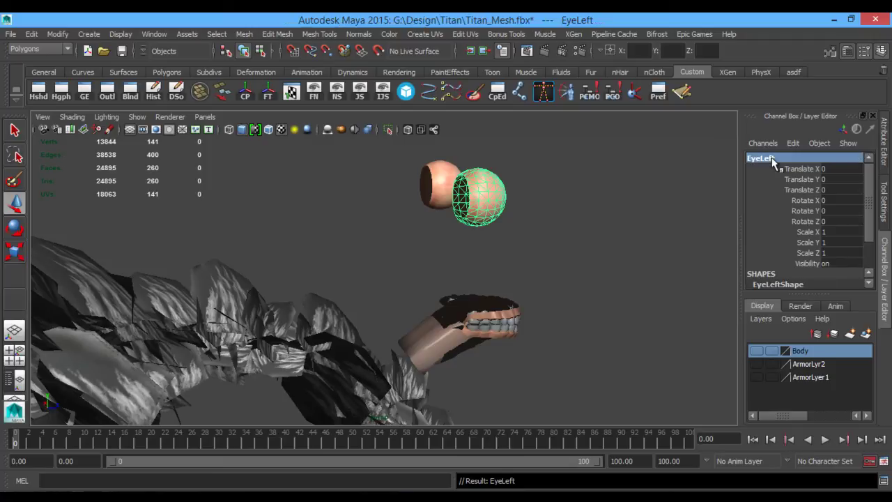
- Select the other eyeball and rename it EyeRight
click(460, 163)
double_click(769, 160)
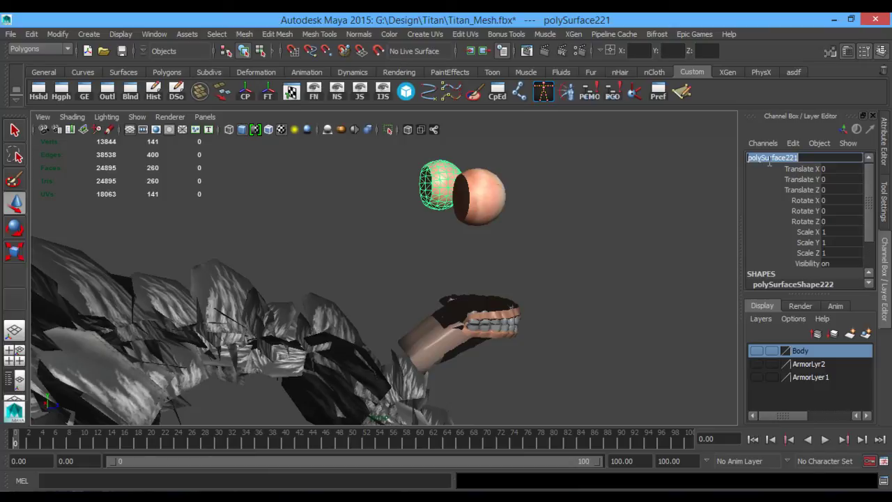
text(Eyeright)
key(Return)
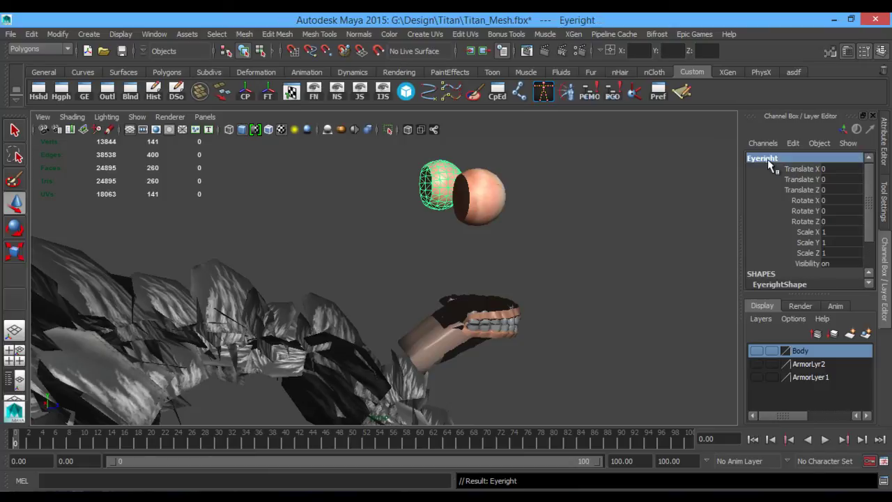
double_click(767, 159)
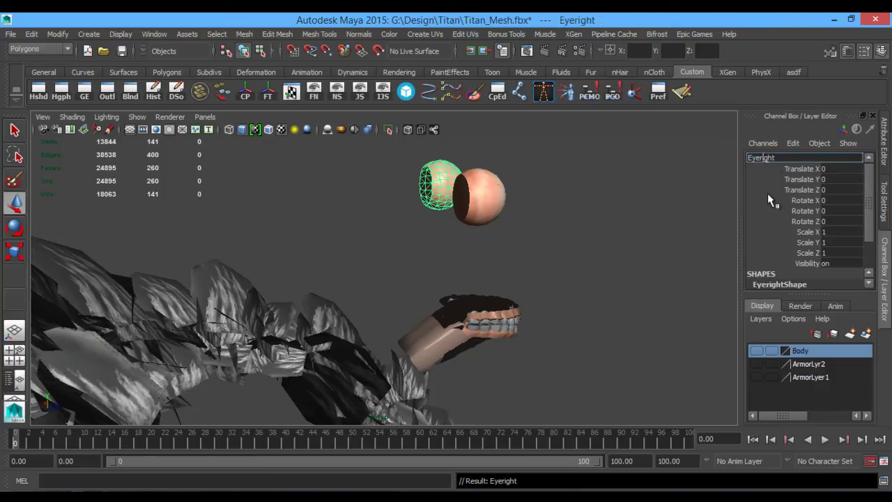
key(BackSpace)
text(R)
key(Return)
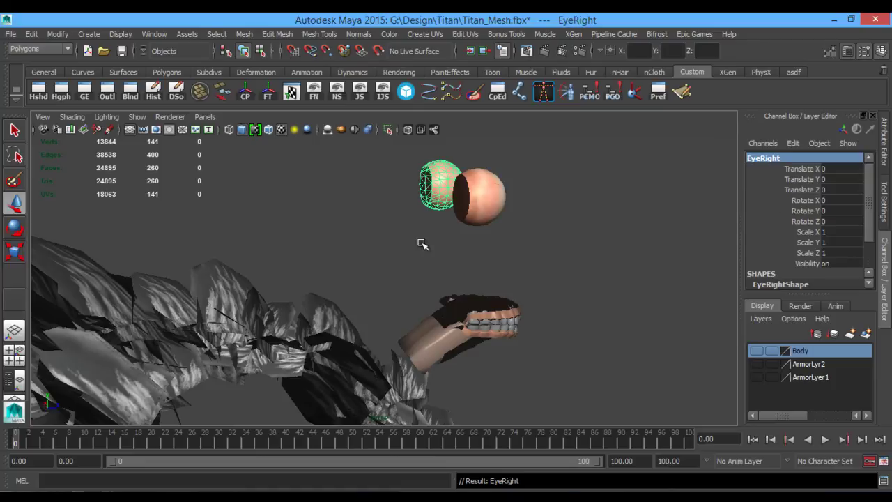
- Select the upper gum and every upper tooth around the jaw and combine them into one mesh
click(457, 298)
key(f)
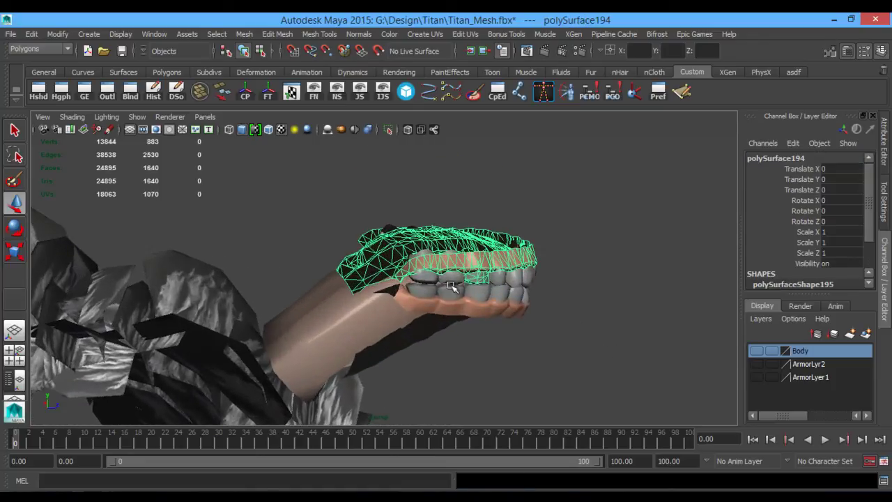
shift+click(433, 278)
shift+click(457, 278)
shift+click(494, 279)
shift+click(514, 278)
shift+click(526, 277)
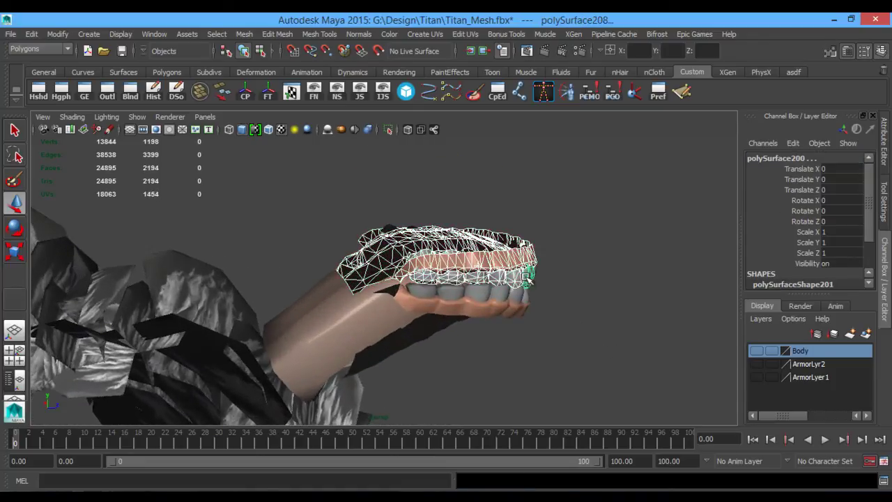
alt+drag(565, 285, 435, 282)
alt+middle_drag(253, 275, 384, 305)
shift+click(358, 266)
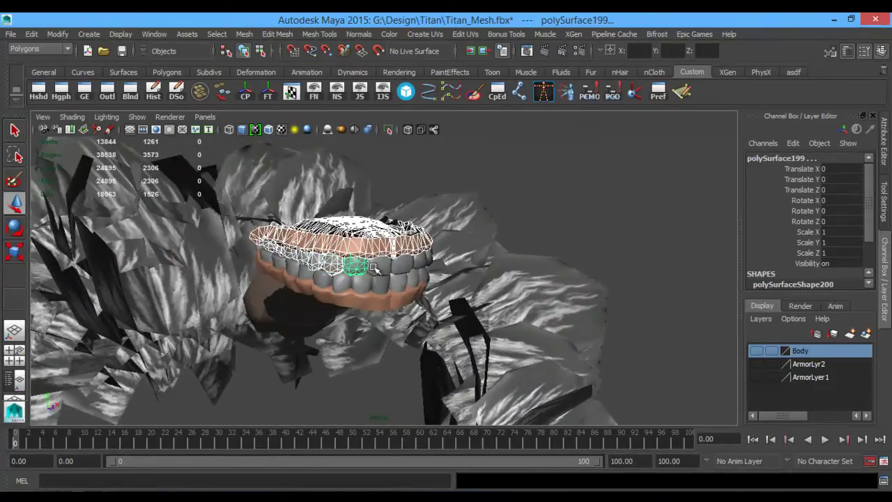
shift+click(383, 268)
shift+click(402, 264)
alt+drag(381, 265, 200, 243)
shift+click(220, 248)
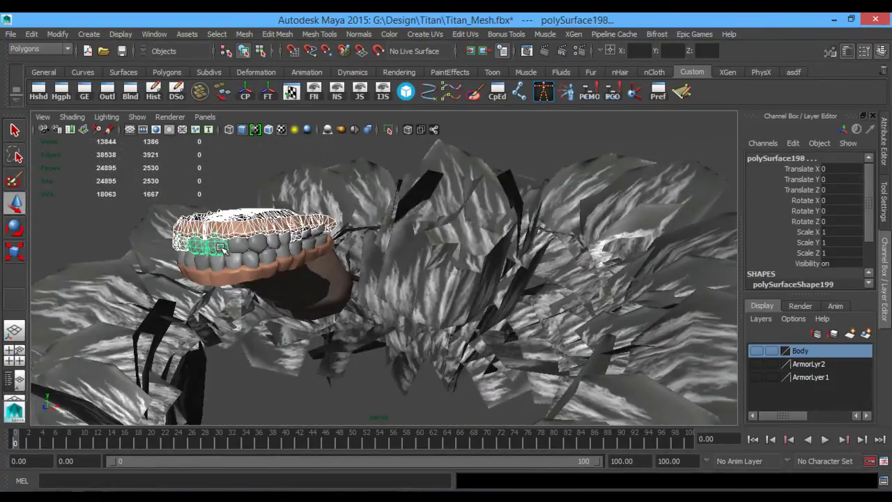
shift+click(239, 246)
shift+click(254, 244)
shift+click(269, 242)
shift+click(283, 239)
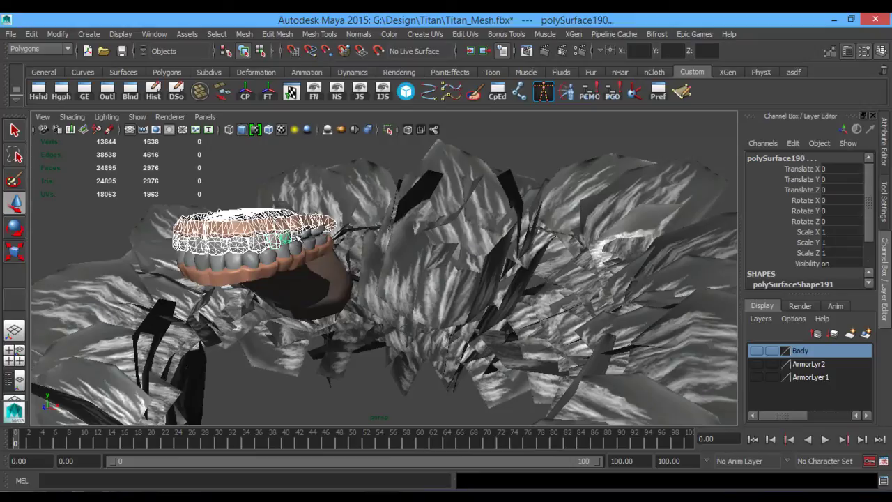
shift+click(307, 236)
shift+click(320, 232)
alt+drag(374, 240, 488, 269)
click(200, 92)
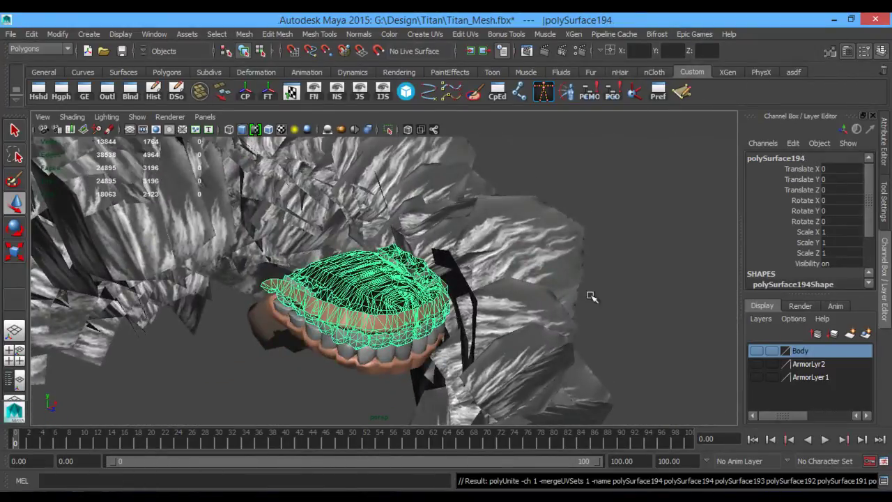
- Rename the combined upper gum and teeth mesh UpperTeeth and delete its construction history
double_click(773, 158)
text(Upper)
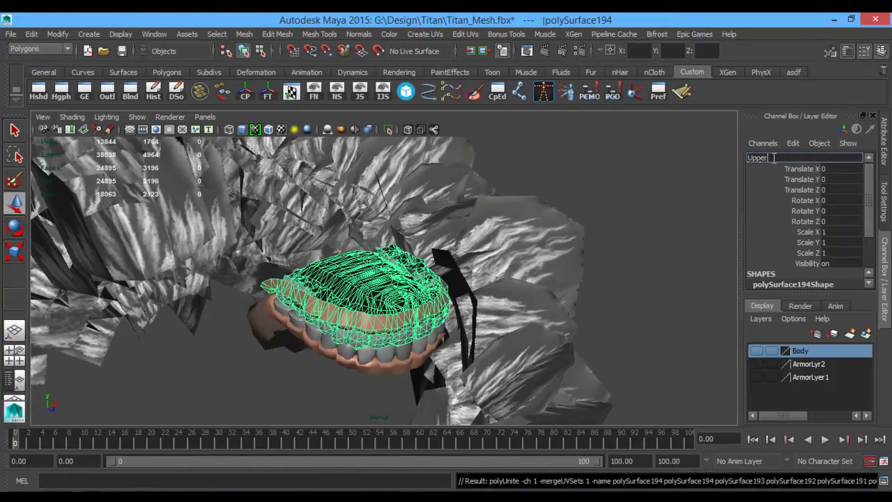
text(Teeth)
key(Return)
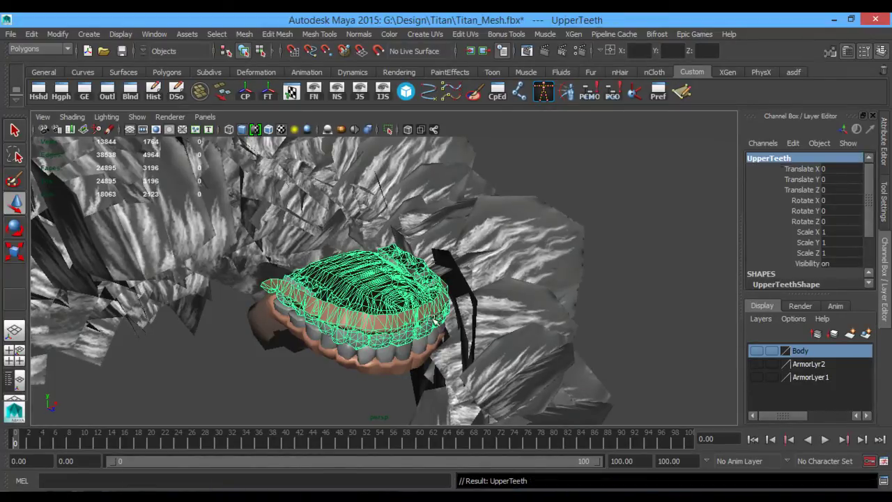
click(156, 91)
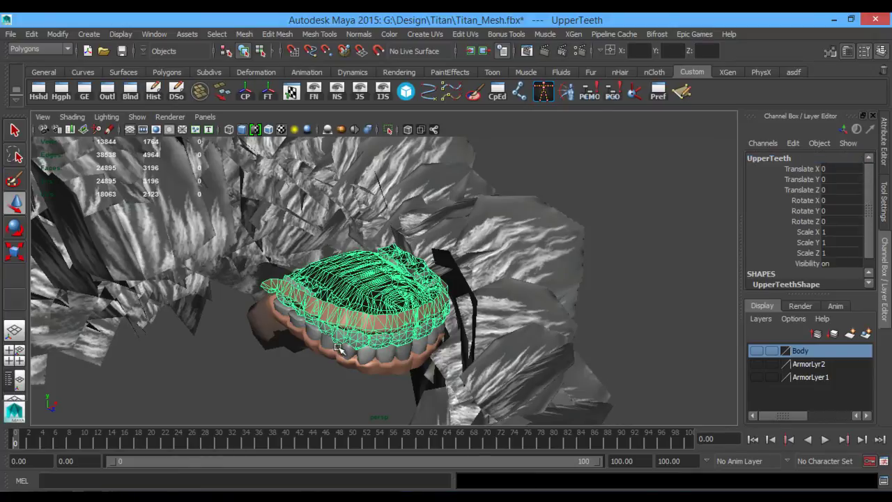
- Select the lower gum and every lower tooth around the jaw and combine them into one mesh
click(342, 349)
alt+drag(440, 319, 416, 328)
click(344, 318)
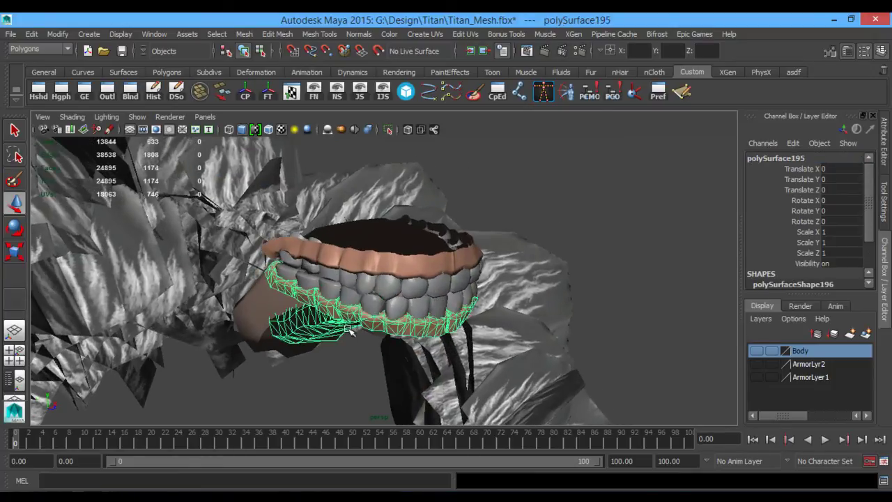
alt+drag(344, 317, 433, 342)
shift+click(273, 242)
shift+click(298, 247)
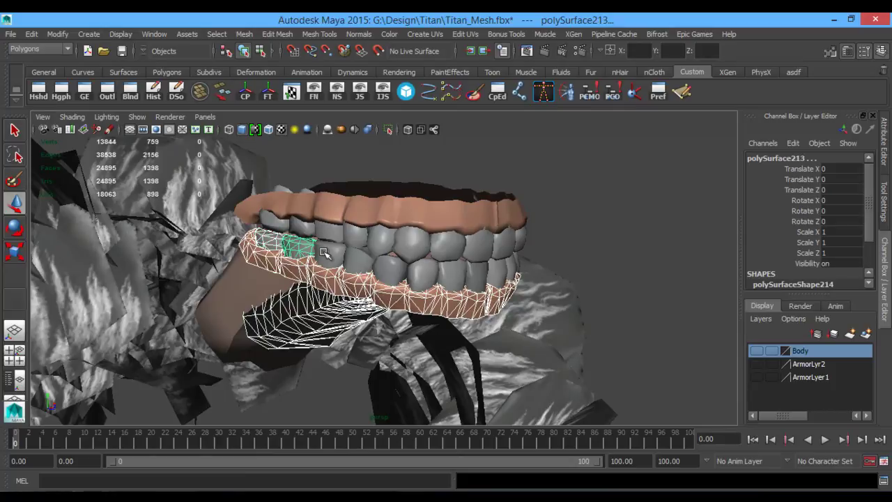
shift+click(324, 250)
shift+click(361, 258)
shift+click(386, 266)
shift+click(422, 269)
shift+click(474, 270)
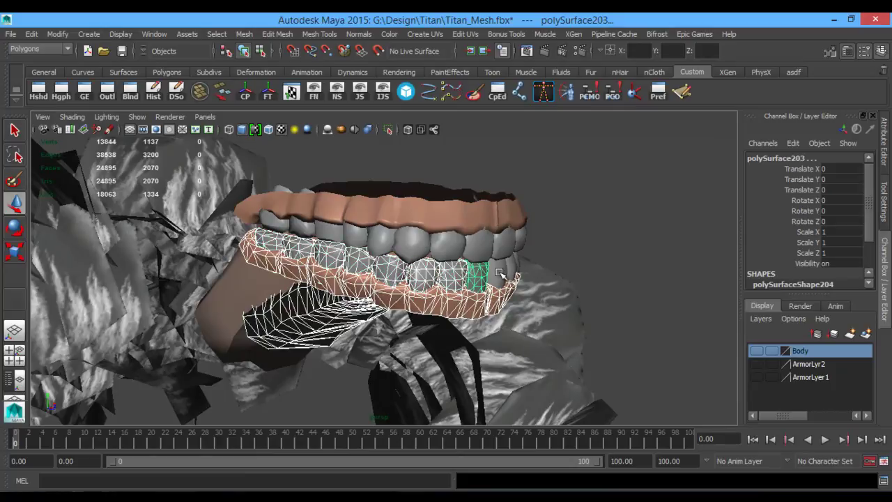
shift+click(500, 272)
alt+drag(533, 268, 432, 292)
shift+click(146, 245)
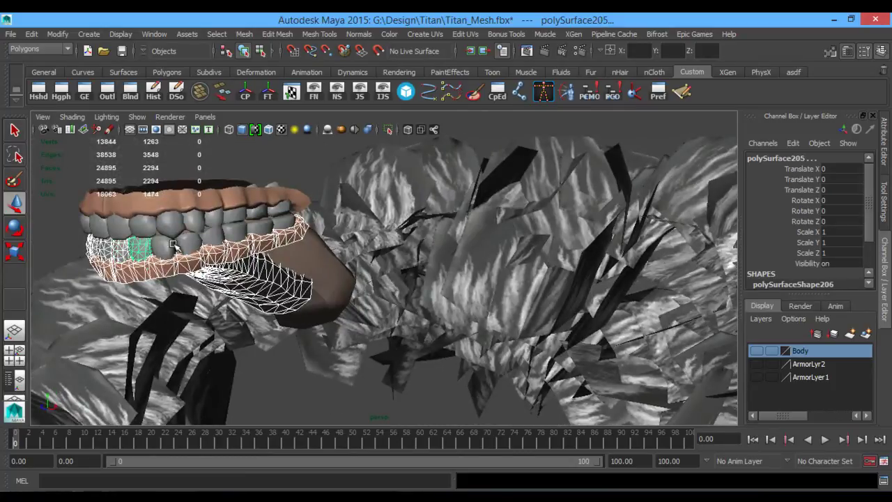
shift+click(170, 245)
shift+click(191, 243)
shift+click(209, 238)
shift+click(236, 234)
shift+click(259, 227)
shift+click(282, 220)
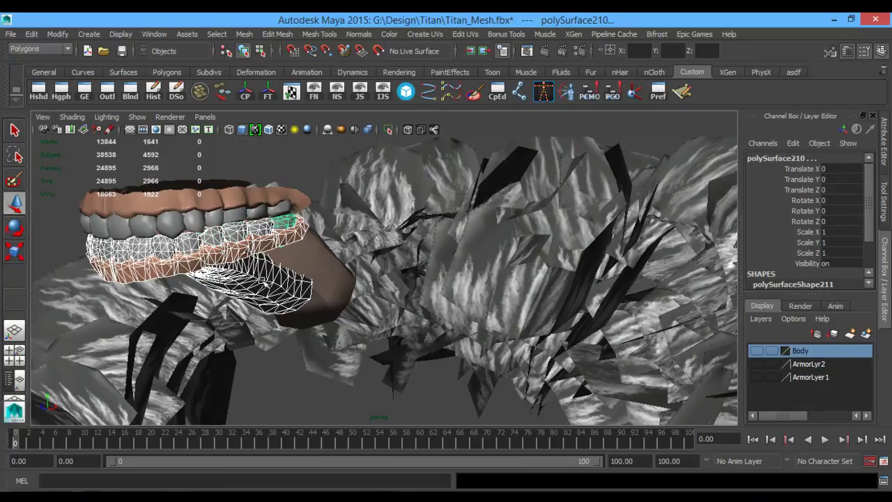
alt+drag(264, 282, 406, 286)
click(199, 91)
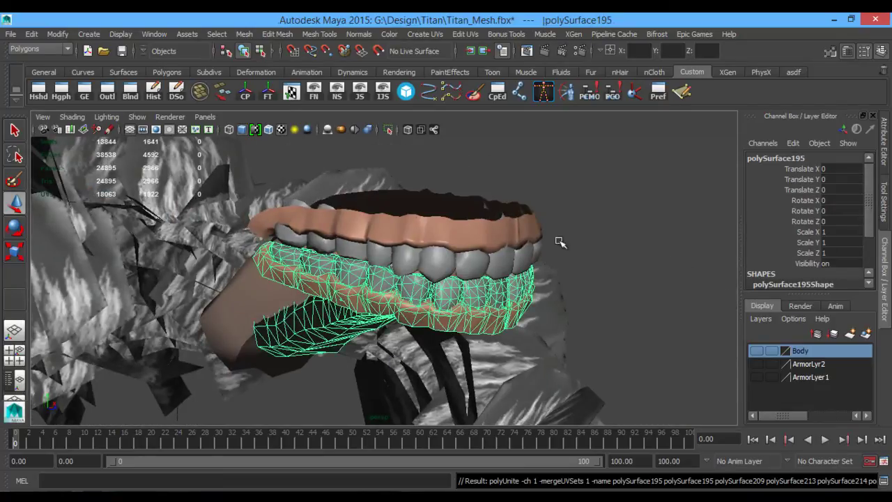
- Rename the combined lower gum and teeth mesh LowerTeeth
click(793, 158)
text(LowerT)
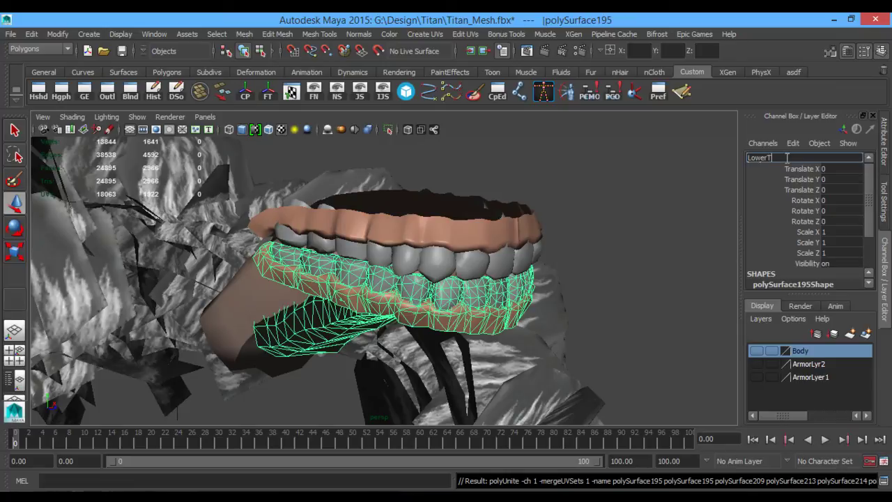
text(eeth)
key(Return)
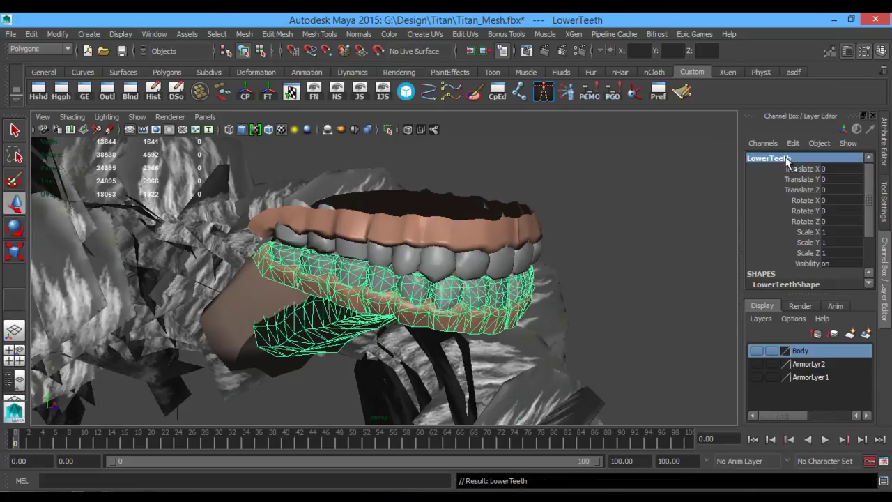
- Select the tongue mesh behind the lower jaw and rename it Tounge
click(244, 300)
click(244, 301)
click(794, 159)
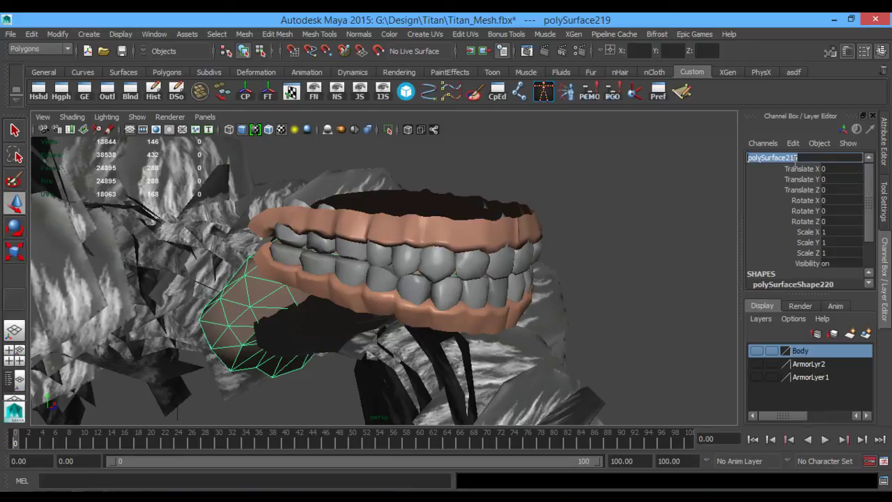
text(Tounge)
key(Return)
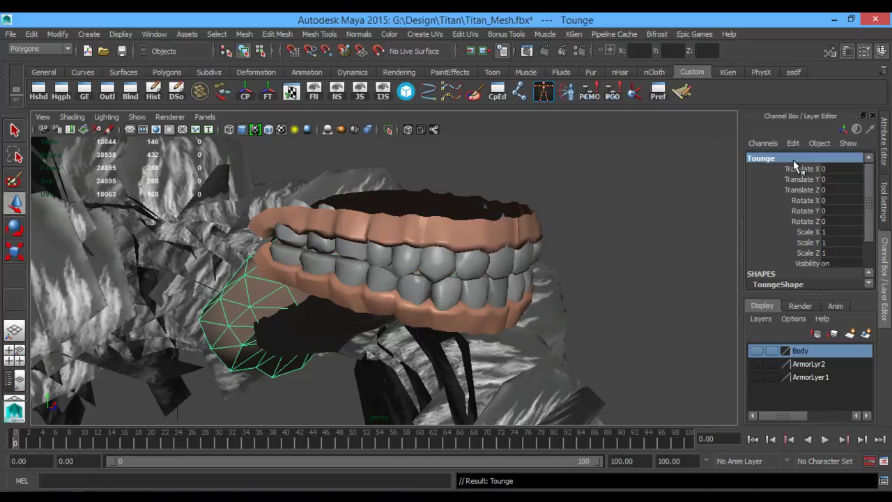
- Add the tongue, lower teeth, upper teeth and both eyeballs to the Body display layer
shift+click(460, 326)
shift+click(468, 231)
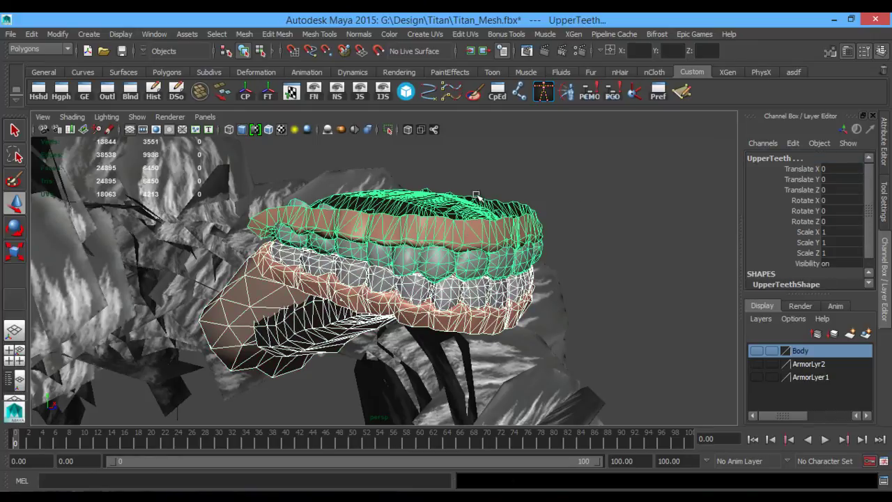
alt+drag(477, 195, 496, 240)
alt+right_drag(498, 242, 230, 211)
shift+click(334, 169)
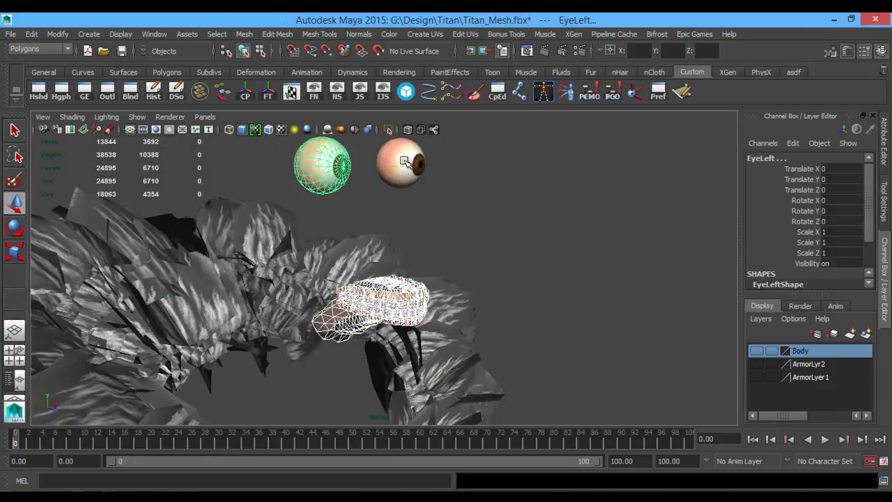
shift+click(402, 164)
right_click(835, 355)
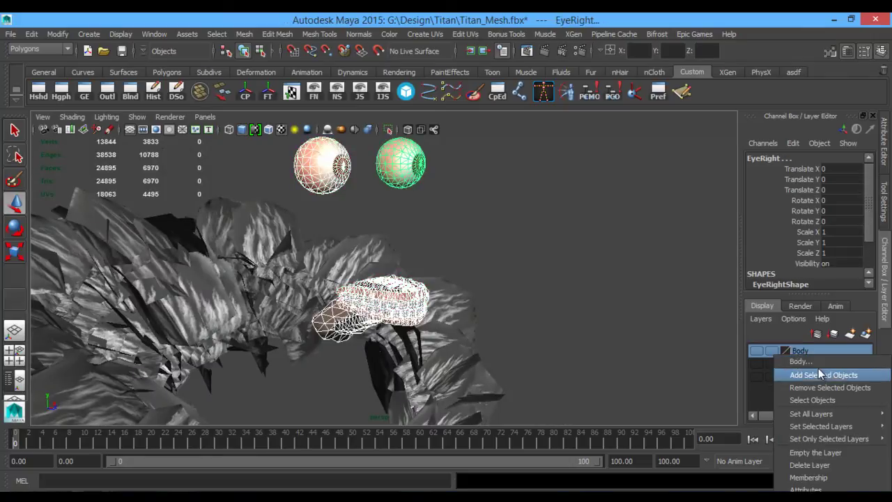
mouse_move(812, 417)
click(819, 380)
- Combine all the separate fur collar pieces into one mesh and rename it Fur
alt+right_drag(582, 287, 94, 261)
alt+middle_drag(308, 280, 309, 236)
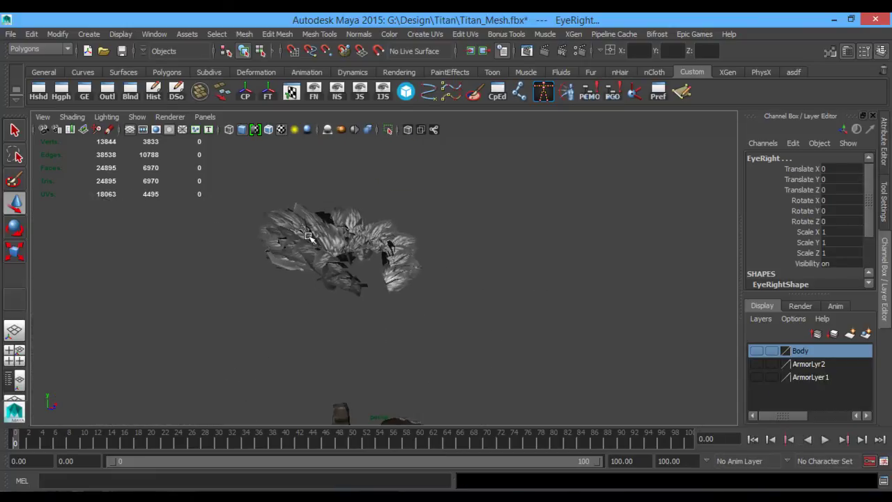
drag(209, 174, 466, 317)
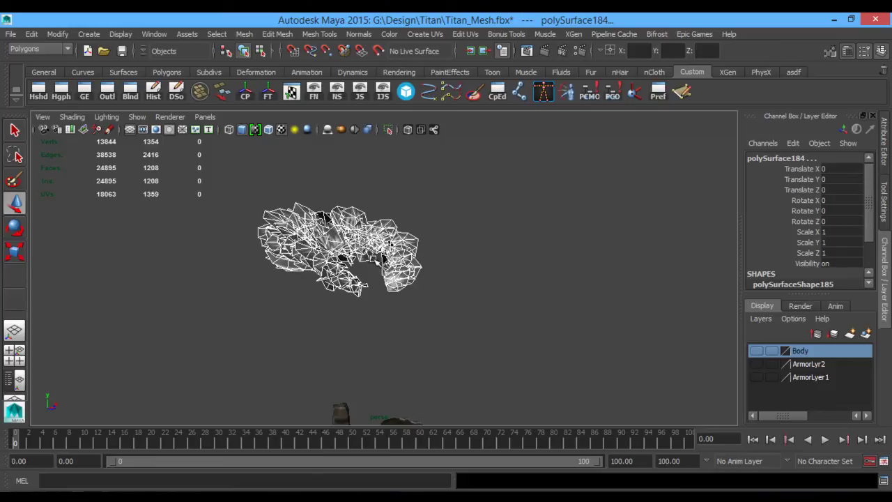
alt+drag(372, 259, 296, 258)
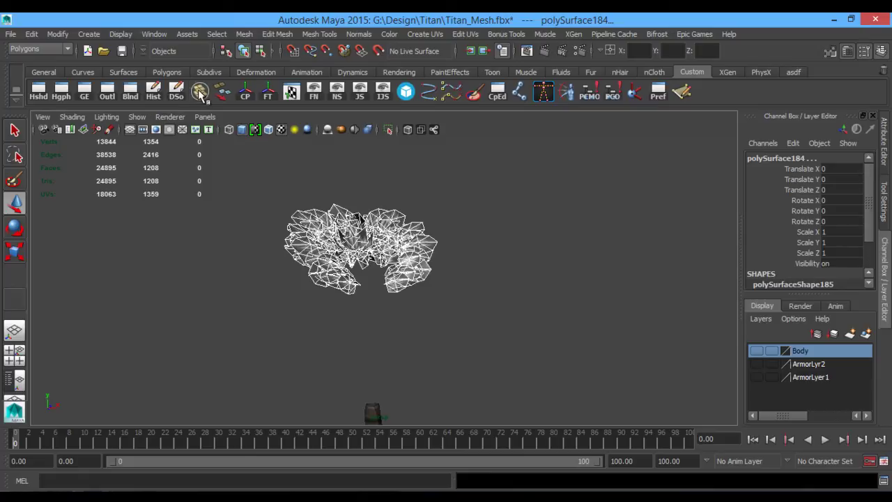
click(200, 91)
click(806, 157)
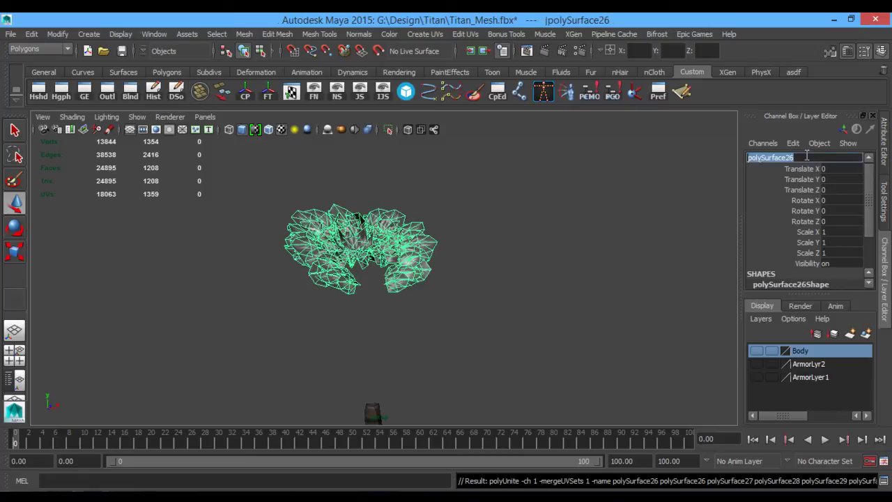
text(Fur)
key(Return)
- Extend the fur selection with the four belt pouches, including the yellow one
alt+middle_drag(541, 290, 522, 157)
alt+drag(464, 283, 452, 294)
shift+click(413, 324)
shift+click(417, 304)
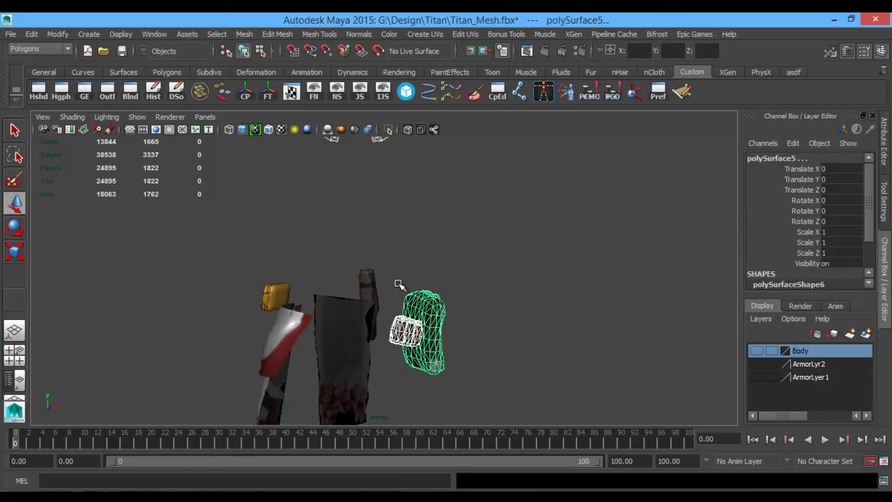
shift+click(370, 274)
shift+click(275, 292)
- Assign the selected fur and pouches to a new display layer named ArmorLyr3 and hide that layer
alt+drag(230, 288, 399, 239)
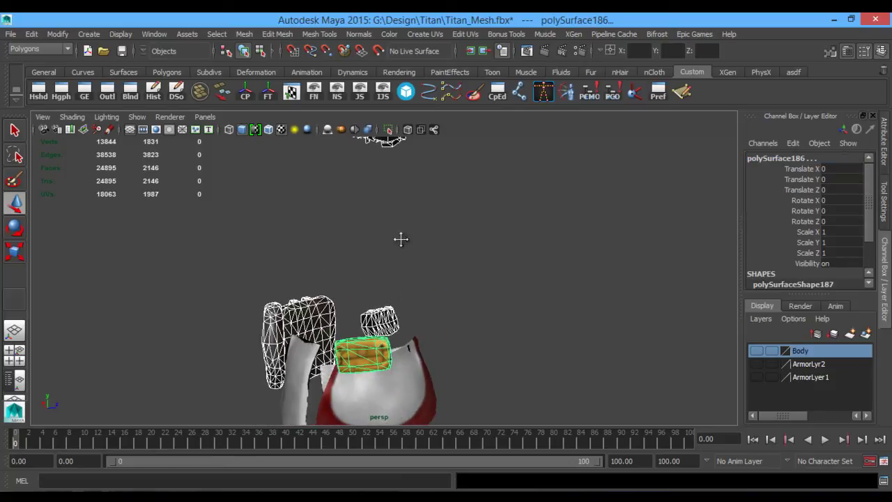
alt+middle_drag(400, 239, 400, 313)
alt+right_drag(400, 312, 357, 268)
alt+drag(359, 269, 293, 268)
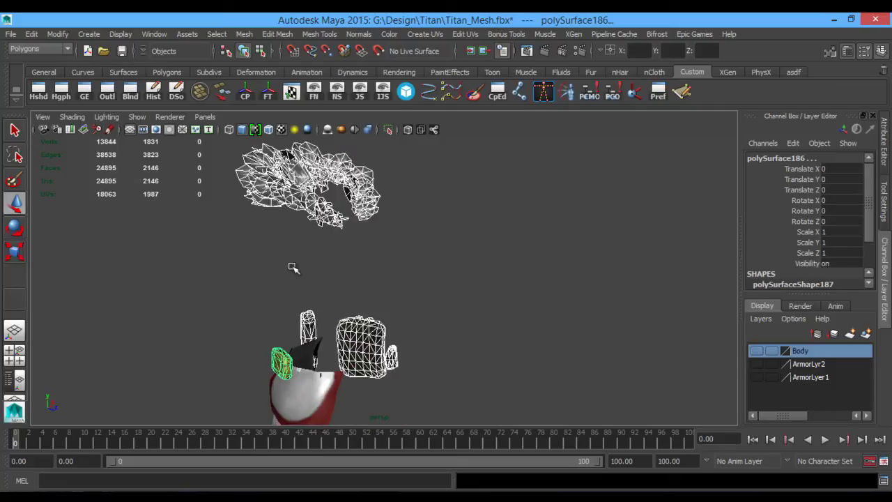
click(866, 335)
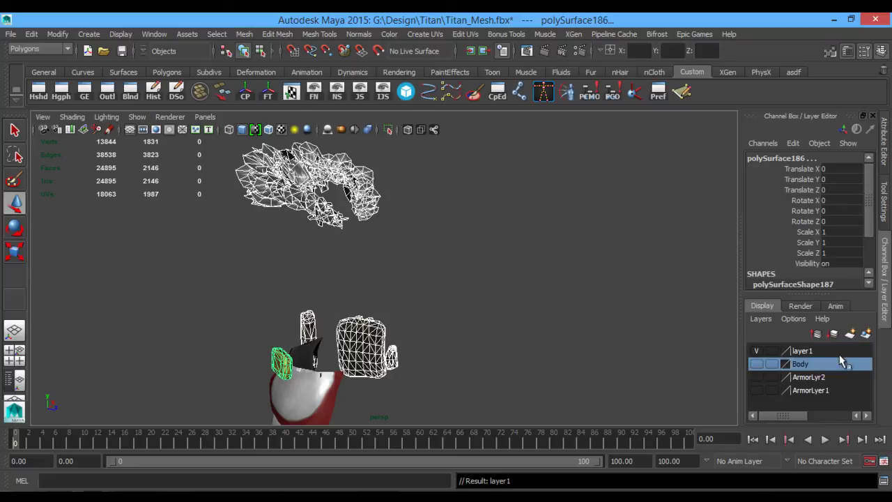
double_click(802, 352)
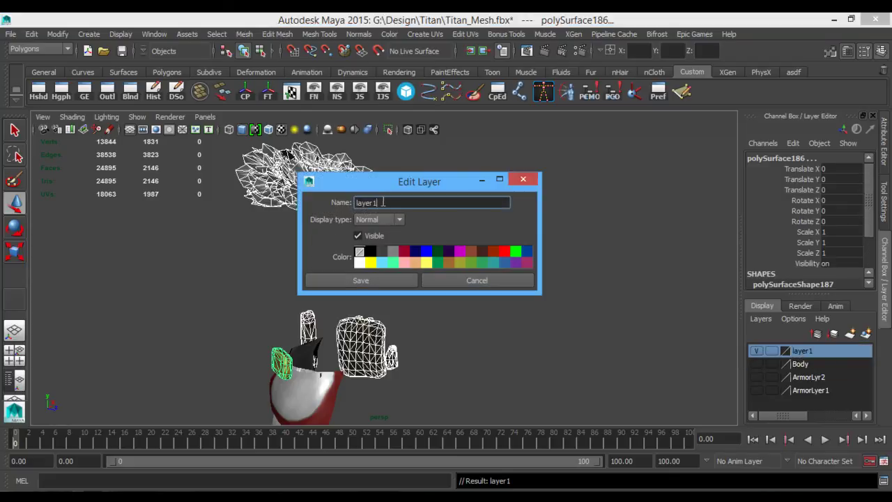
drag(383, 202, 250, 210)
click(342, 279)
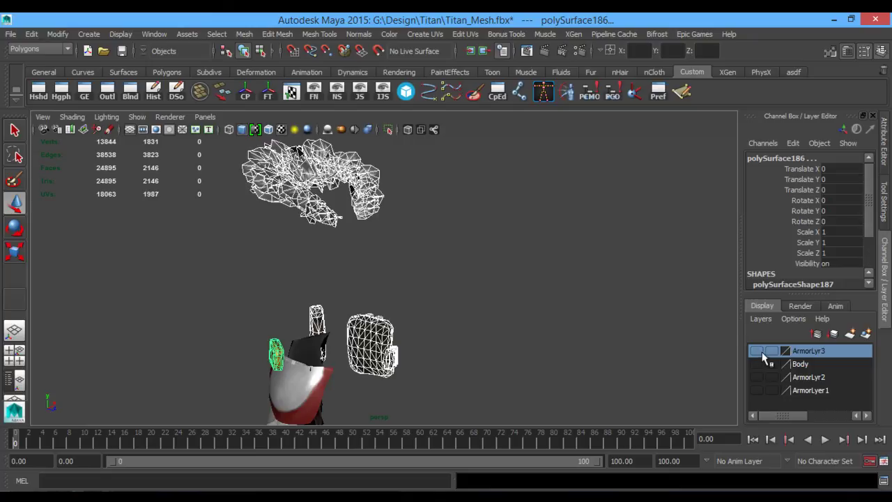
- Select the remaining hanging cloth pieces and assign them to a new display layer named Cloth
mouse_move(571, 309)
alt+mouse_down()
mouse_move(537, 223)
mouse_move(486, 260)
mouse_move(299, 286)
mouse_move(493, 272)
mouse_move(559, 247)
alt+mouse_up()
drag(193, 179, 385, 259)
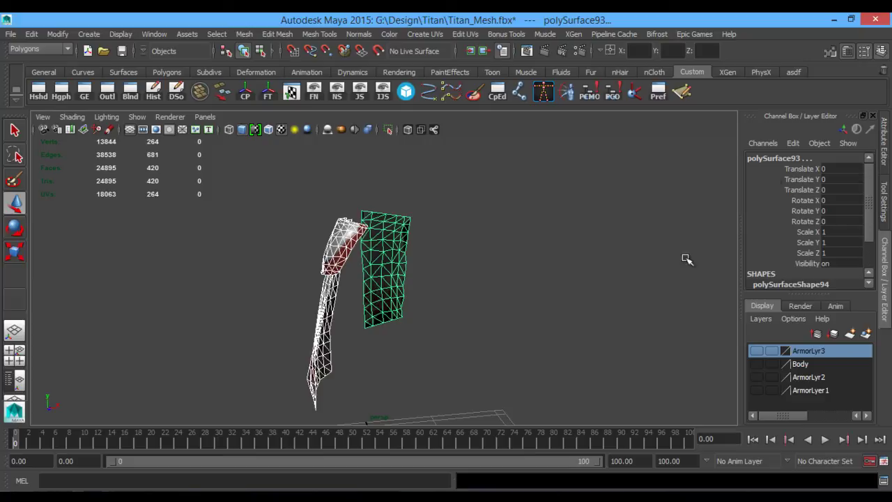
click(866, 334)
double_click(803, 350)
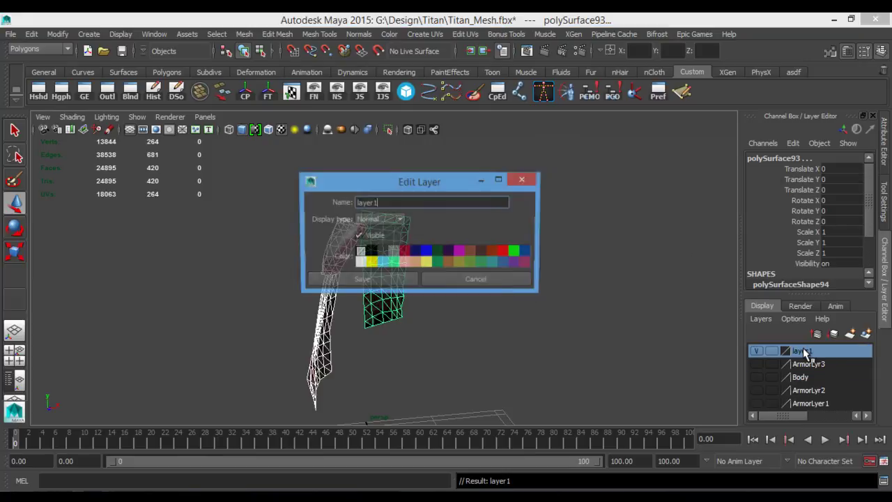
drag(398, 201, 238, 207)
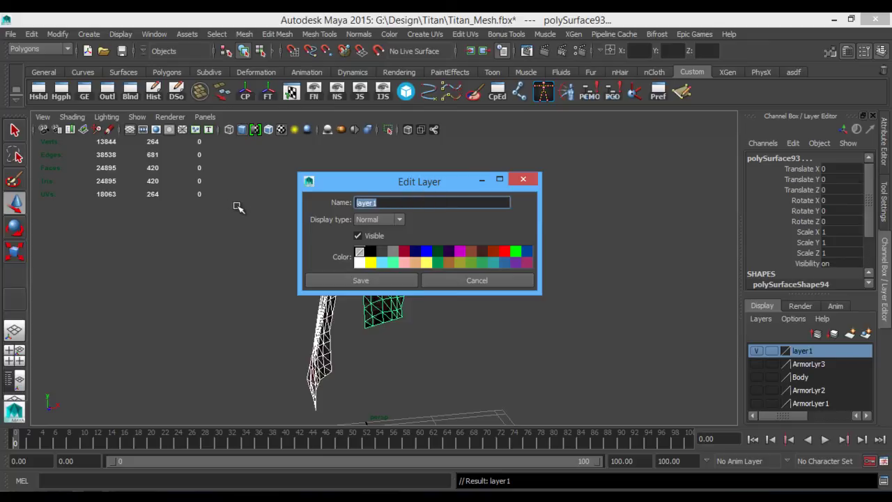
text(A)
click(347, 283)
mouse_move(362, 282)
alt+mouse_down()
mouse_move(335, 282)
mouse_move(366, 281)
alt+mouse_up()
click(432, 292)
alt+drag(432, 292, 465, 301)
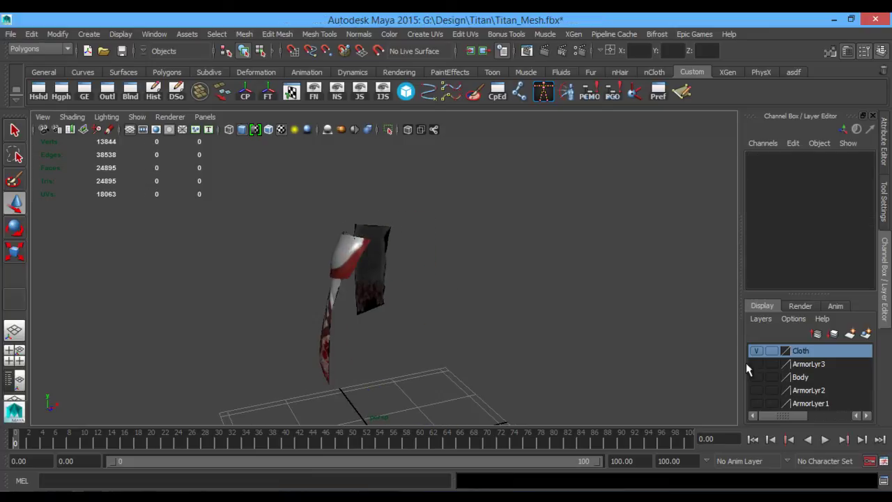
- Show the ArmorLyr3, Body, ArmorLyr2 and ArmorLyer1 display layers again
click(755, 364)
click(756, 377)
click(760, 390)
click(758, 403)
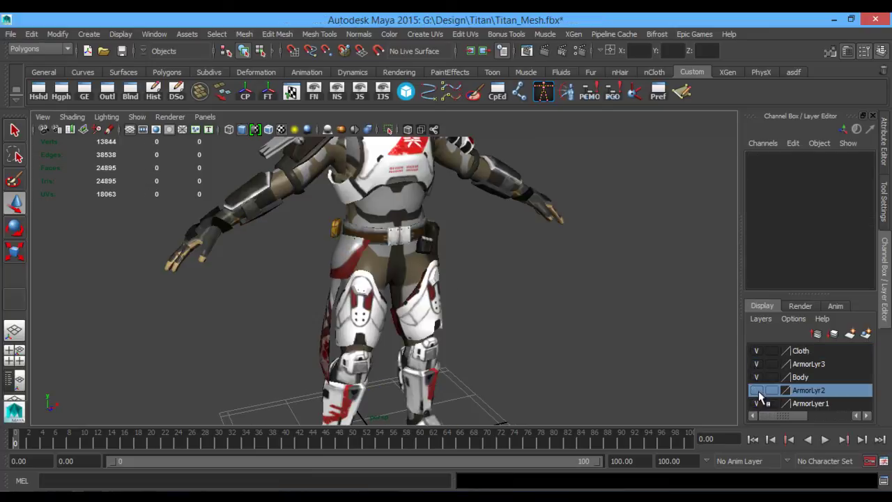
click(757, 391)
- Examine the complete armored character from several angles and distances
alt+drag(572, 307, 536, 295)
alt+right_drag(536, 295, 395, 265)
mouse_move(396, 265)
alt+mouse_down()
mouse_move(437, 267)
mouse_move(394, 261)
alt+mouse_up()
alt+middle_drag(394, 261, 391, 271)
alt+right_drag(391, 271, 494, 320)
alt+drag(495, 319, 501, 317)
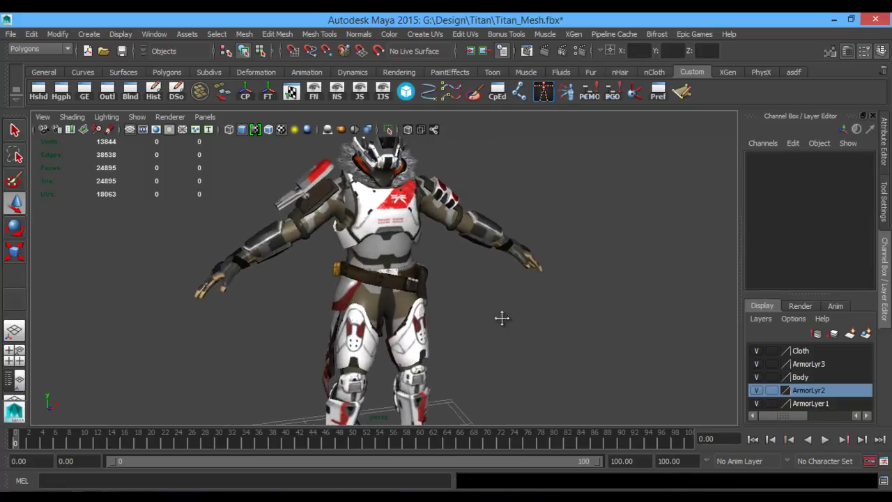
alt+middle_drag(501, 317, 494, 336)
alt+right_drag(494, 336, 439, 316)
alt+drag(459, 296, 418, 300)
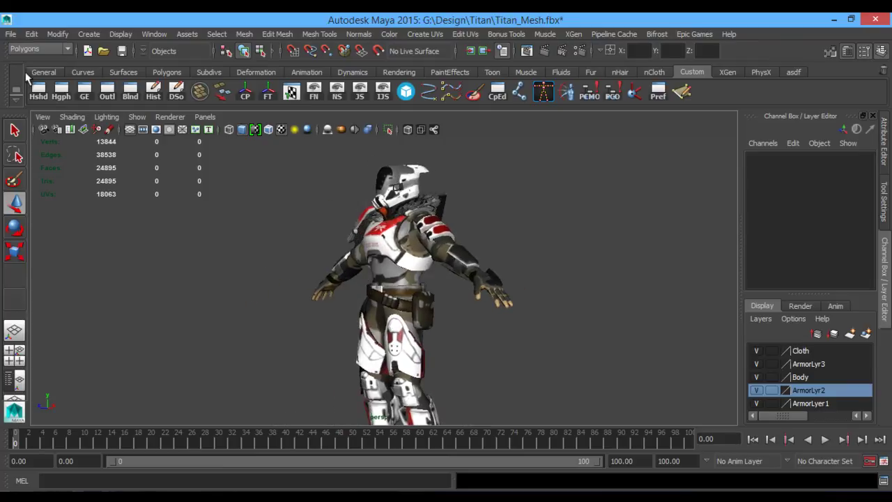
click(11, 35)
click(11, 34)
alt+drag(216, 169, 299, 199)
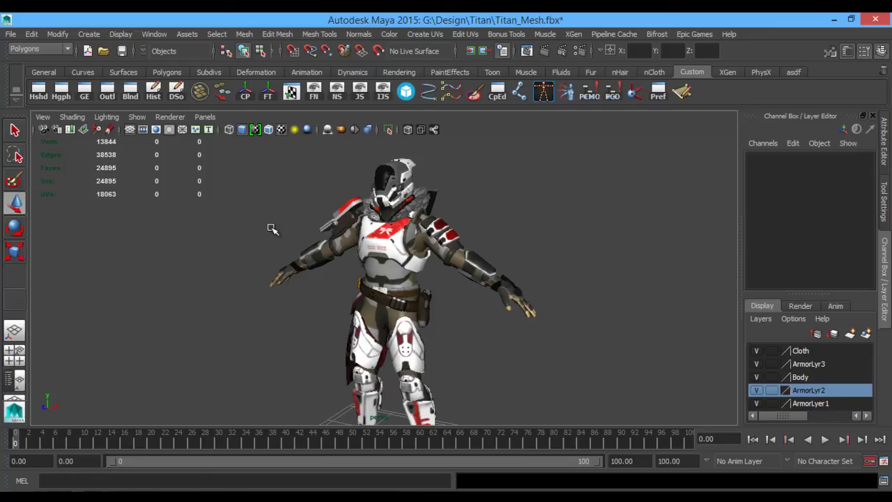
alt+drag(272, 230, 343, 333)
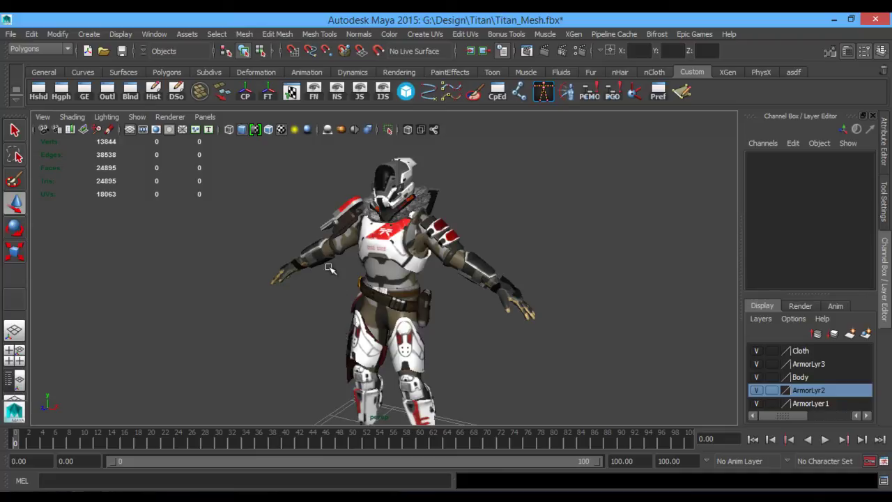